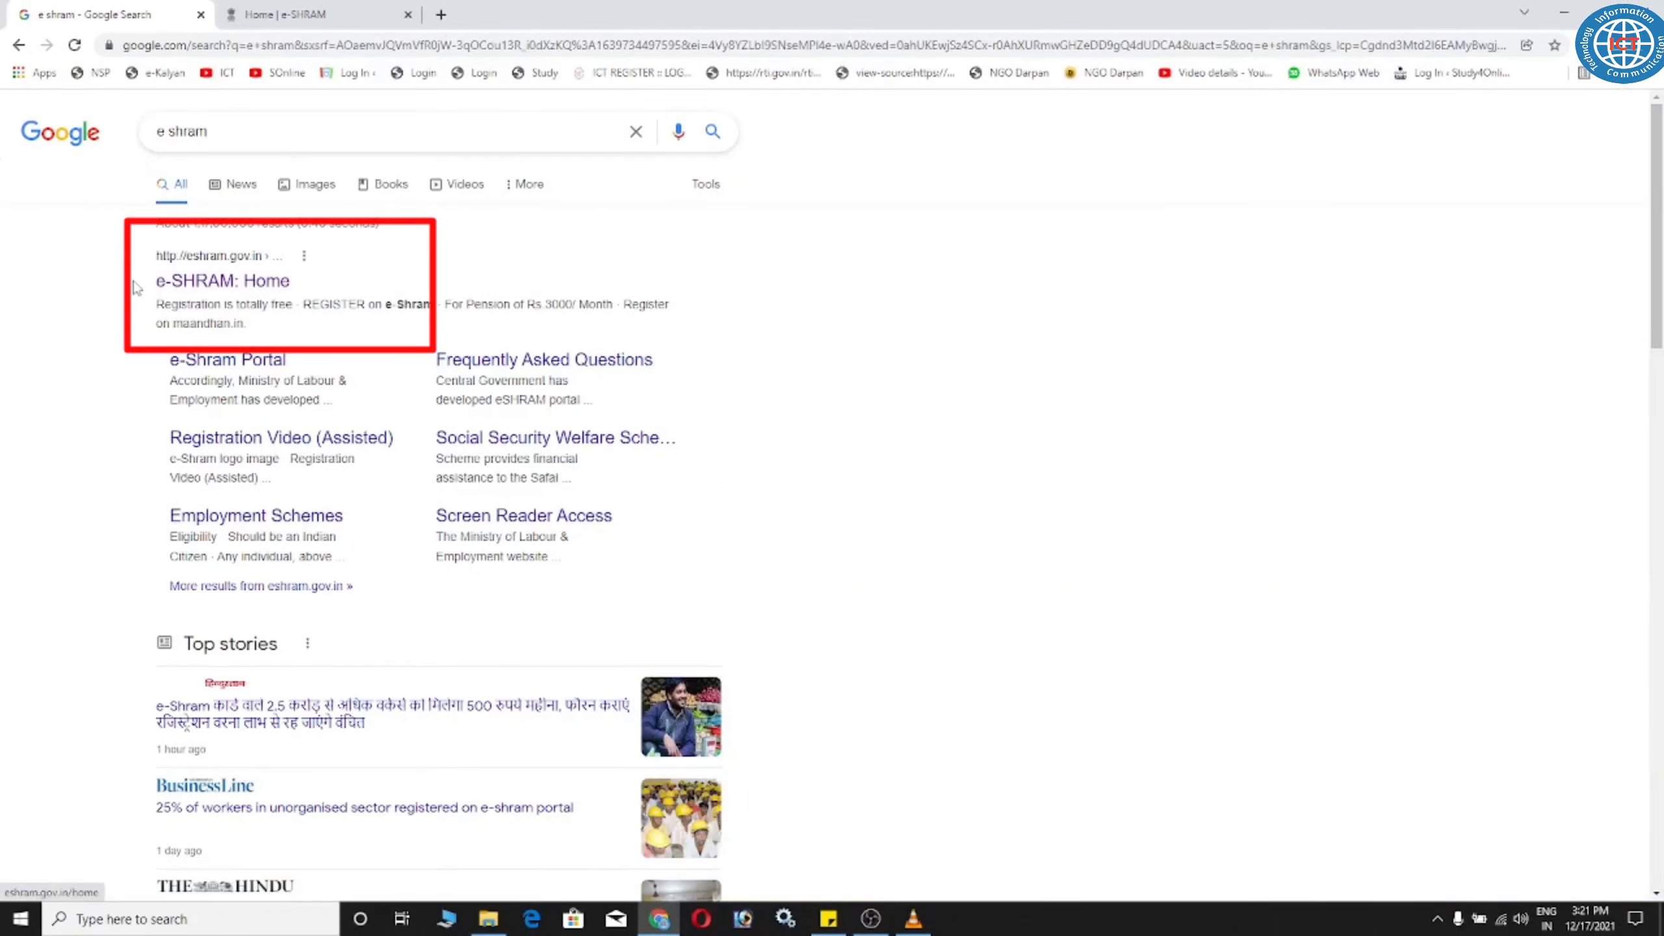
# Step: Bring up the official e-SHRAM home page at eshram.gov.in and look it over
pyautogui.moveTo(135, 287); pyautogui.dragTo(285, 280)
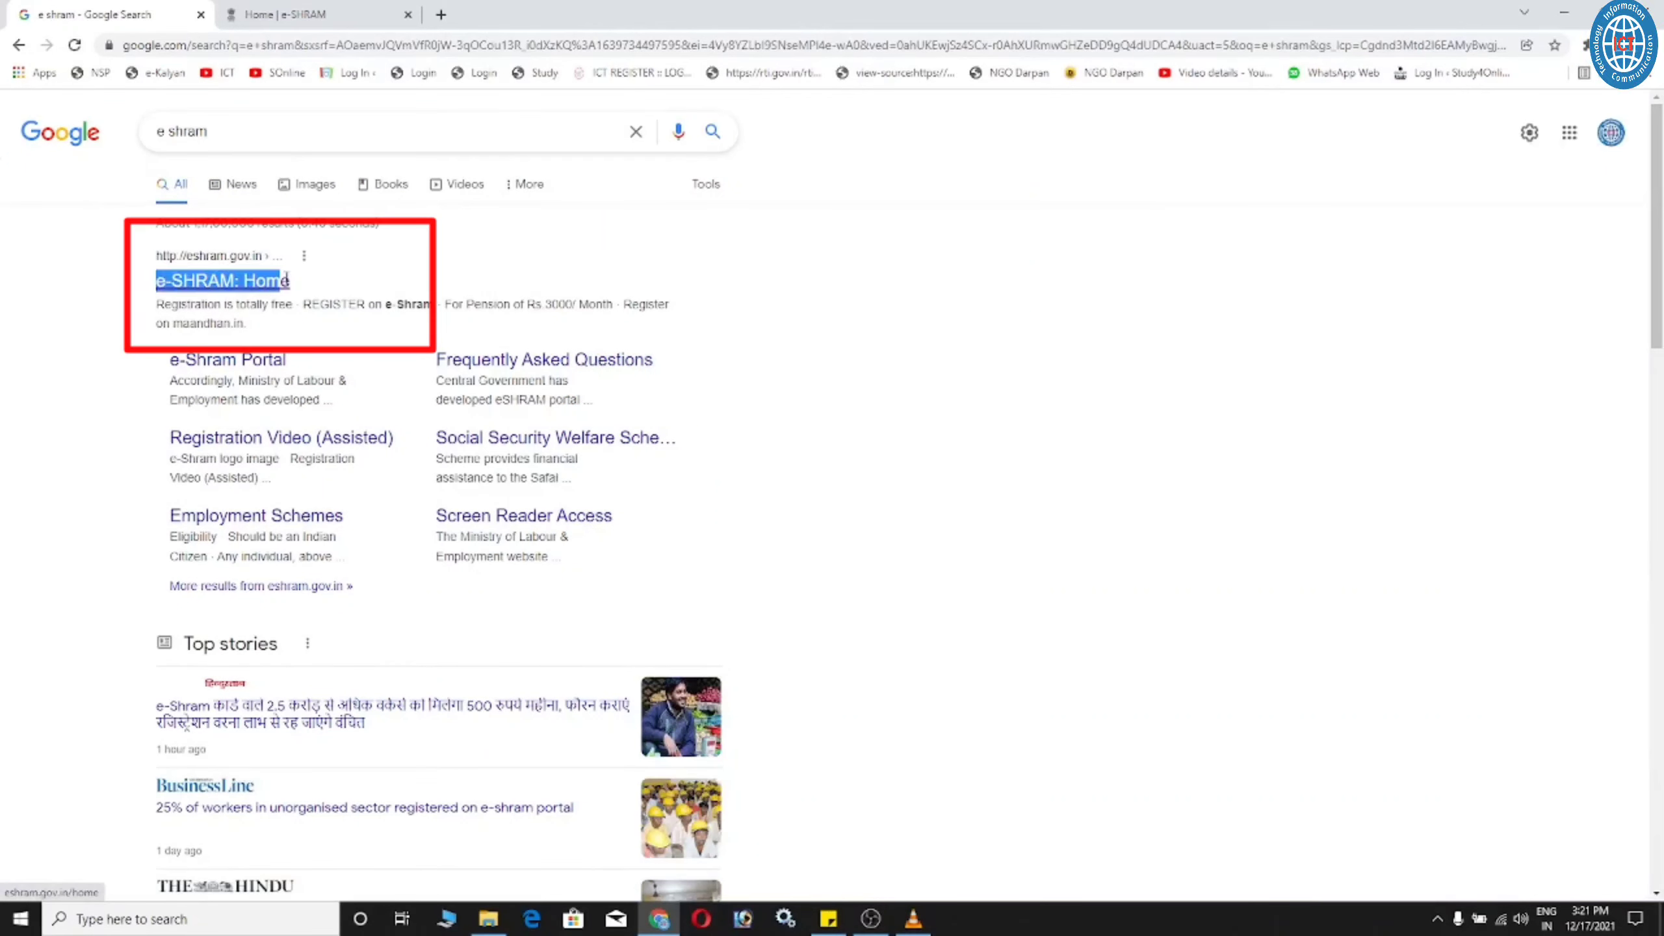
pyautogui.rightClick(254, 287)
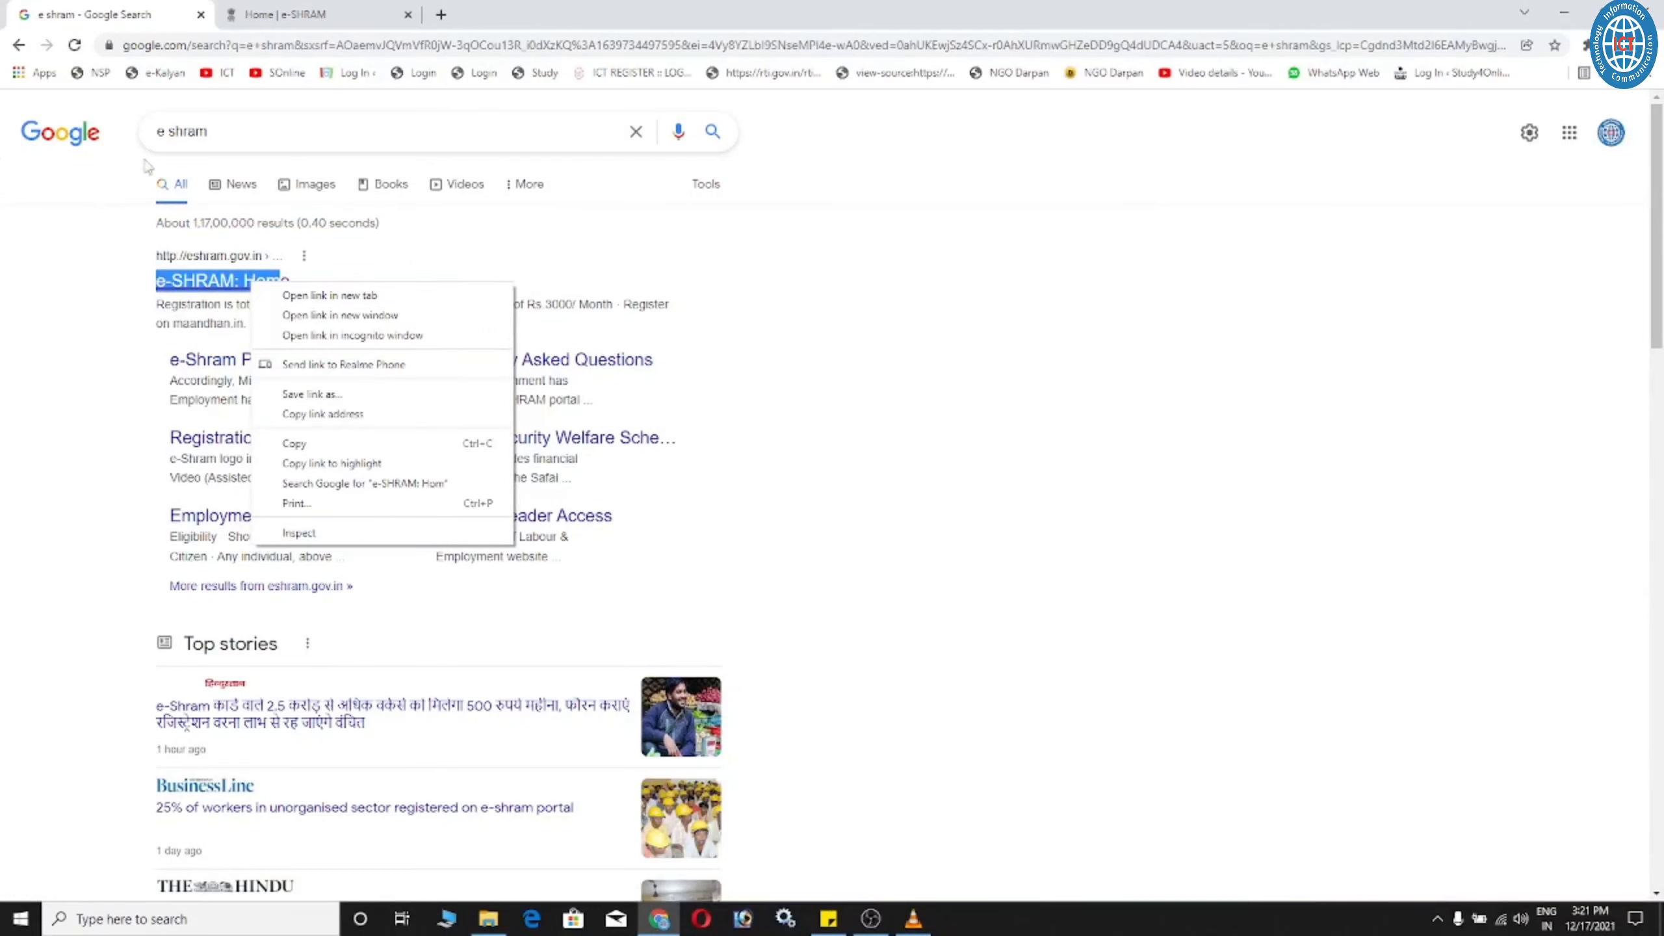
pyautogui.click(271, 20)
pyautogui.scroll(-3, 891, 380)
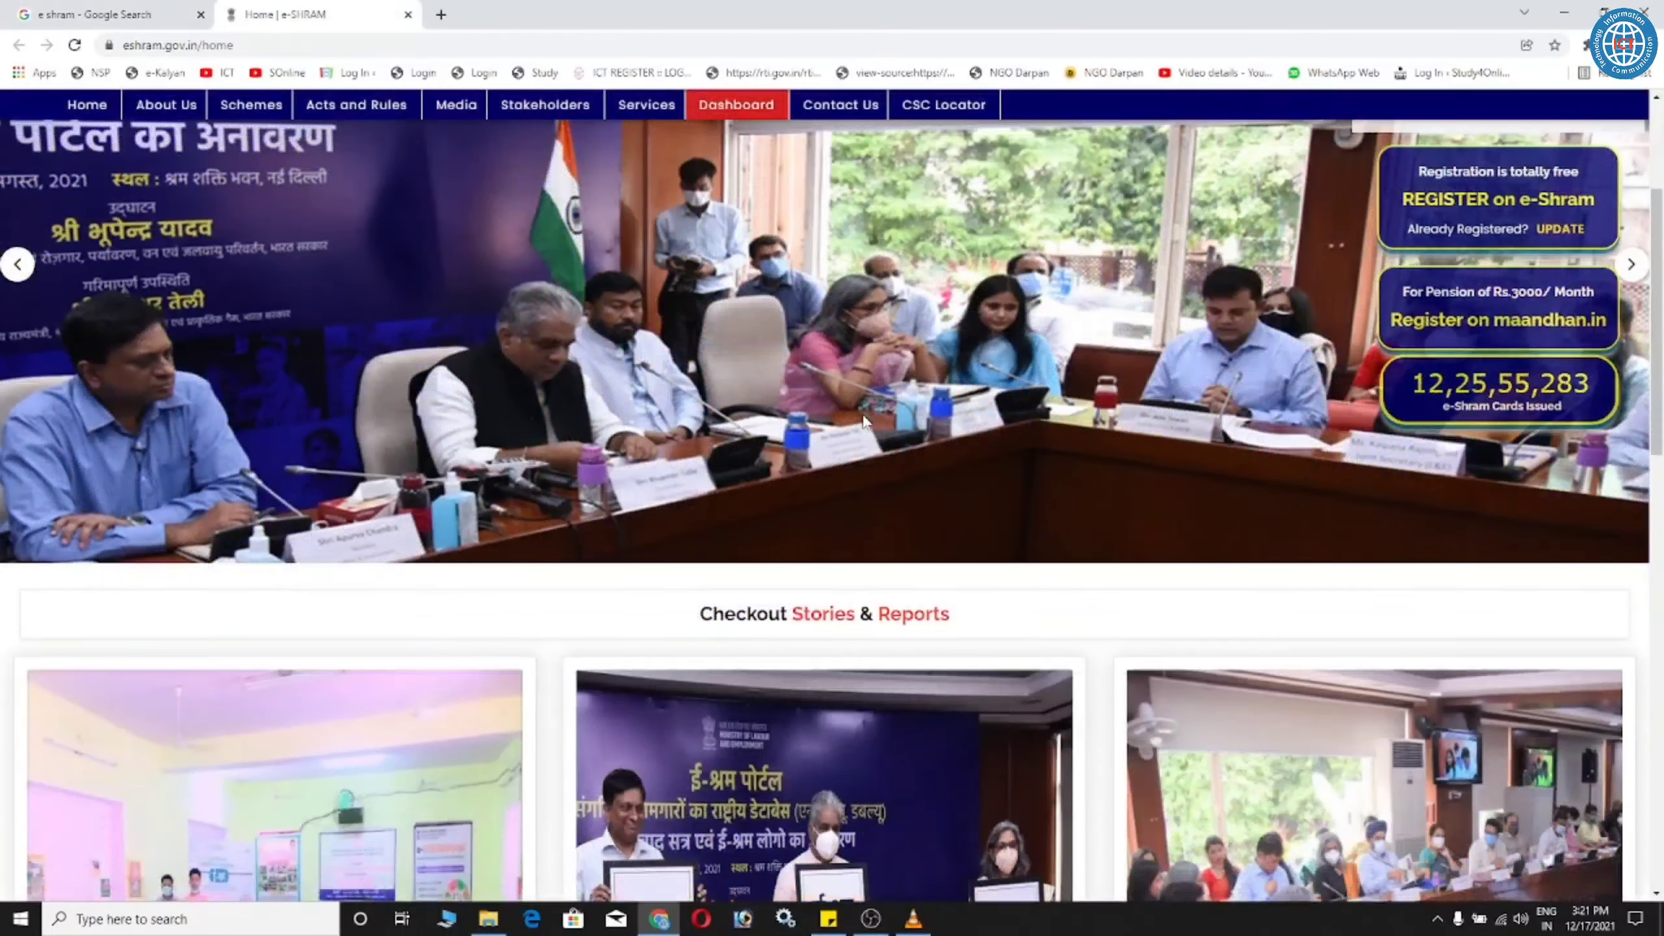
pyautogui.scroll(3, 926, 335)
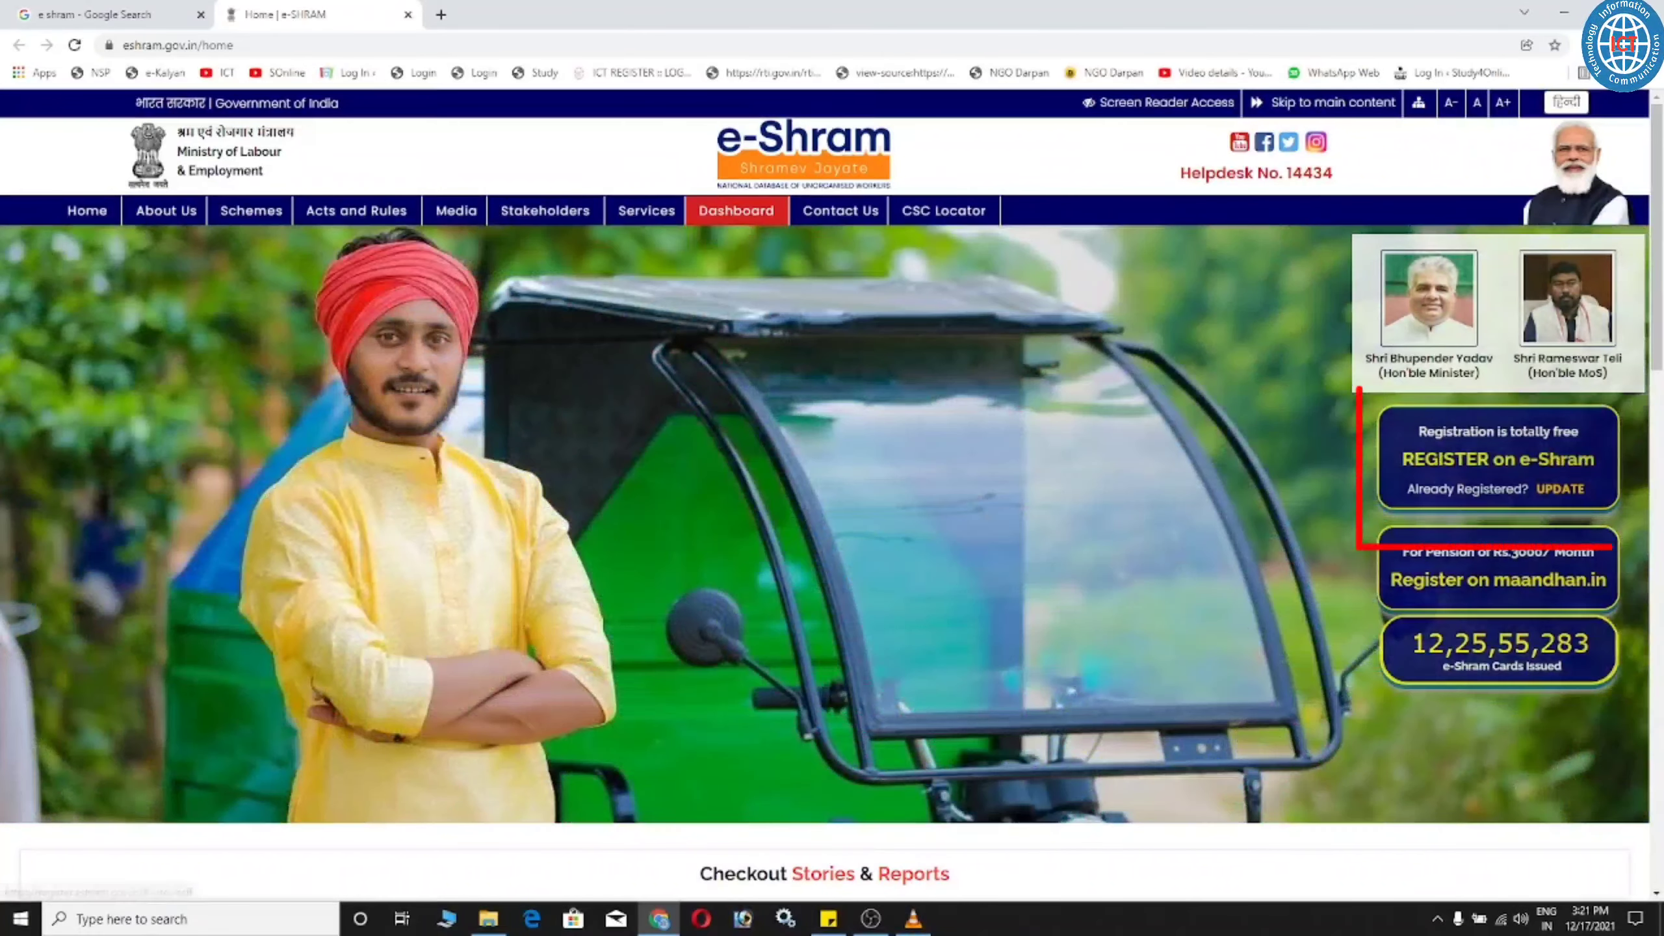
# Step: Open the free e-Shram self-registration page from the portal's home page
pyautogui.moveTo(1580, 433); pyautogui.dragTo(1409, 435)
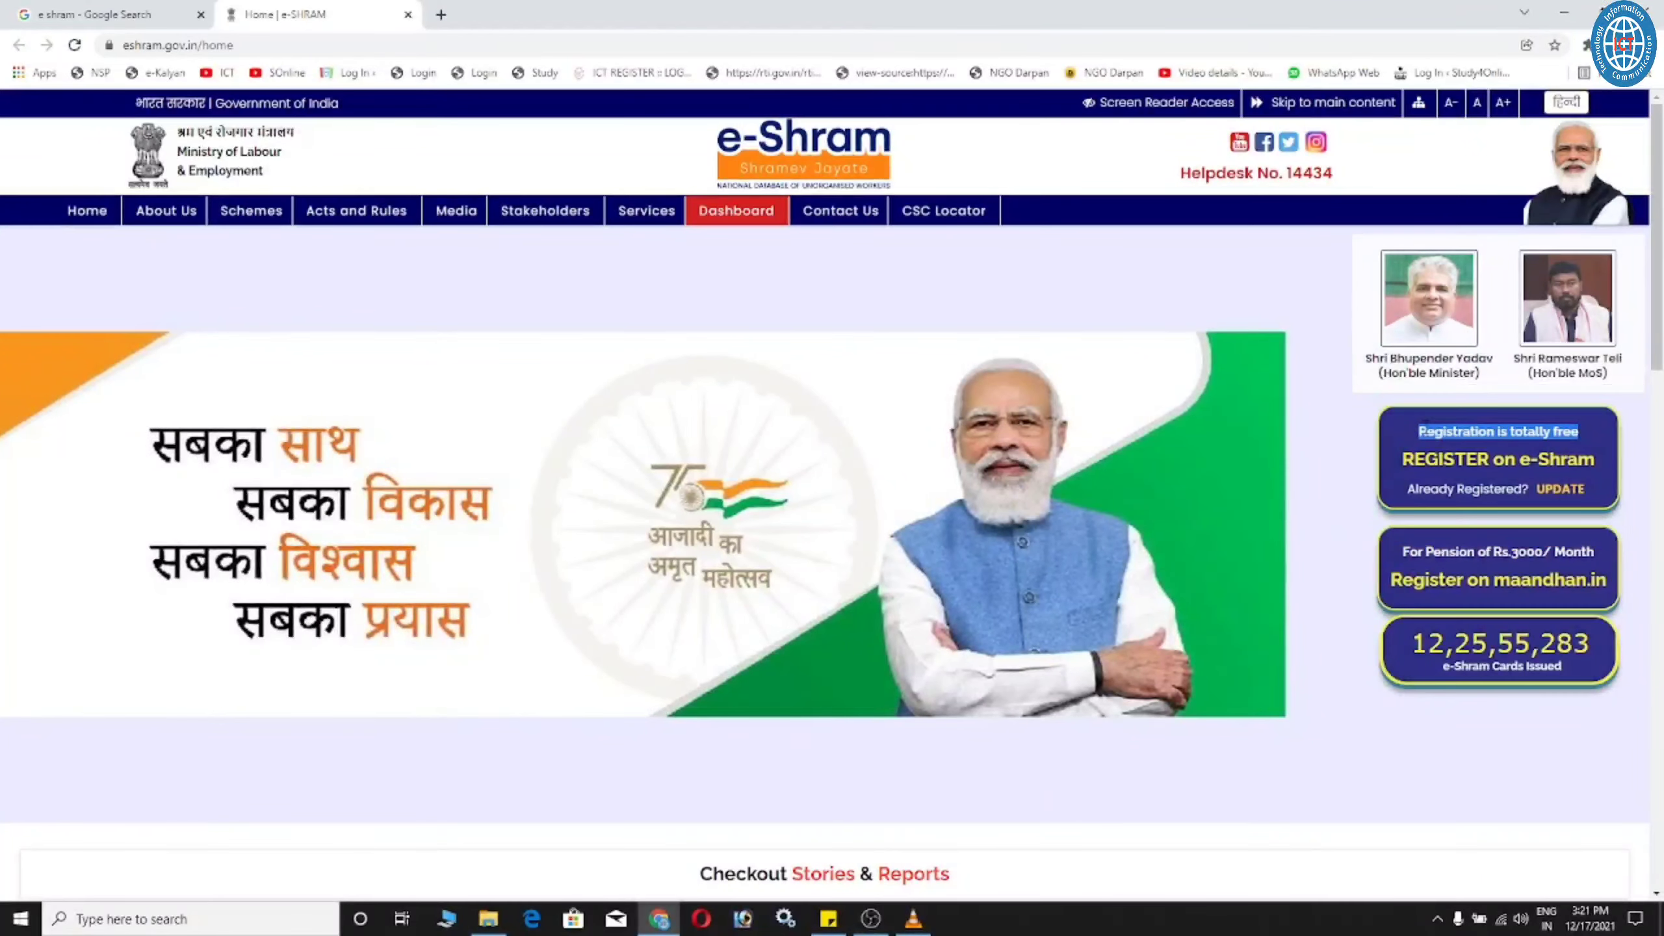
pyautogui.click(1442, 434)
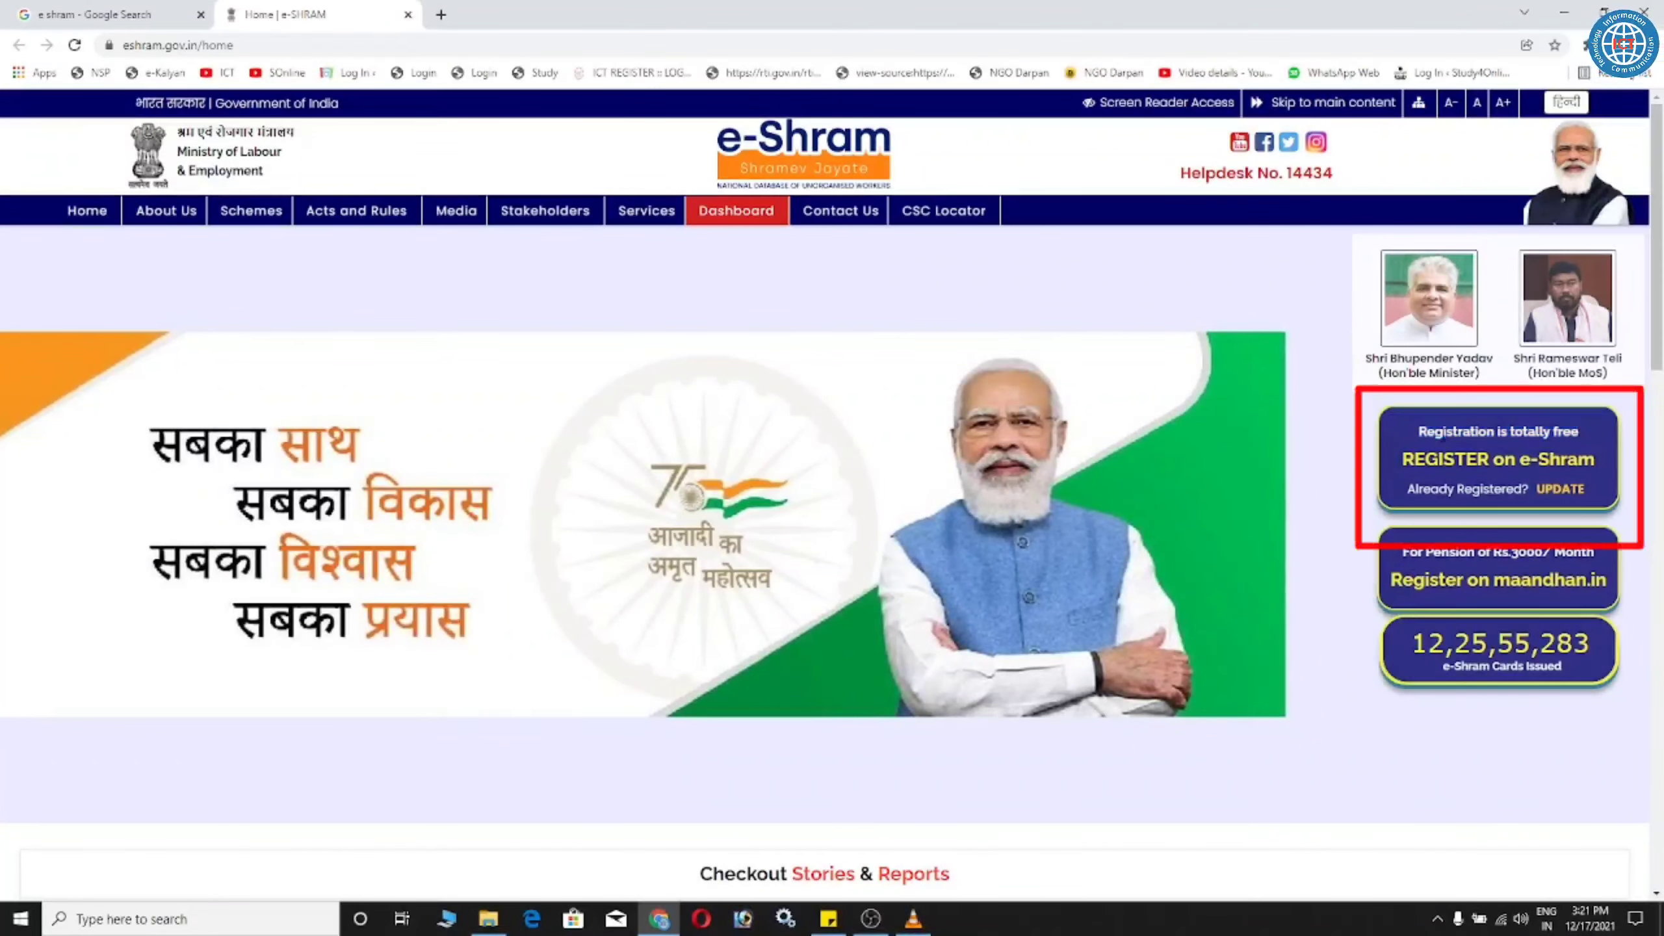
pyautogui.tripleClick(1444, 436)
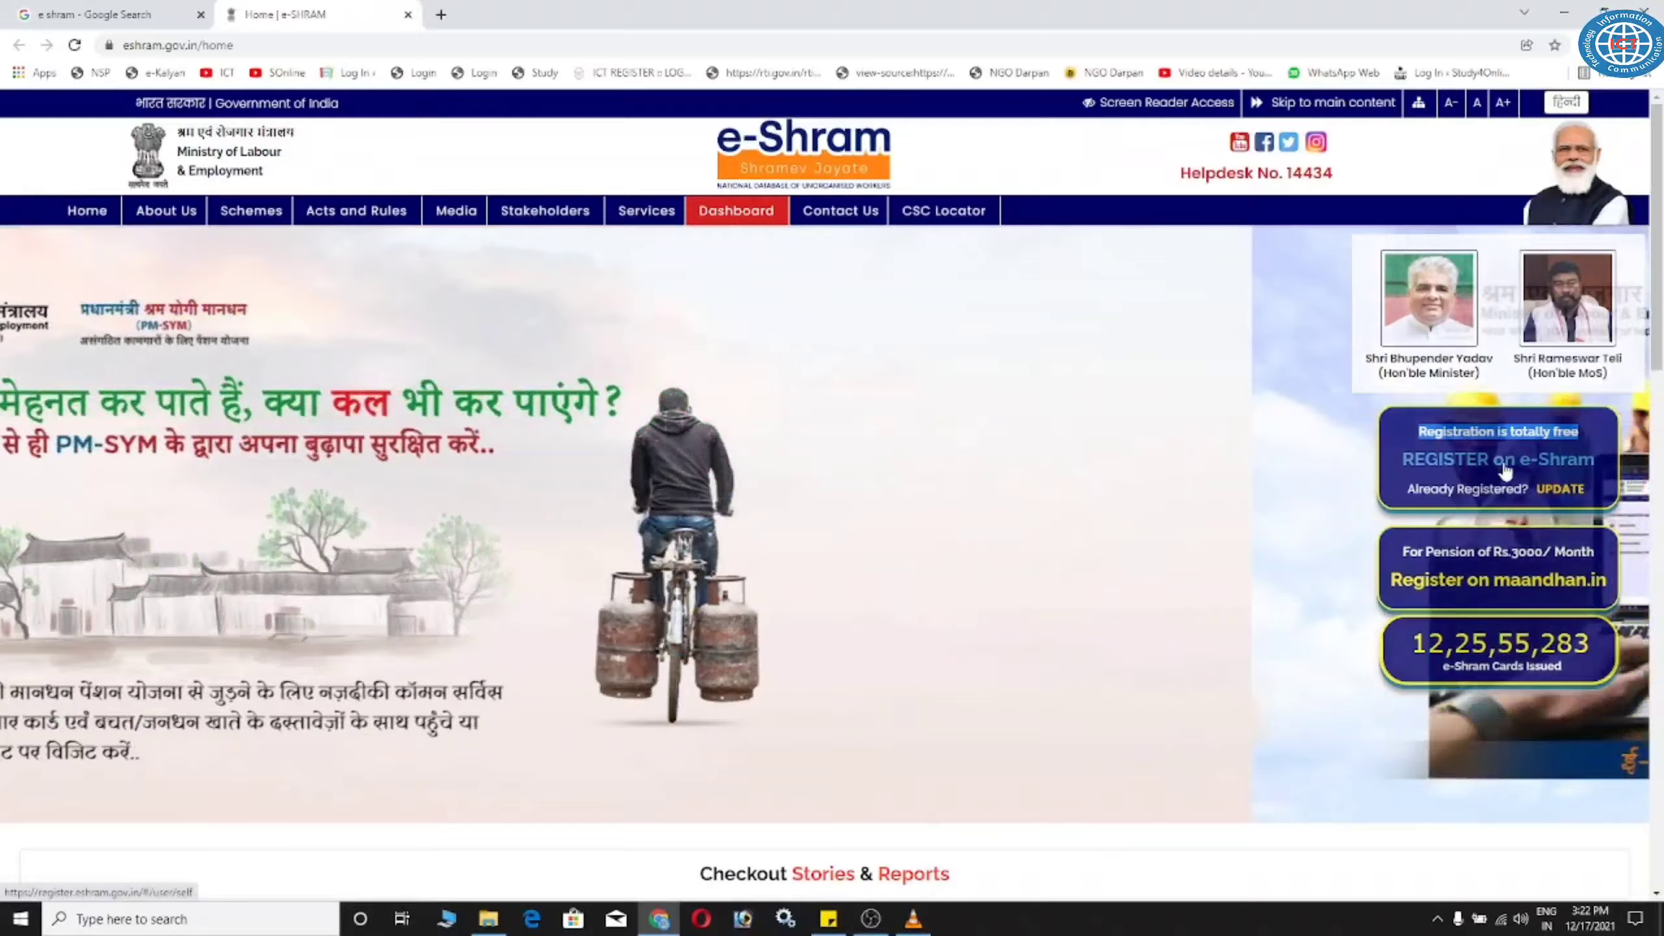
pyautogui.click(1504, 469)
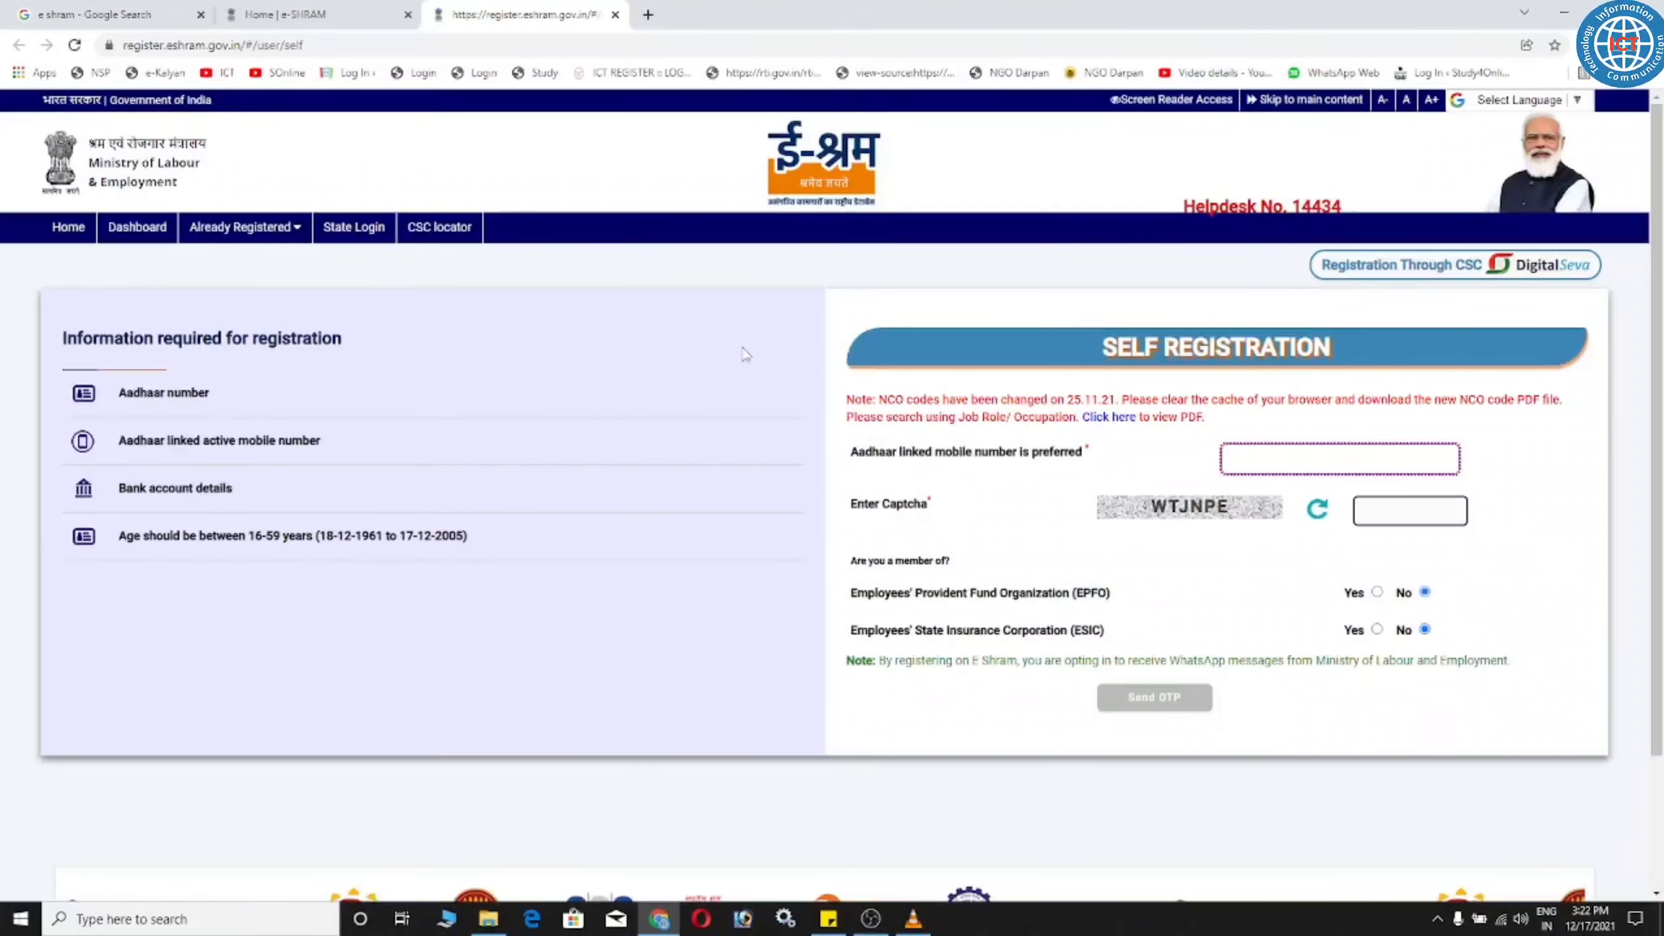
# Step: Review the Aadhaar number, Aadhaar-linked mobile number and bank account requirements listed for registration
pyautogui.moveTo(152, 338); pyautogui.dragTo(366, 334)
pyautogui.click(245, 396)
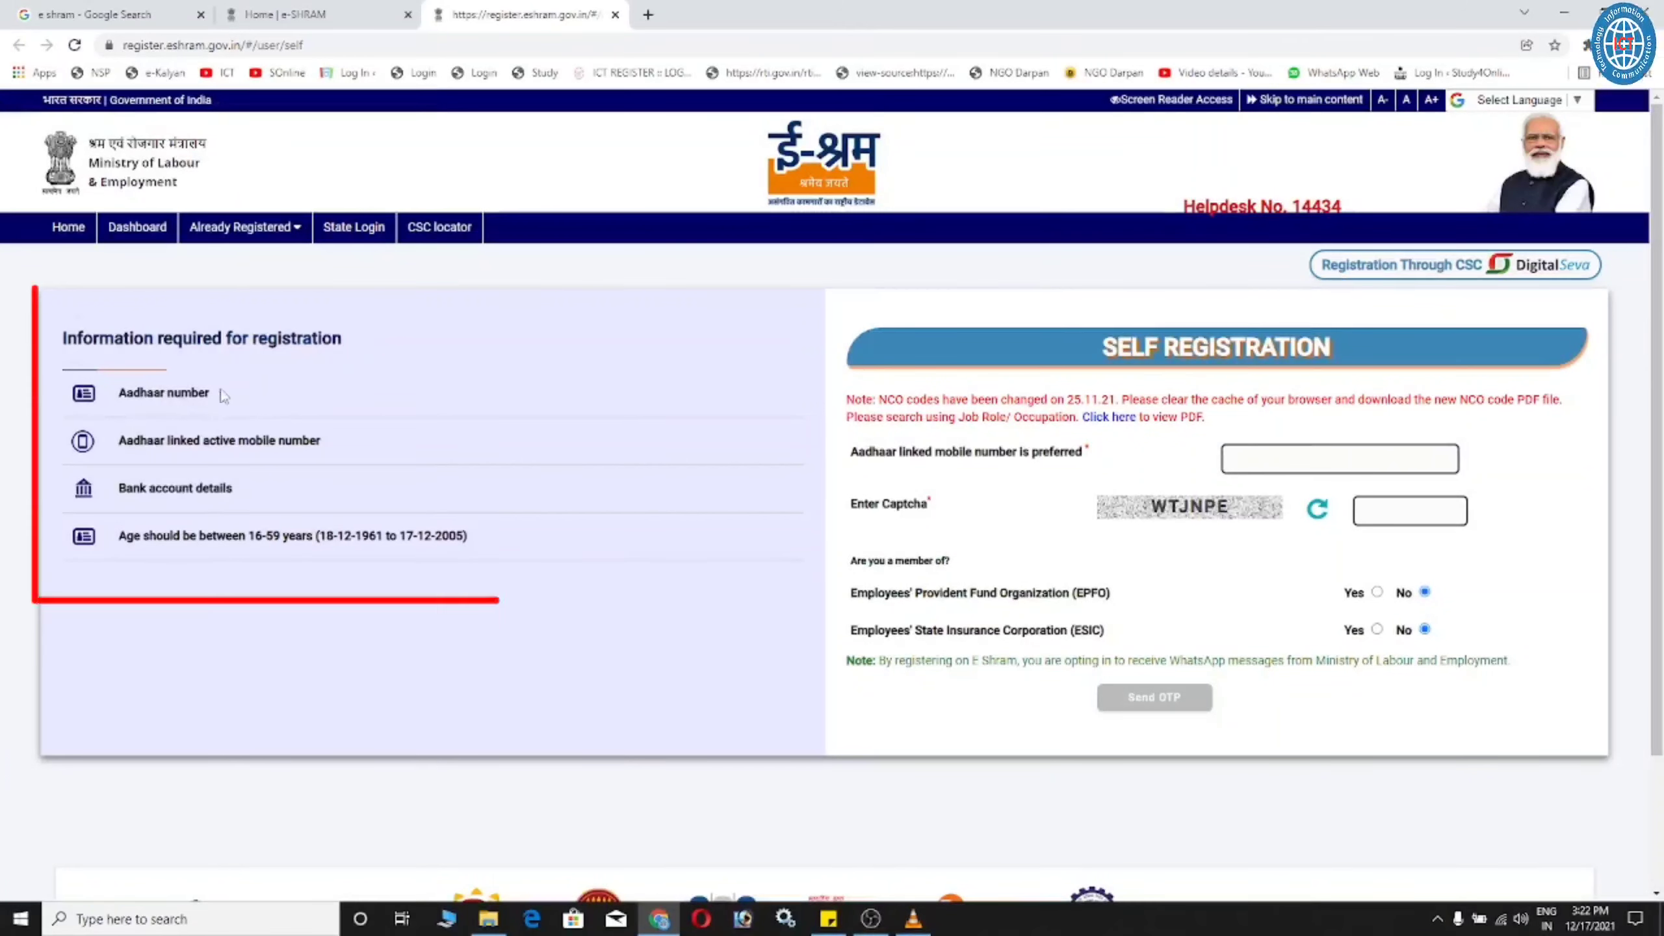
pyautogui.moveTo(223, 394); pyautogui.dragTo(115, 394)
pyautogui.moveTo(326, 398); pyautogui.dragTo(115, 393)
pyautogui.click(184, 392)
pyautogui.doubleClick(184, 391)
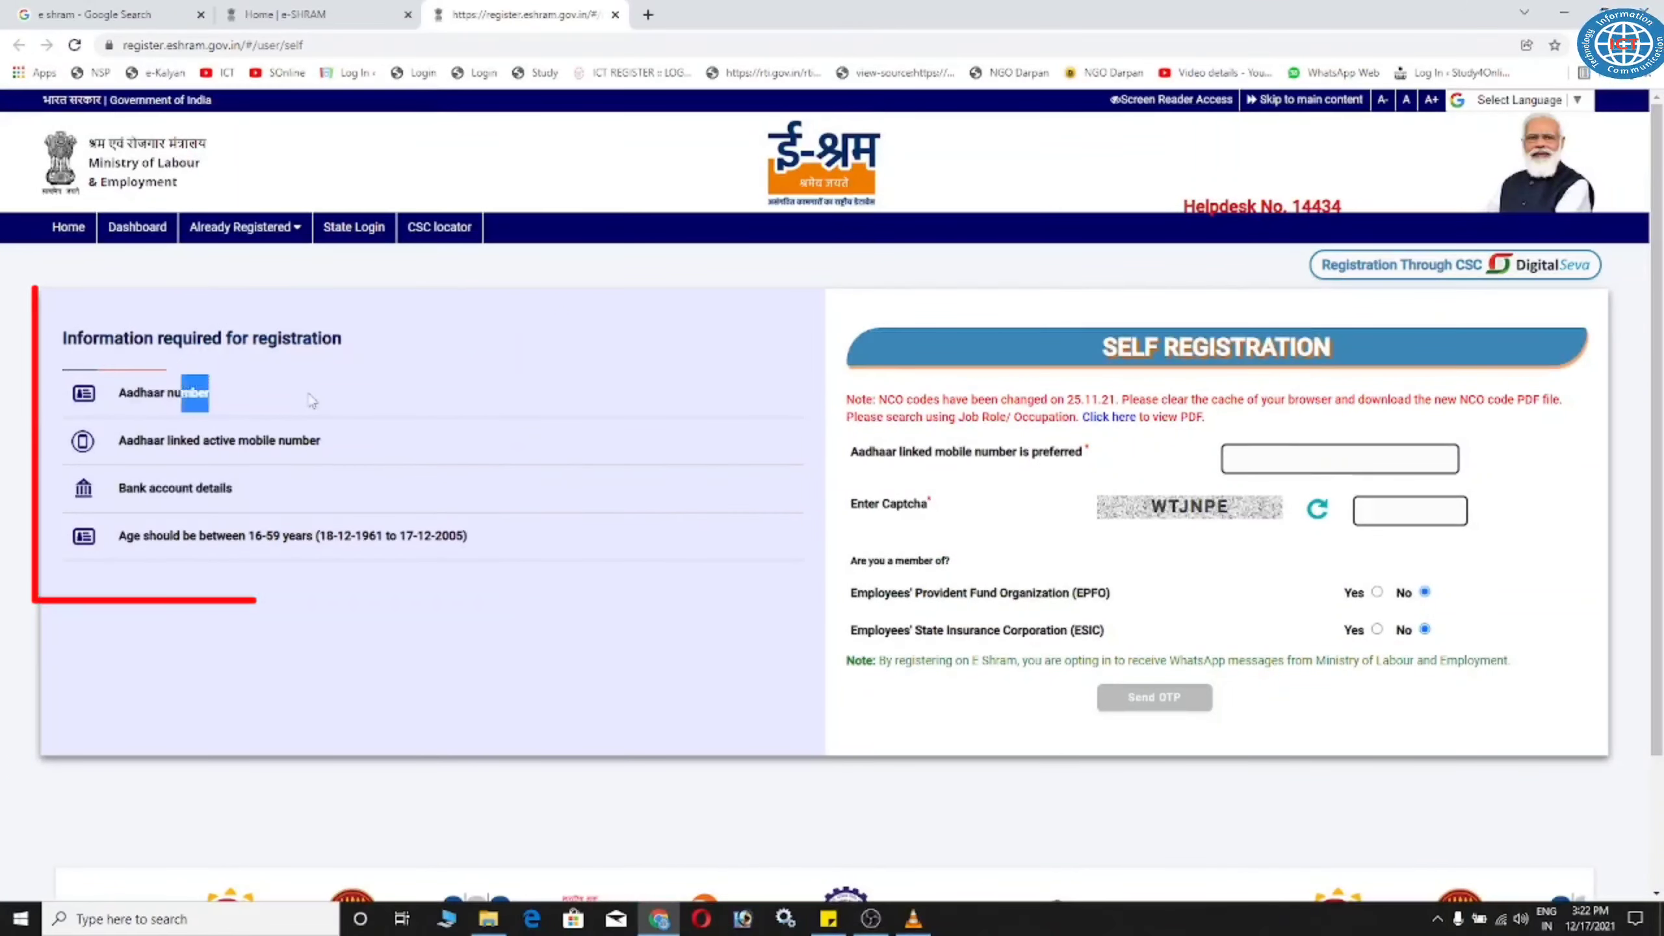
pyautogui.click(184, 392)
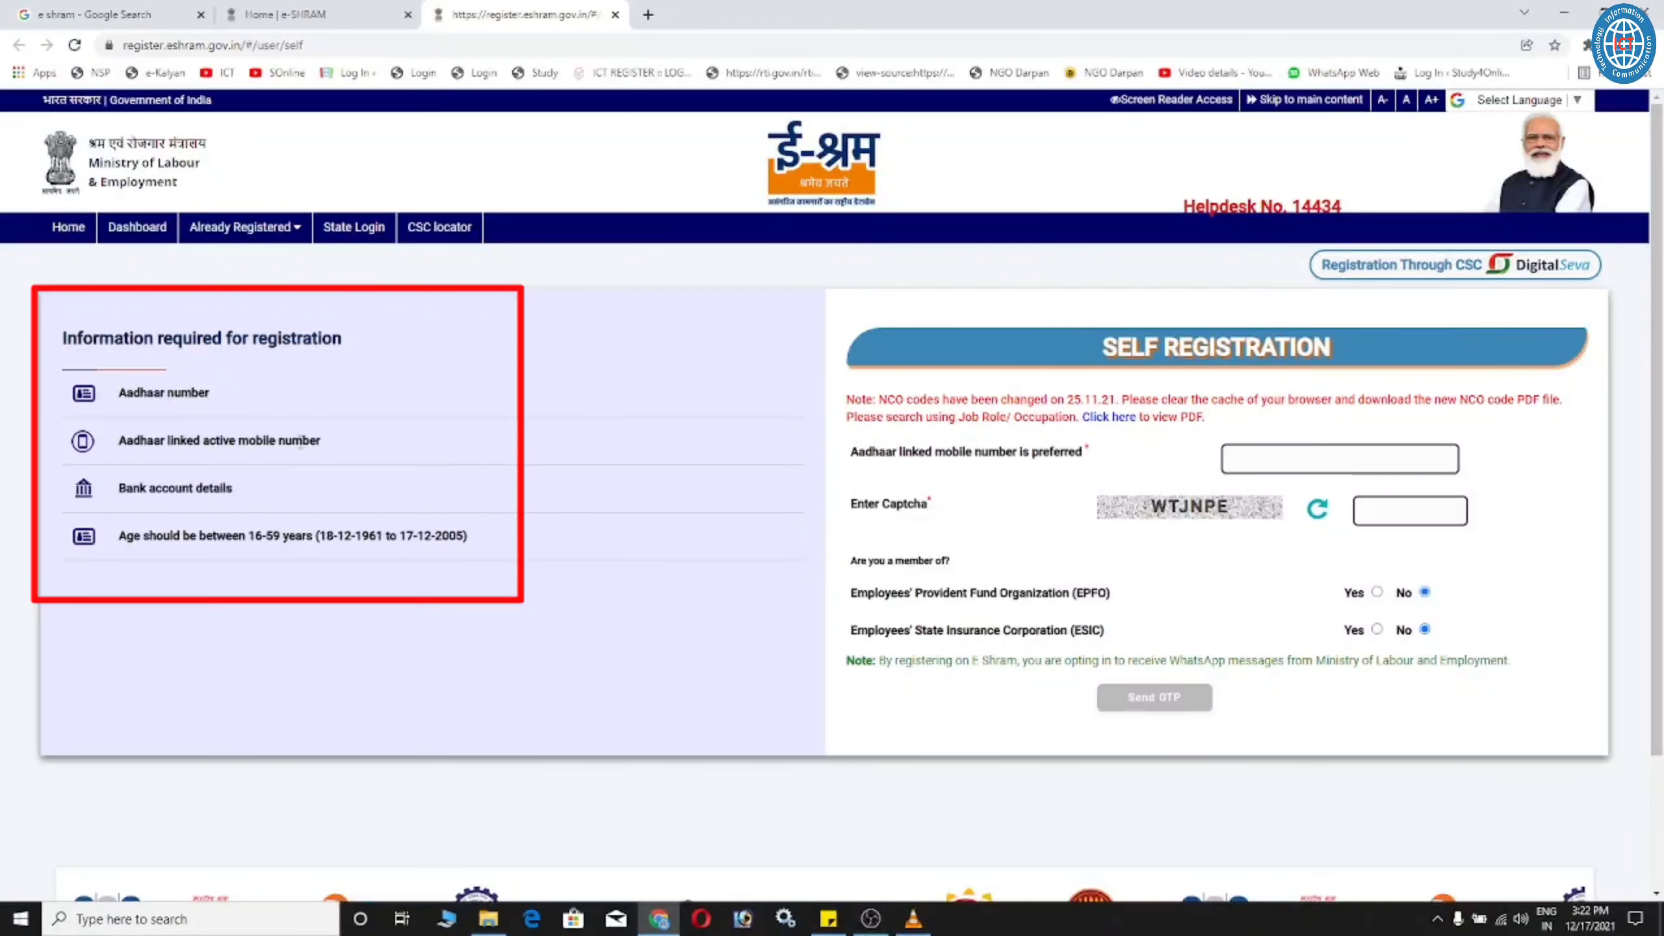
pyautogui.moveTo(219, 445); pyautogui.dragTo(412, 444)
pyautogui.click(412, 444)
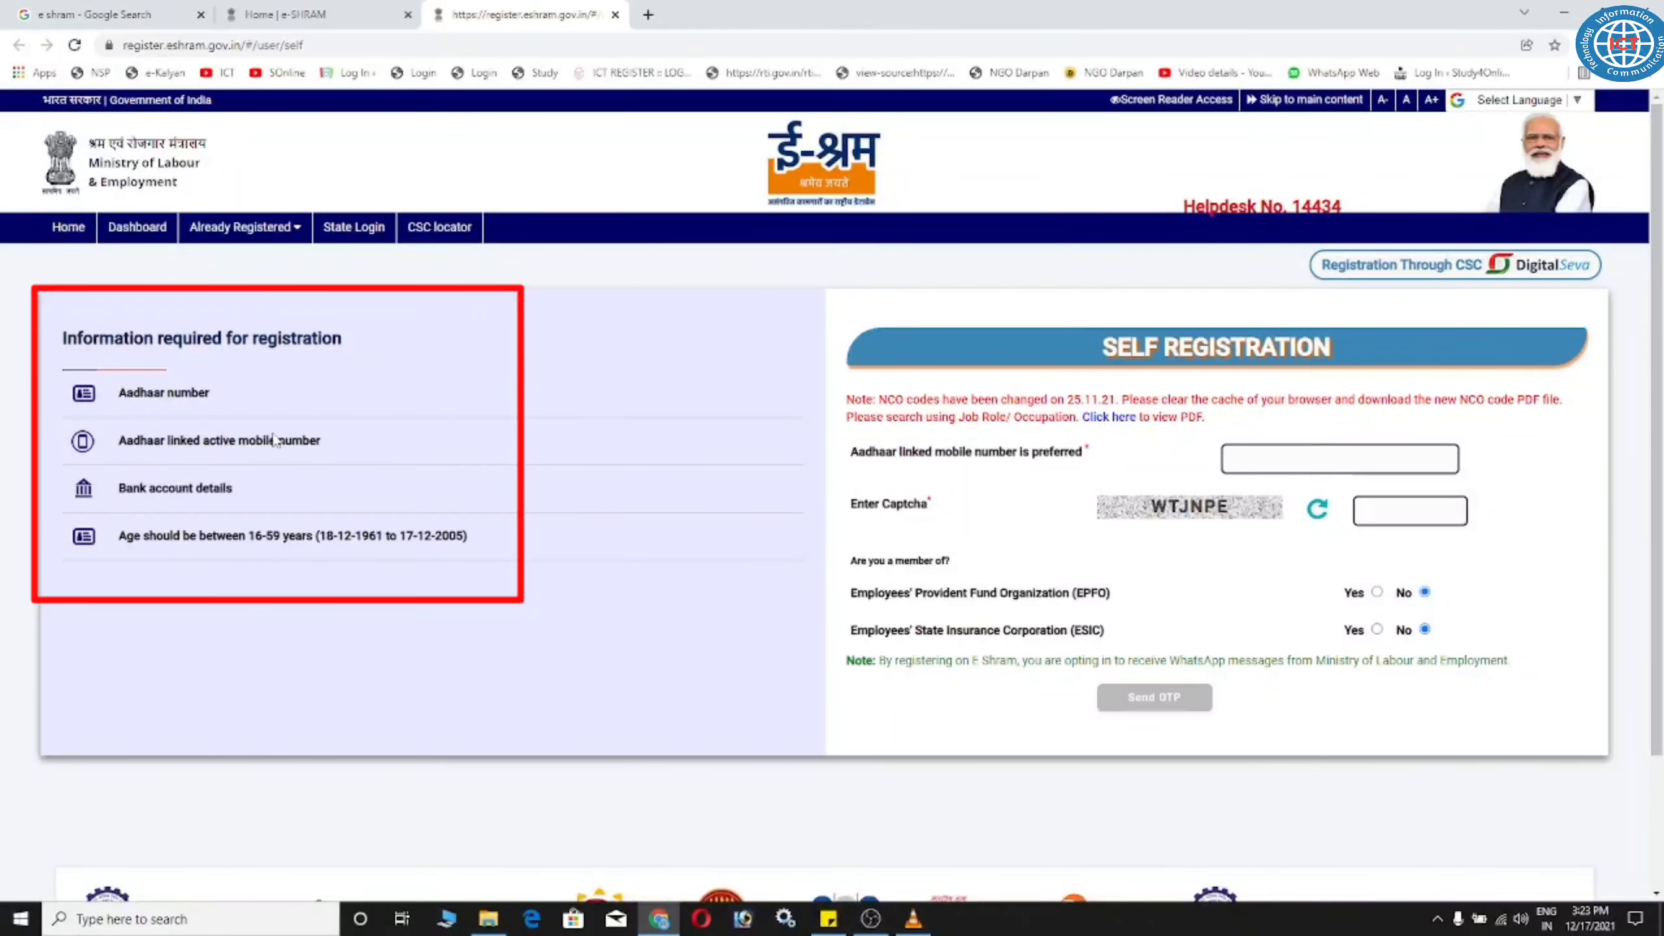
pyautogui.doubleClick(178, 392)
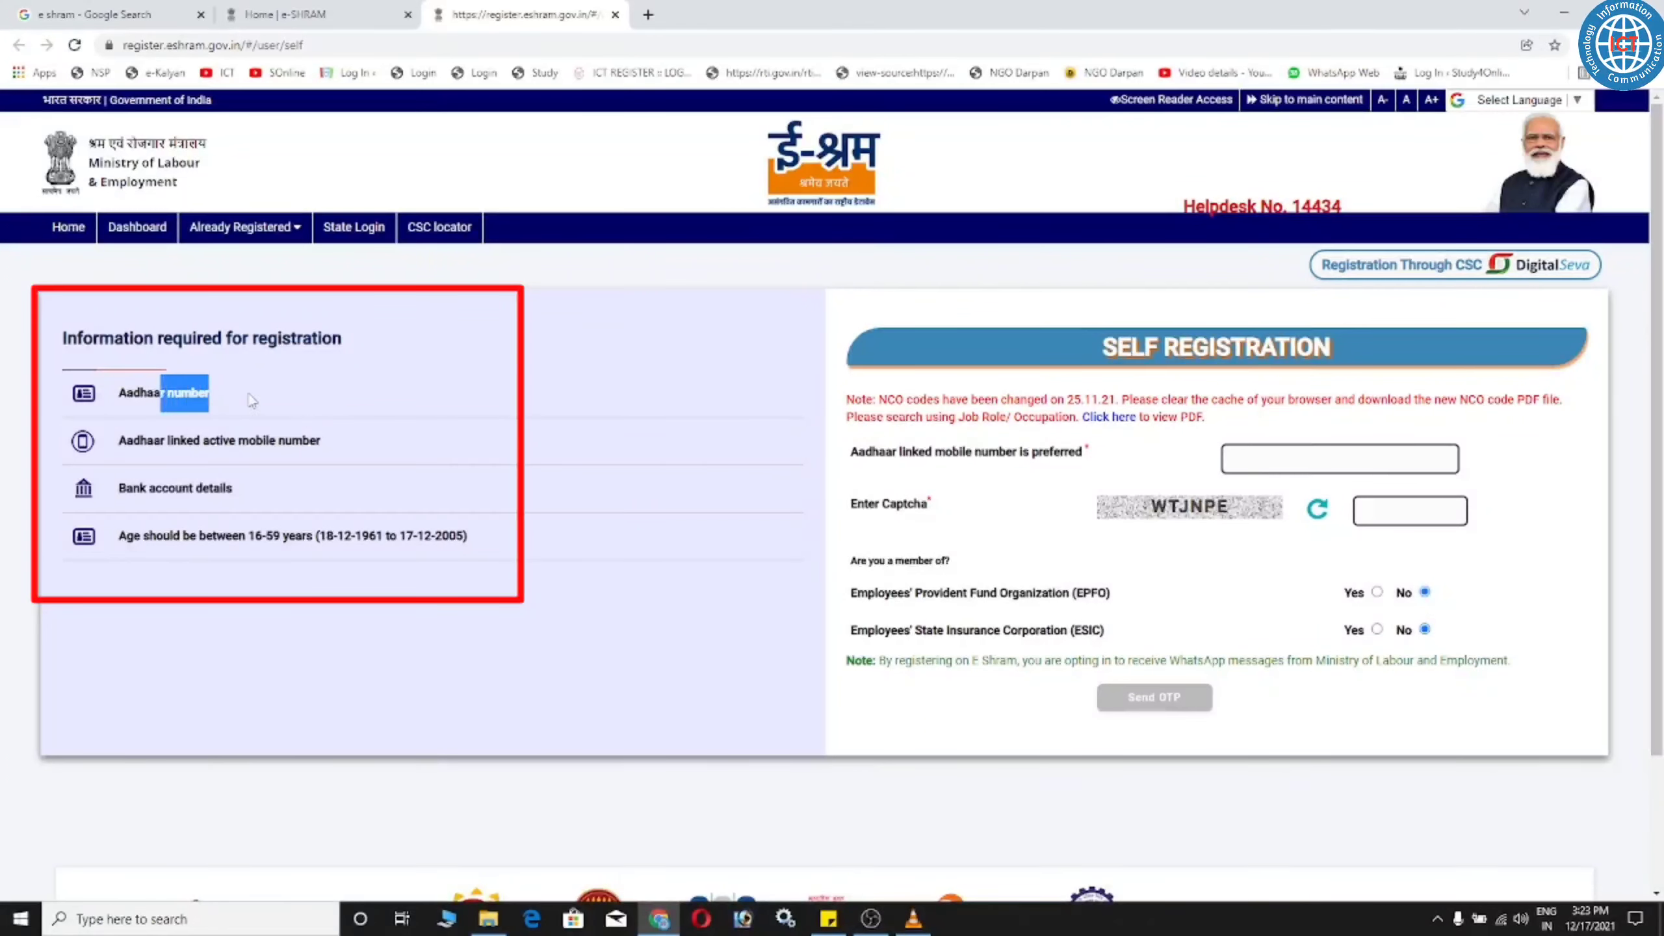
pyautogui.click(275, 395)
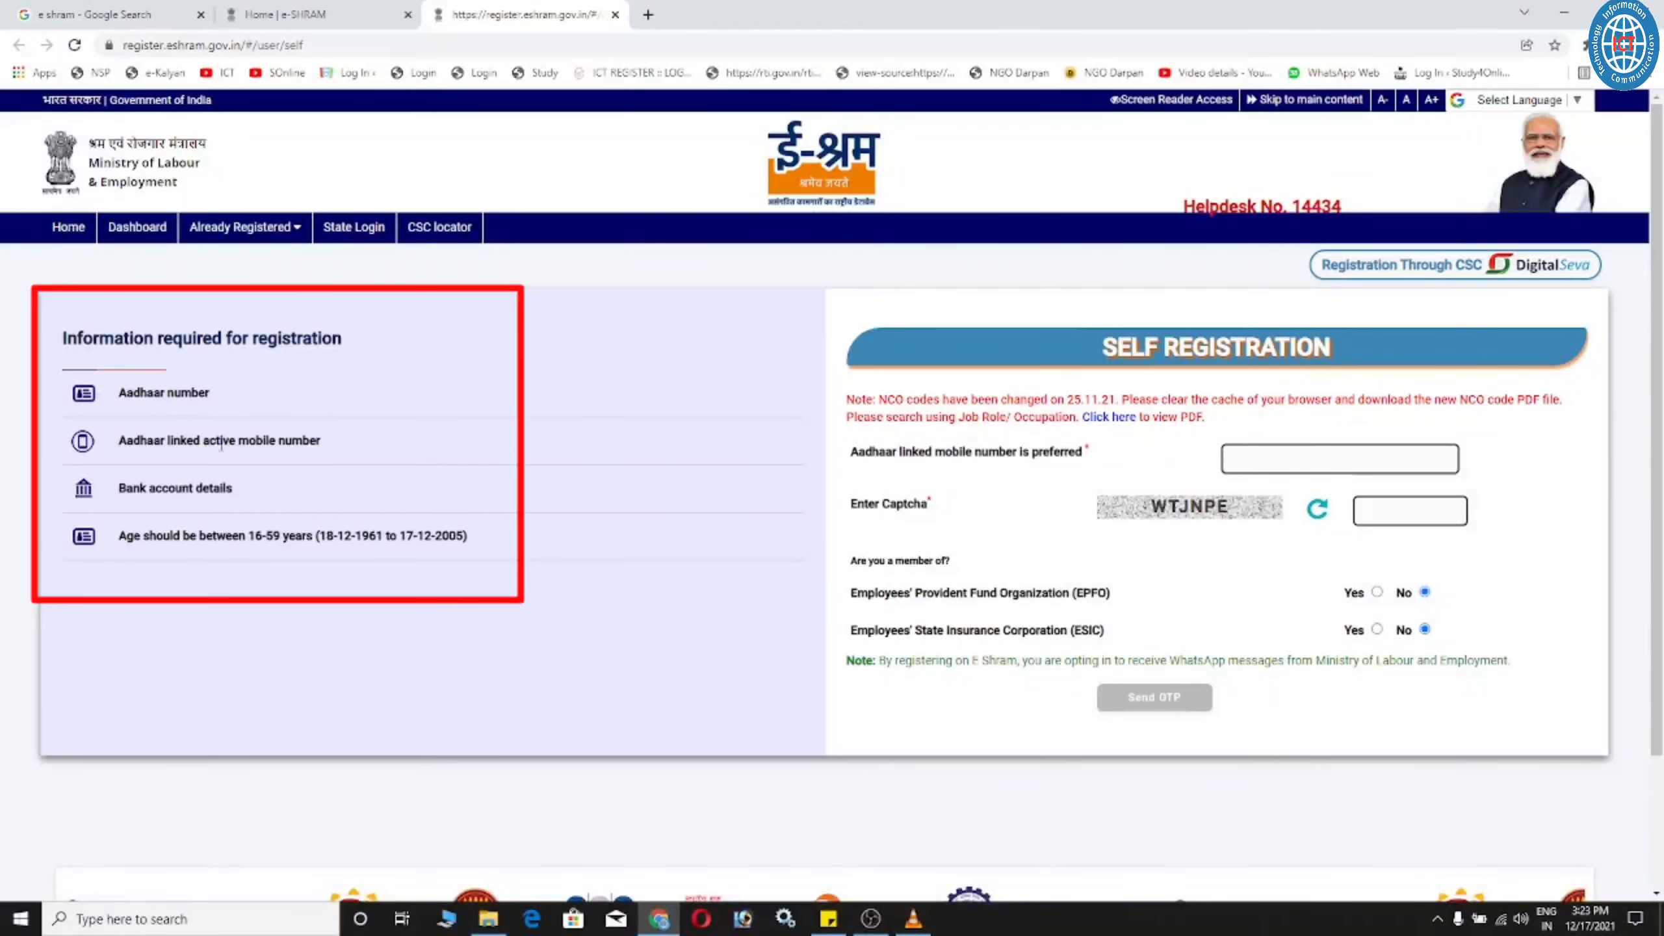
pyautogui.moveTo(177, 393); pyautogui.dragTo(284, 441)
pyautogui.click(390, 460)
pyautogui.moveTo(174, 487); pyautogui.dragTo(244, 489)
pyautogui.click(278, 524)
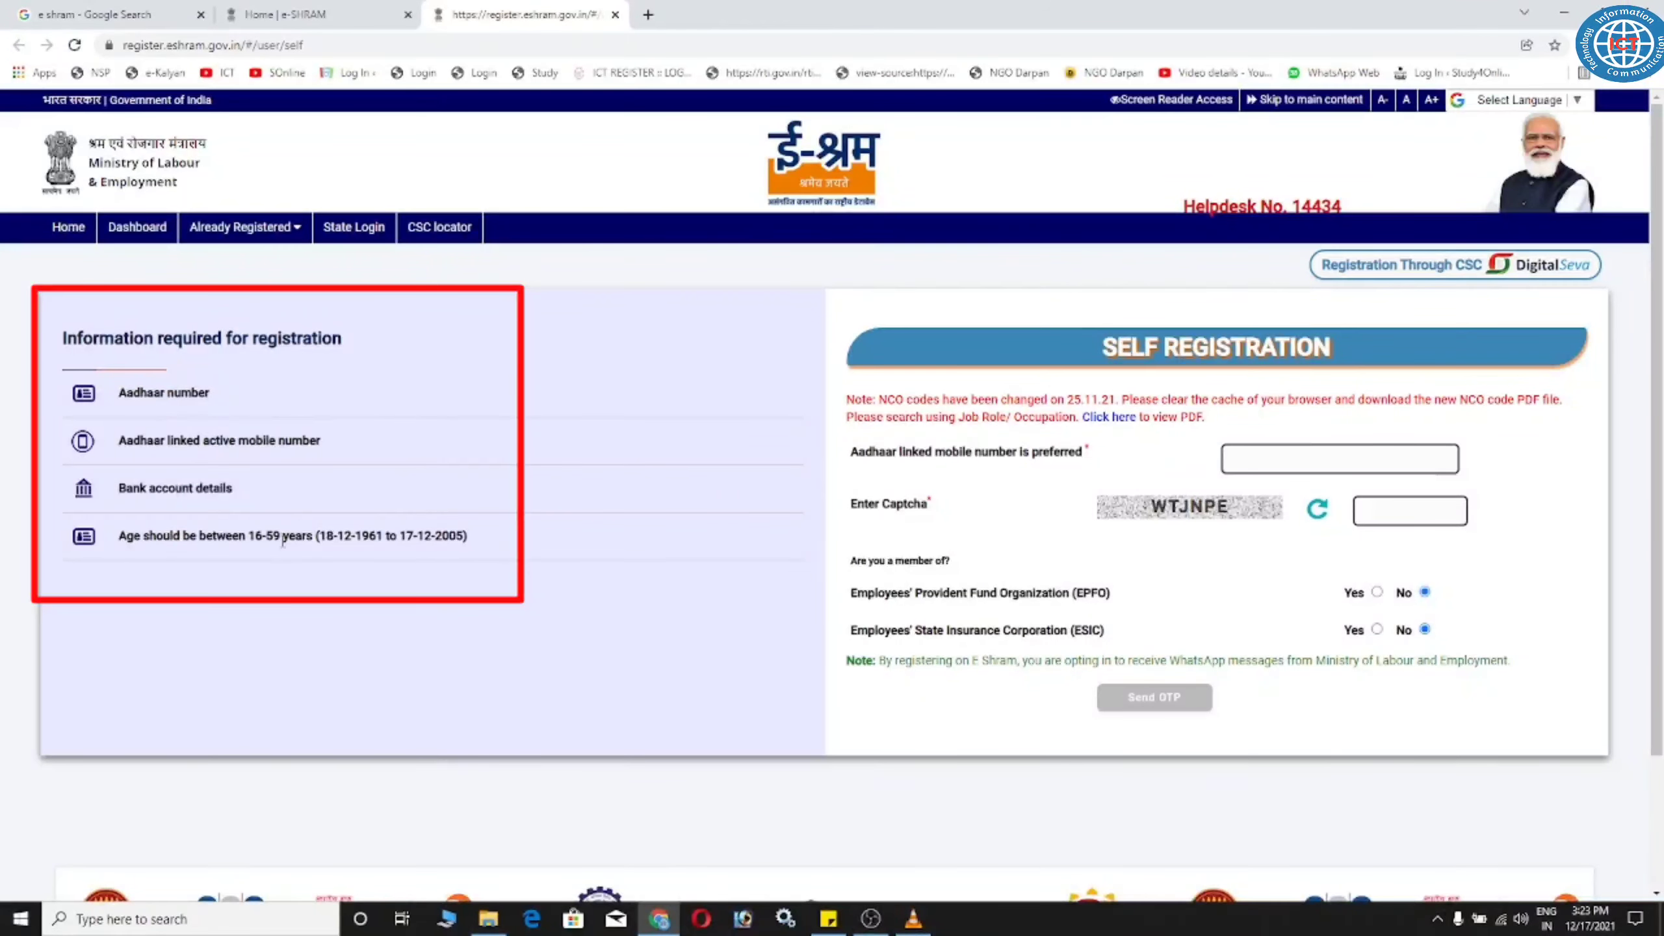
# Step: Check the required age range and its qualifying birth dates in the registration requirements
pyautogui.moveTo(258, 536); pyautogui.dragTo(320, 538)
pyautogui.click(392, 549)
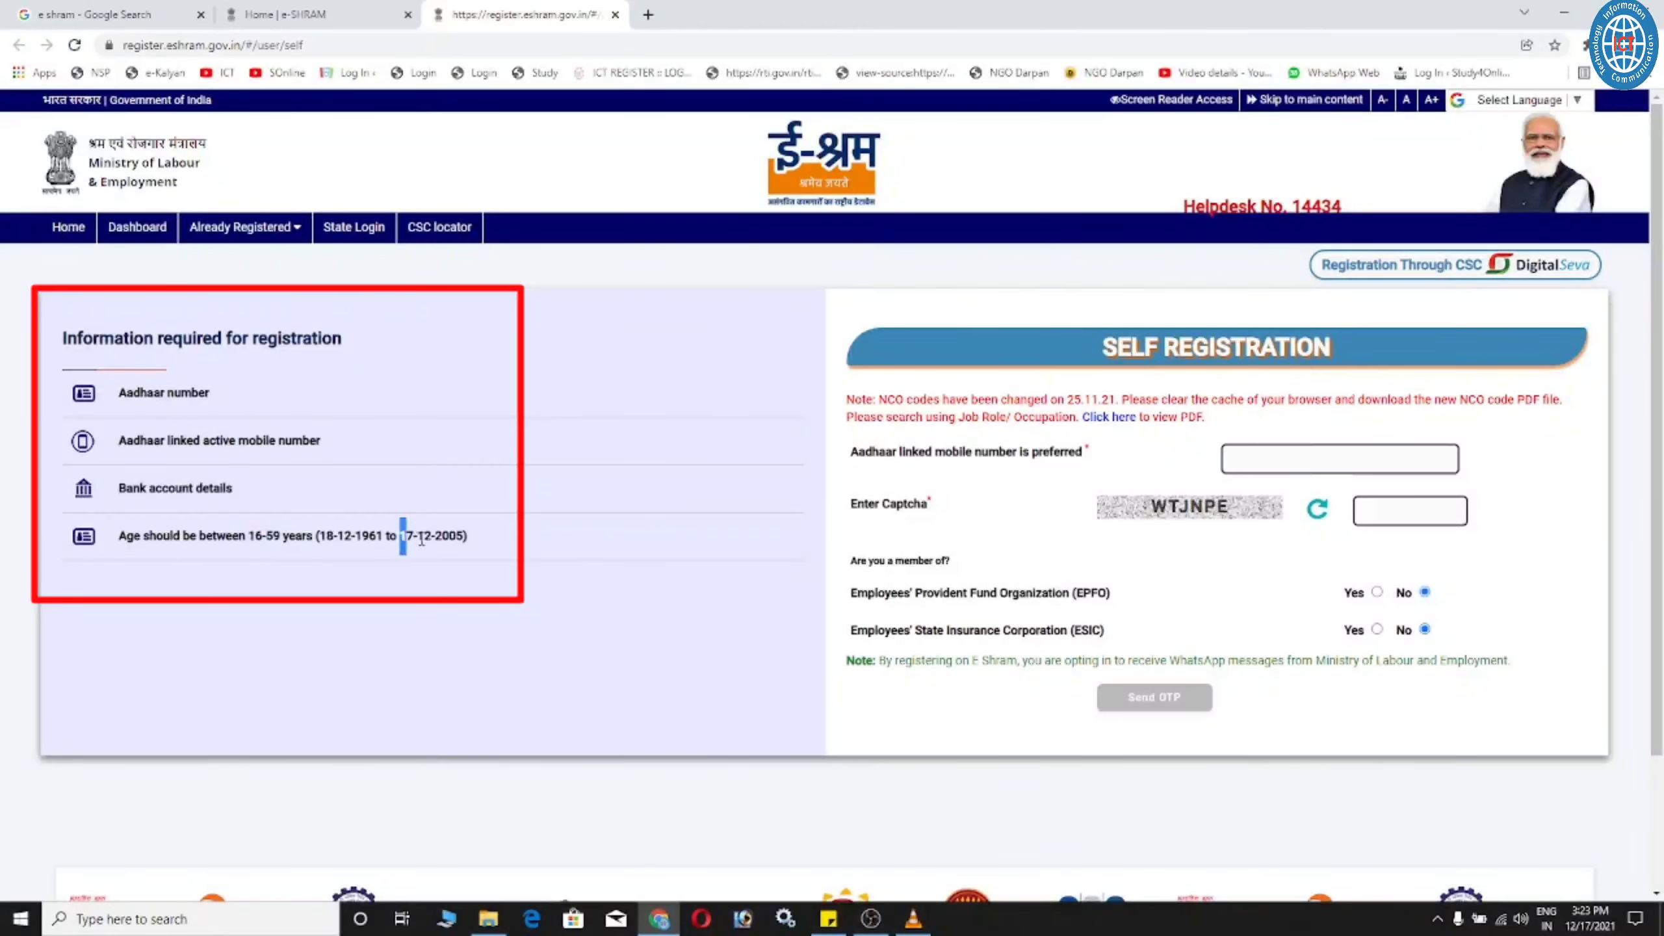
pyautogui.moveTo(421, 539)
pyautogui.mouseDown()
pyautogui.moveTo(462, 538)
pyautogui.moveTo(323, 535)
pyautogui.mouseUp()
pyautogui.click(384, 547)
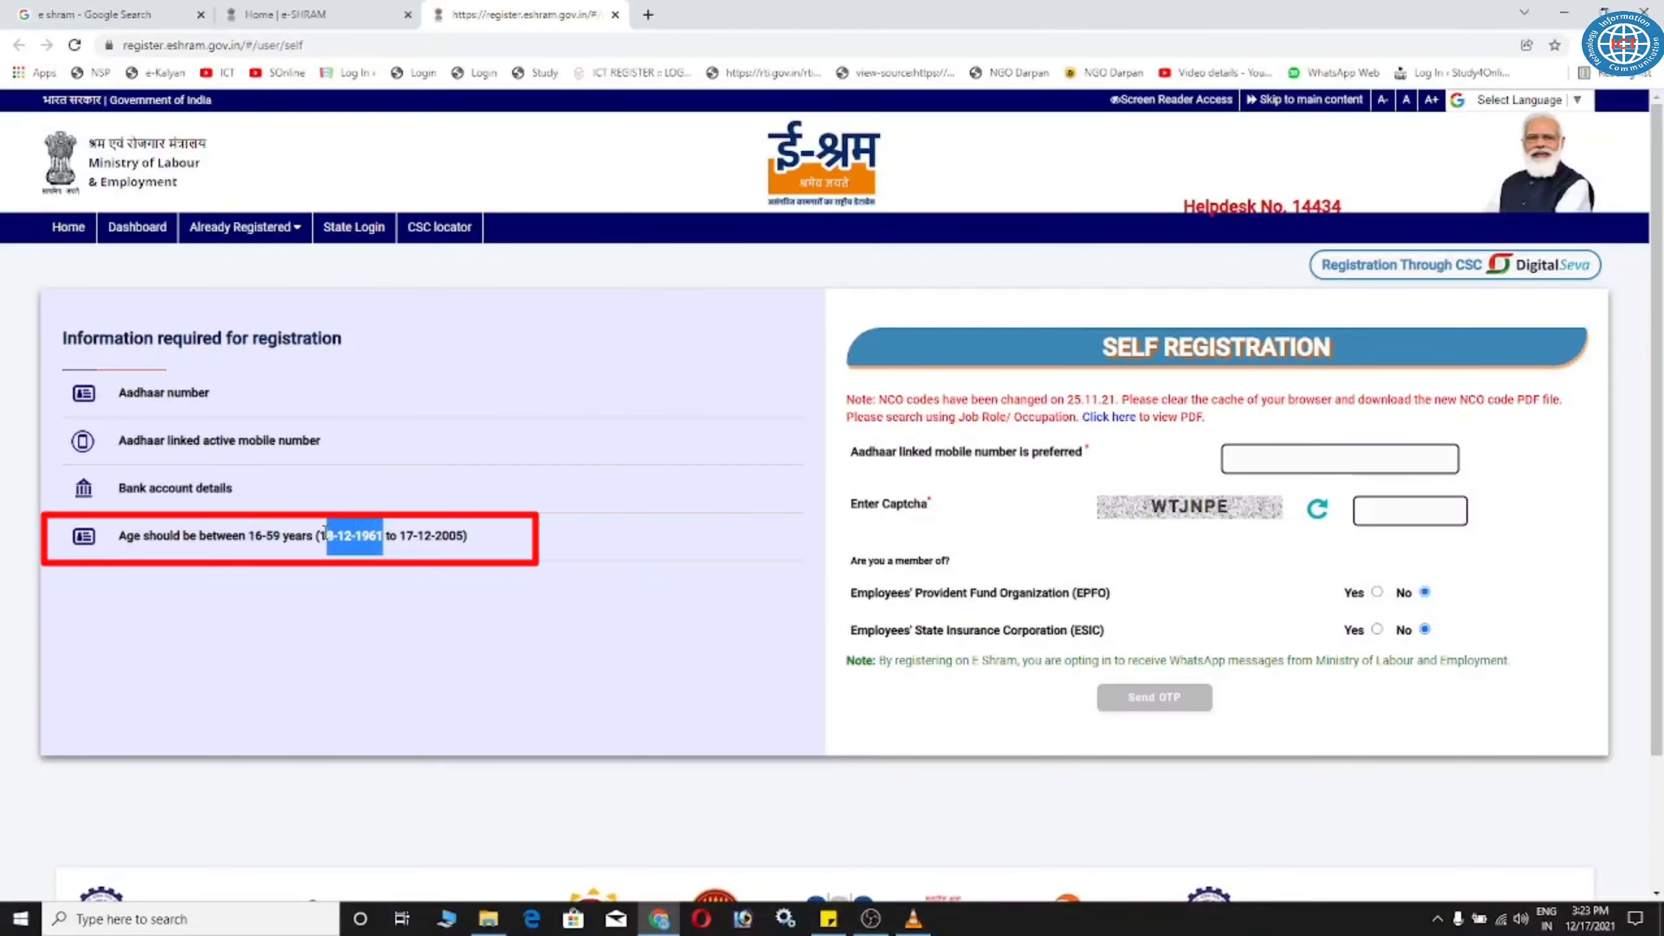
pyautogui.click(392, 536)
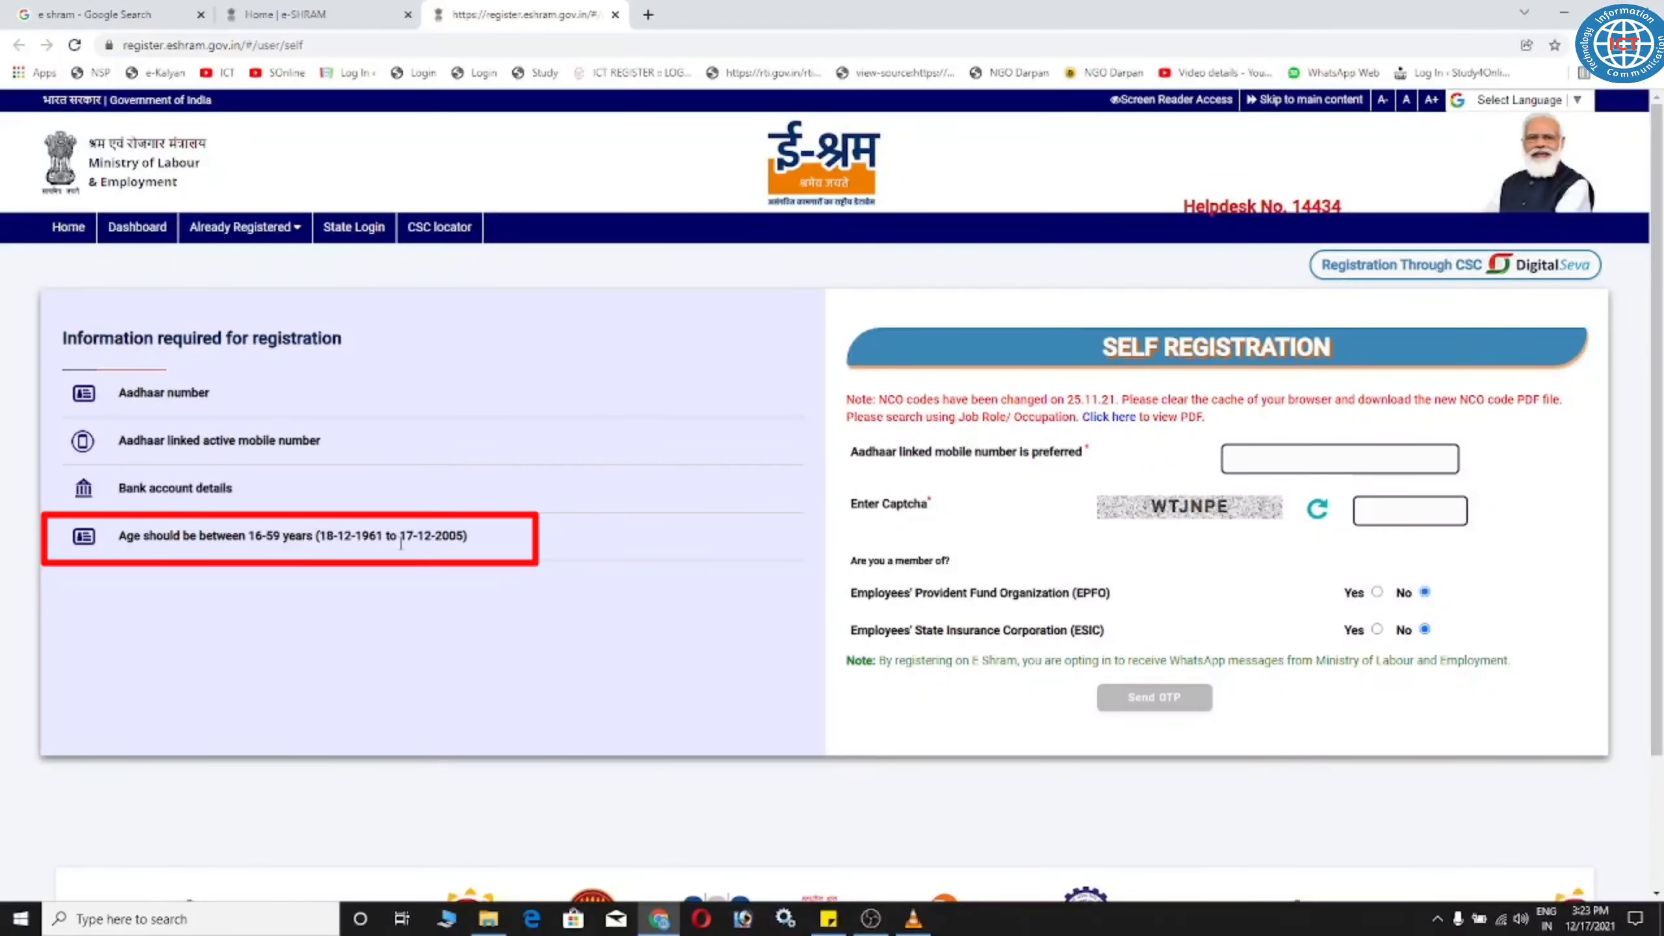
# Step: Examine the mobile number and captcha fields of the self-registration form
pyautogui.moveTo(1088, 346); pyautogui.dragTo(1335, 354)
pyautogui.click(1178, 386)
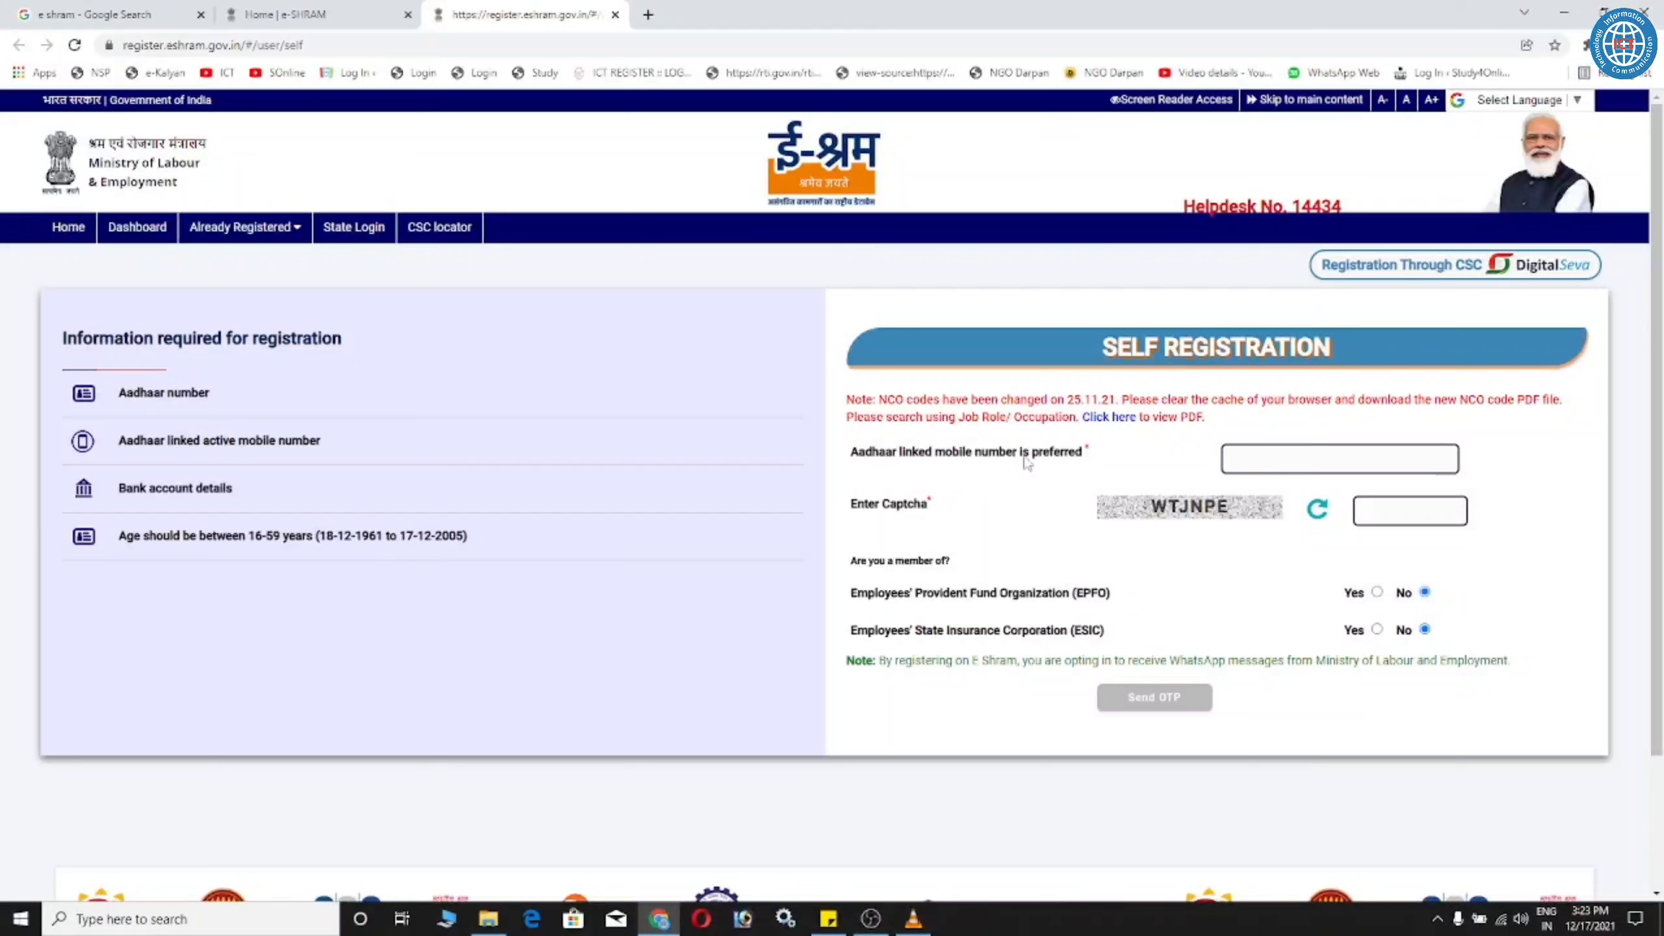
pyautogui.moveTo(989, 462); pyautogui.dragTo(1076, 455)
pyautogui.click(1140, 458)
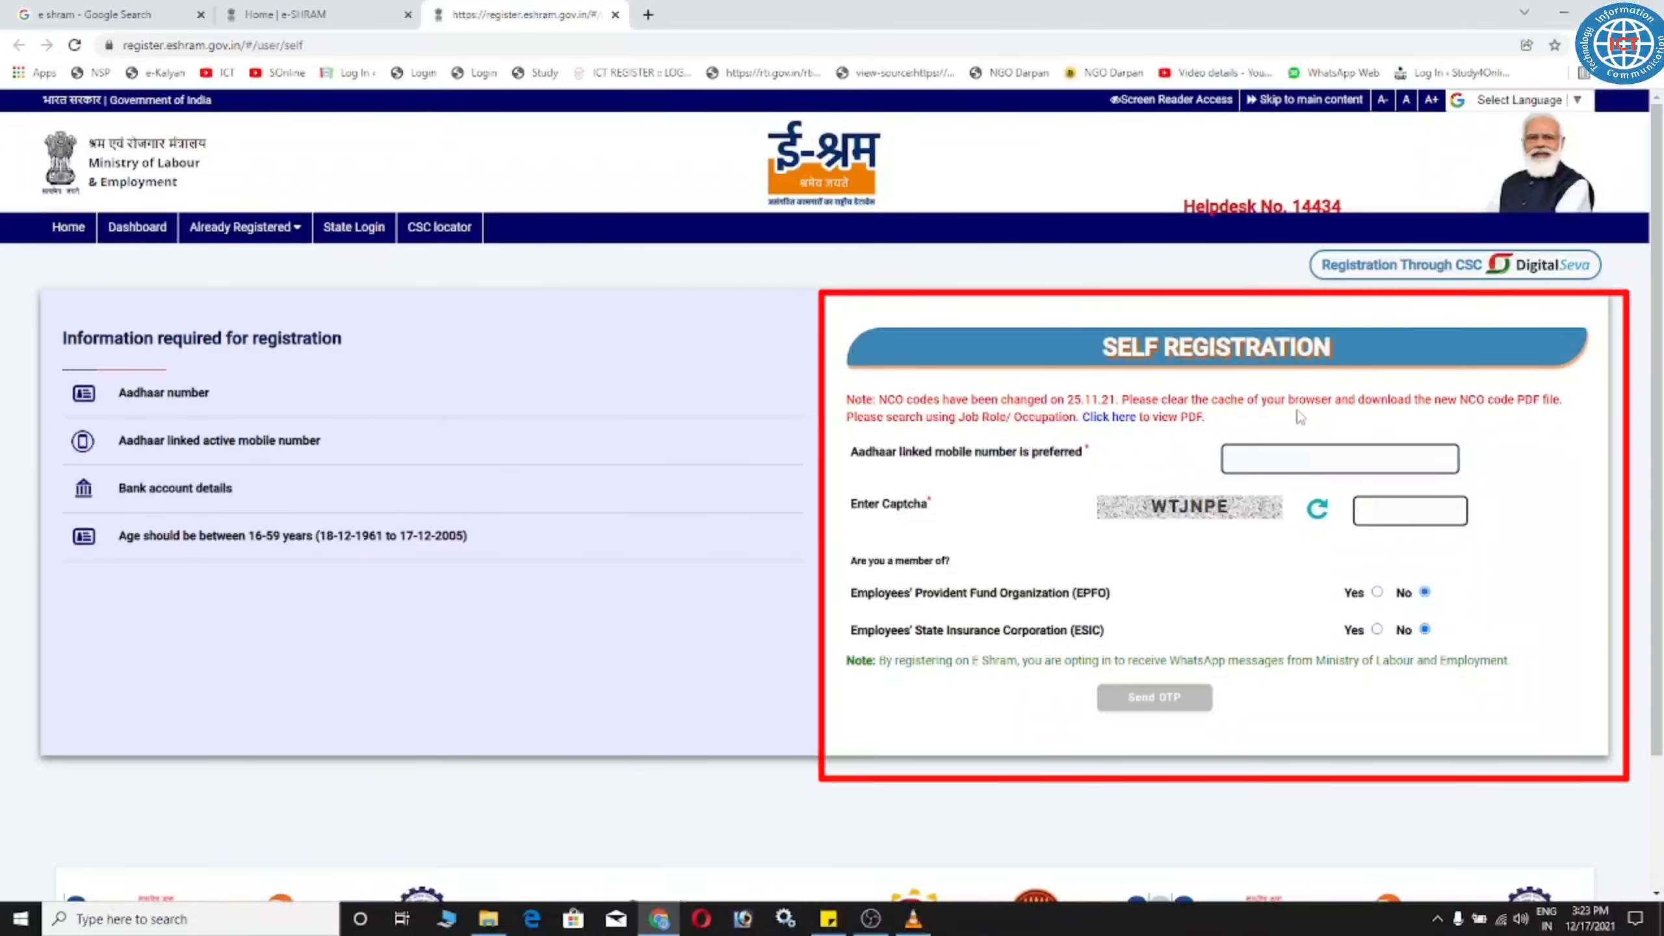
pyautogui.click(1249, 449)
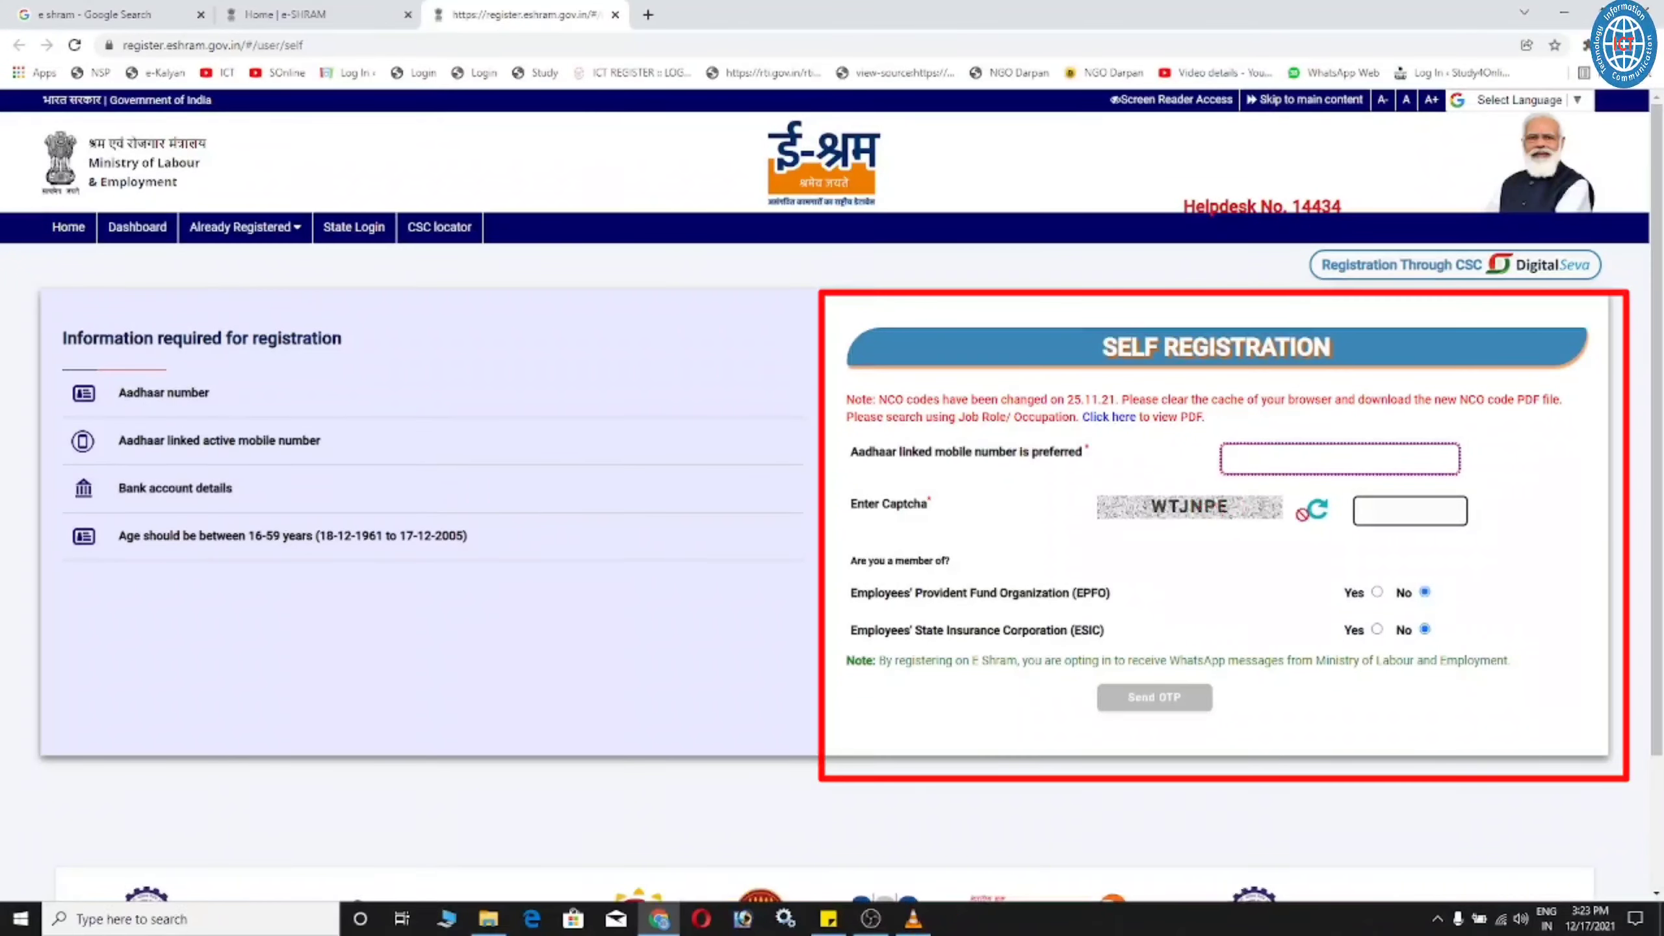
pyautogui.click(1366, 515)
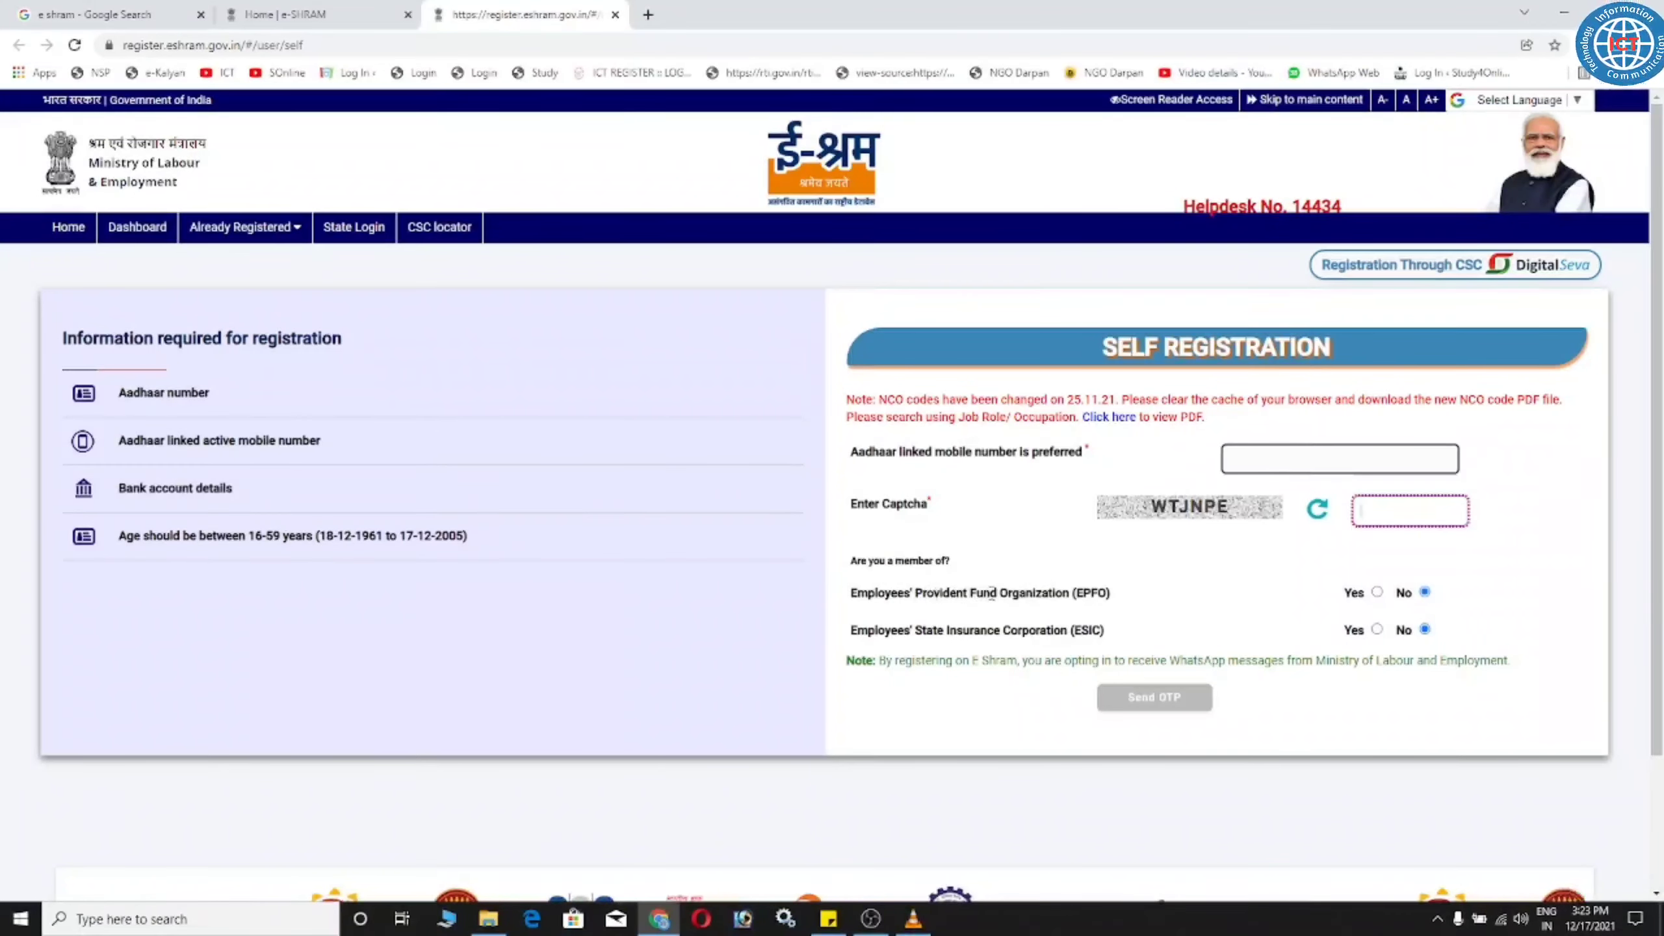
# Step: Examine the EPFO and ESIC membership questions in the self-registration form
pyautogui.moveTo(1000, 592); pyautogui.dragTo(1107, 592)
pyautogui.click(1172, 602)
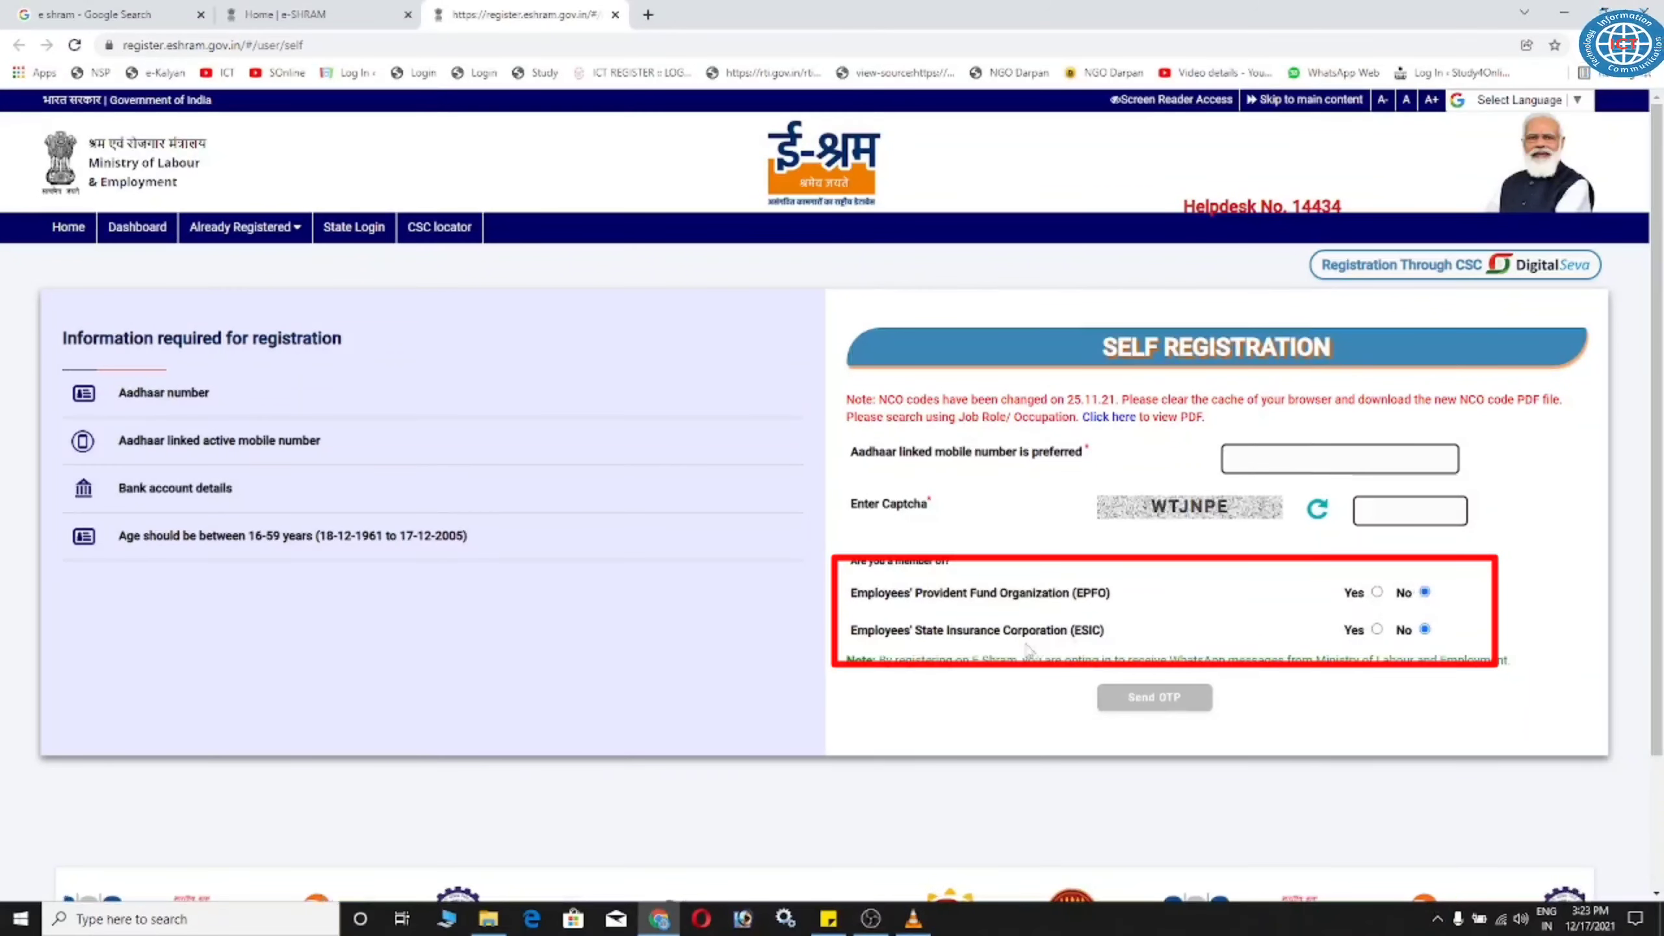
pyautogui.moveTo(1069, 631); pyautogui.dragTo(1107, 630)
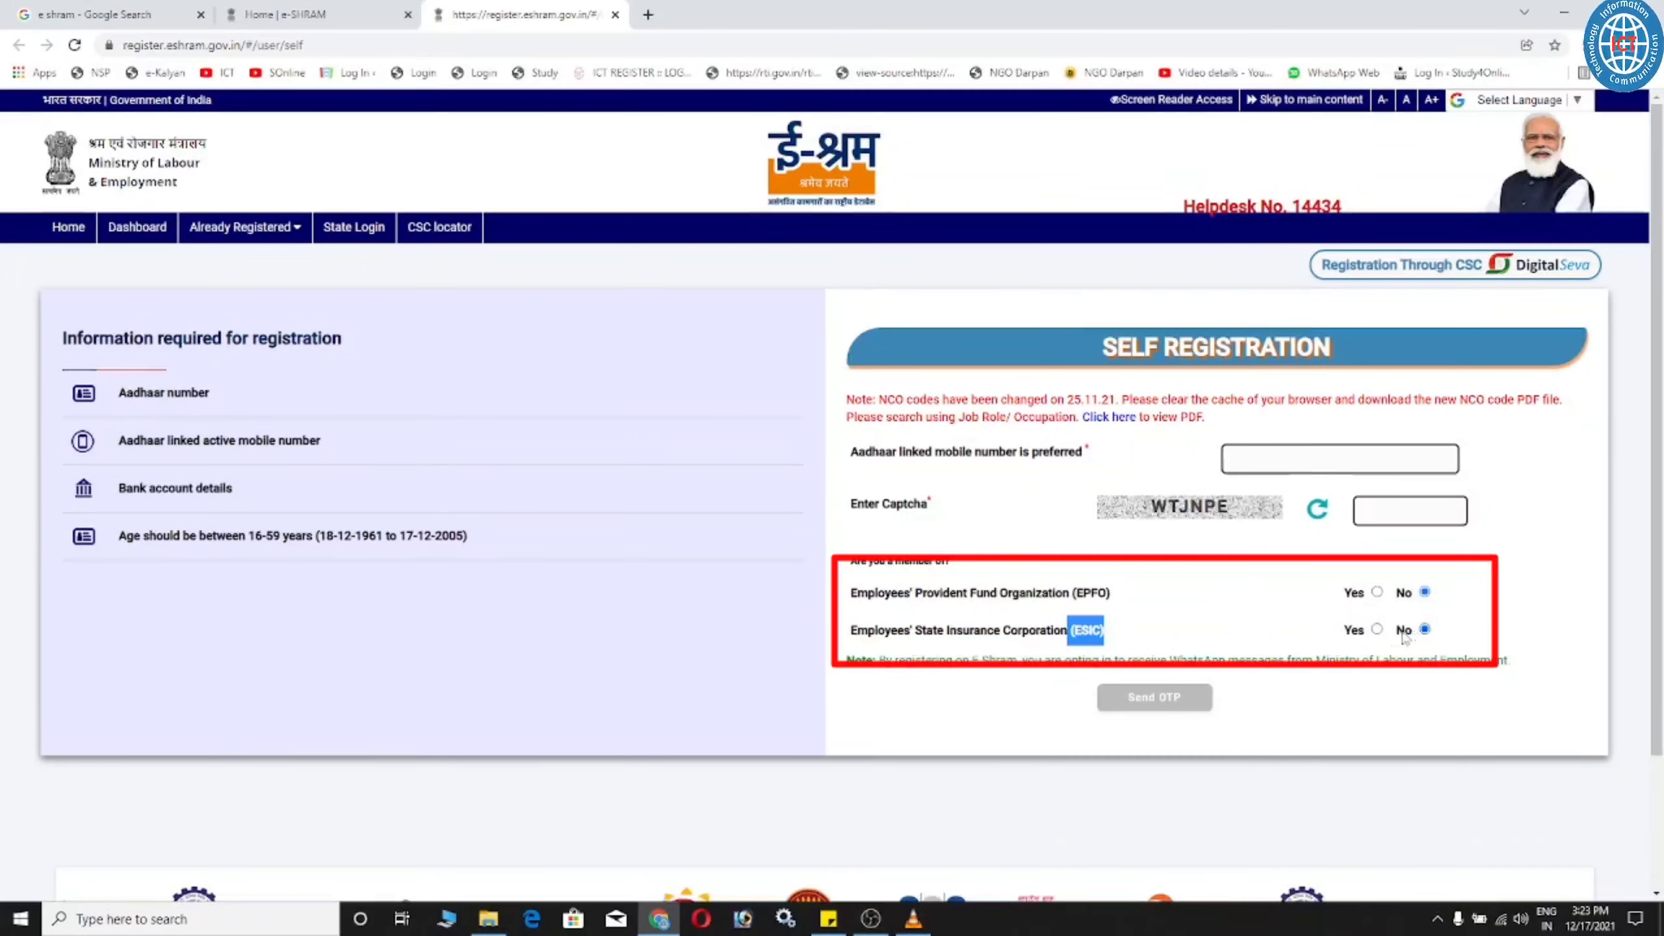
pyautogui.click(1068, 590)
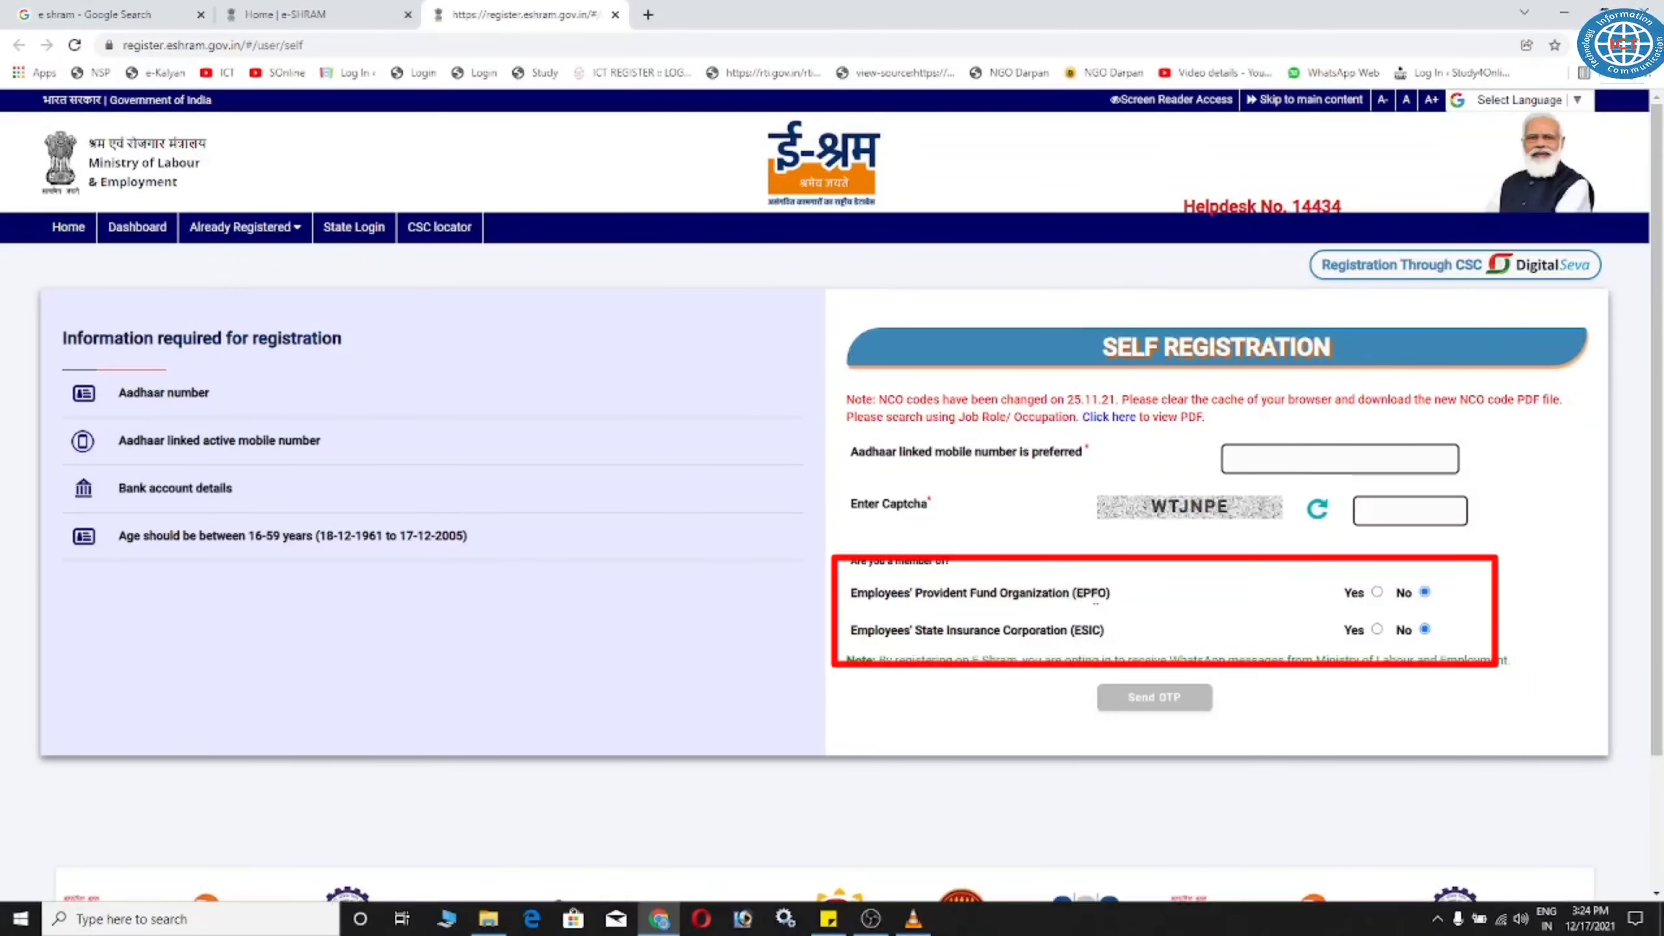
pyautogui.doubleClick(1091, 593)
pyautogui.moveTo(1081, 629); pyautogui.dragTo(1093, 630)
pyautogui.click(1143, 634)
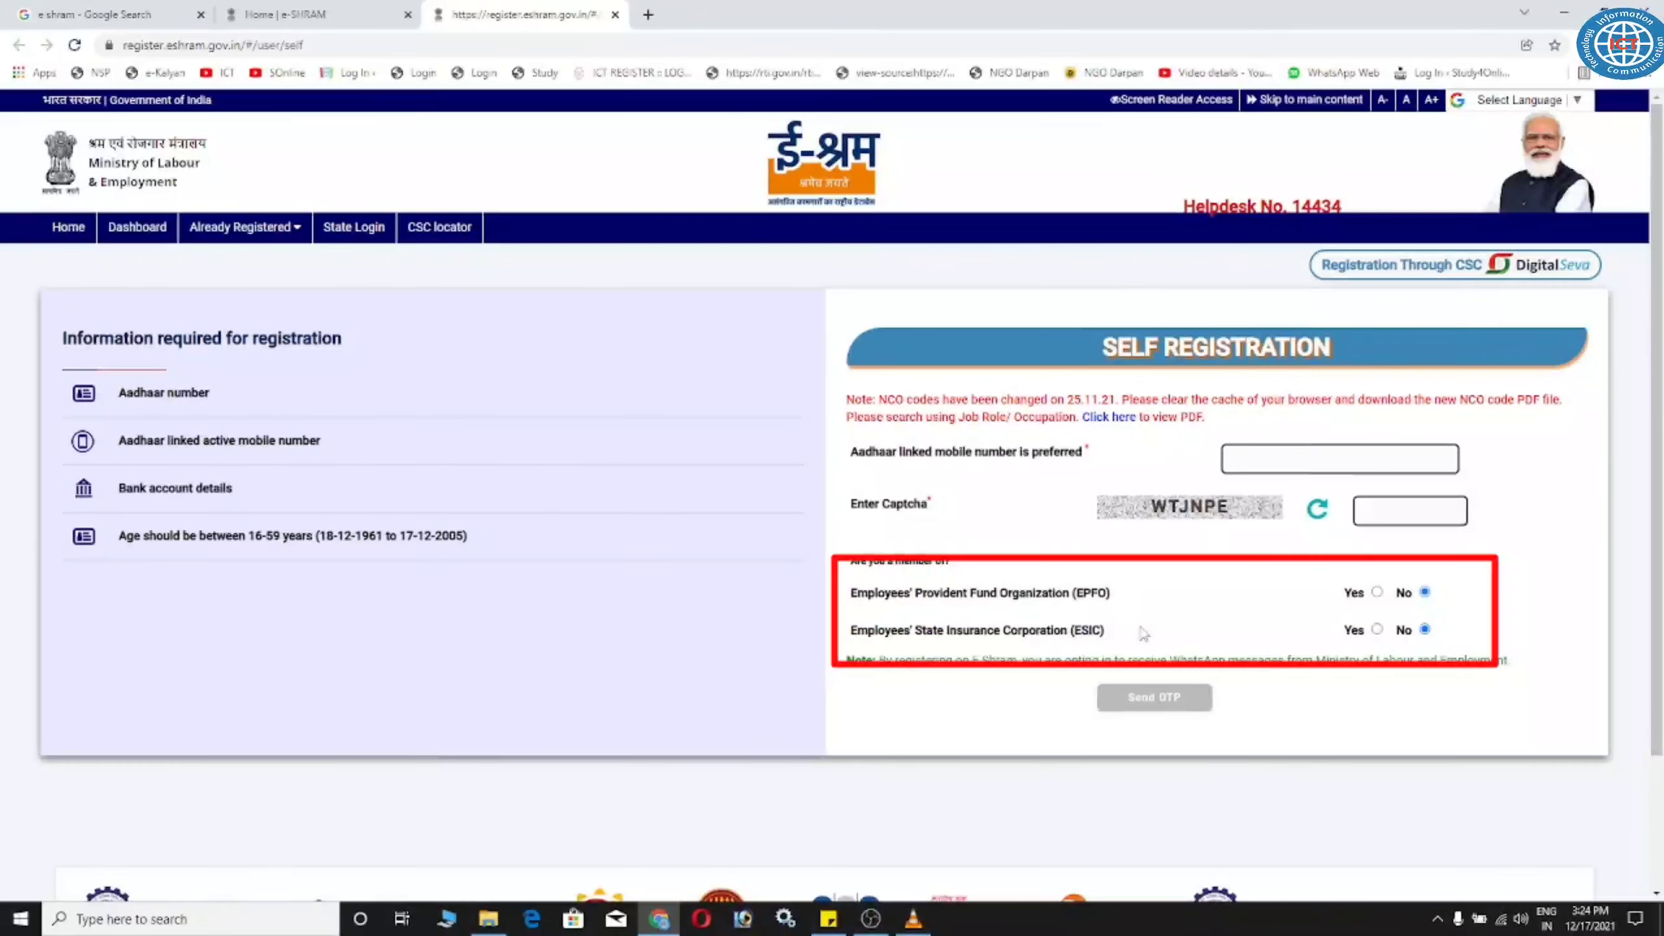
pyautogui.doubleClick(1087, 593)
pyautogui.moveTo(1089, 630); pyautogui.dragTo(1152, 630)
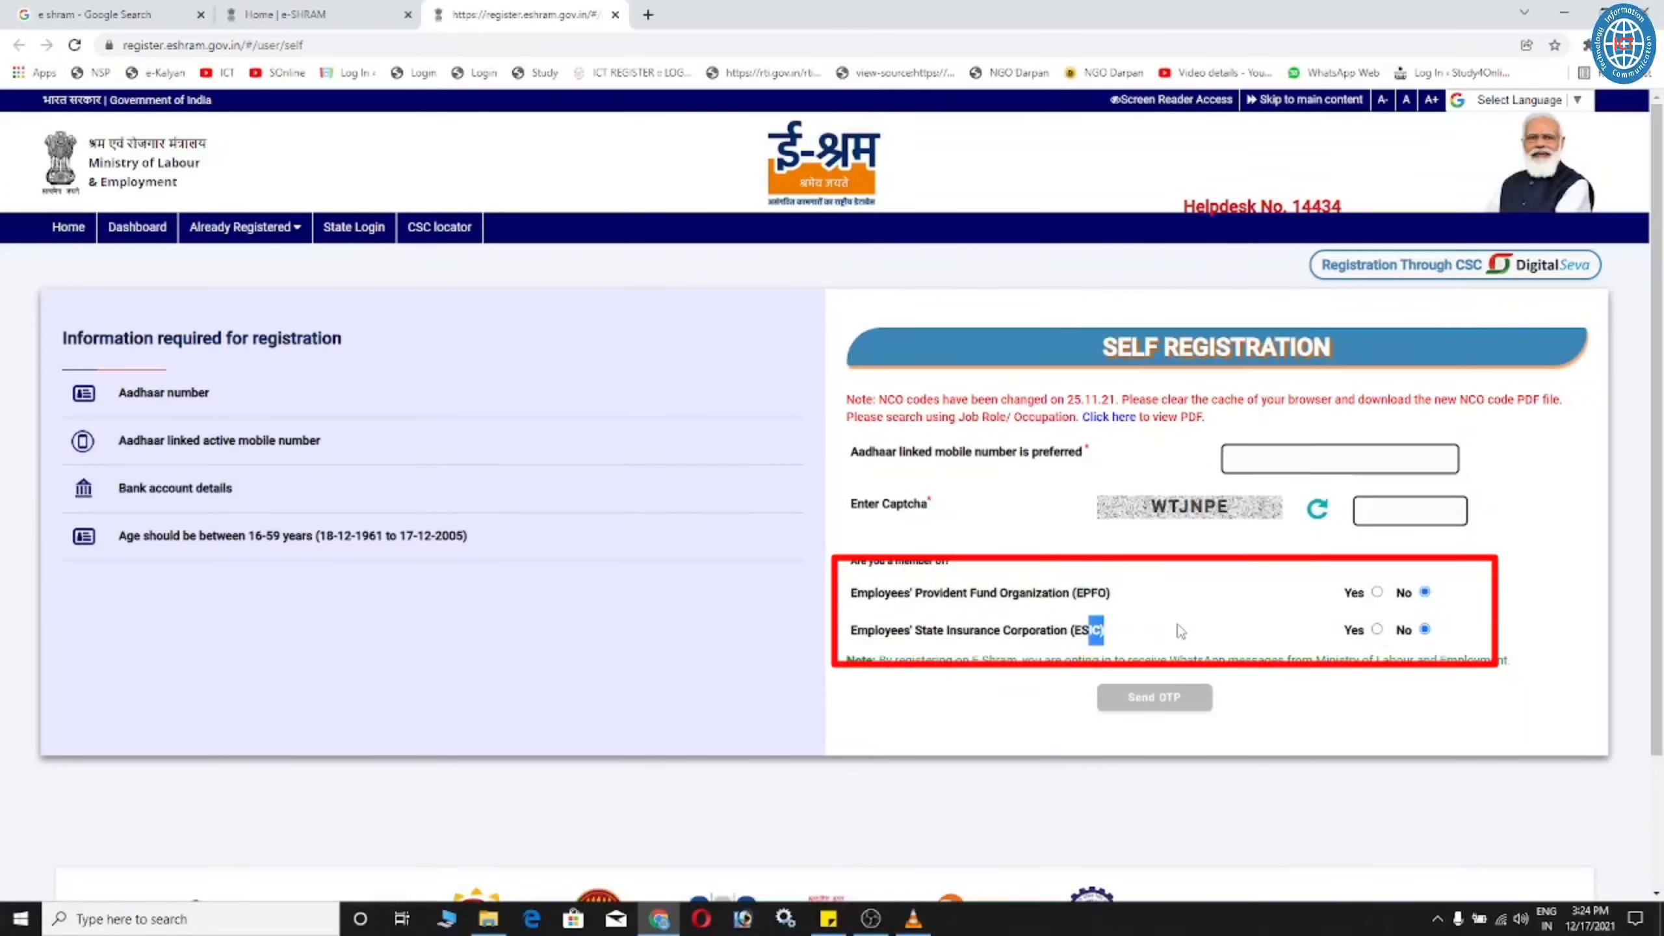
# Step: Answer No to EPFO membership and submit the OTP for the Aadhaar-linked mobile number
pyautogui.click(1414, 599)
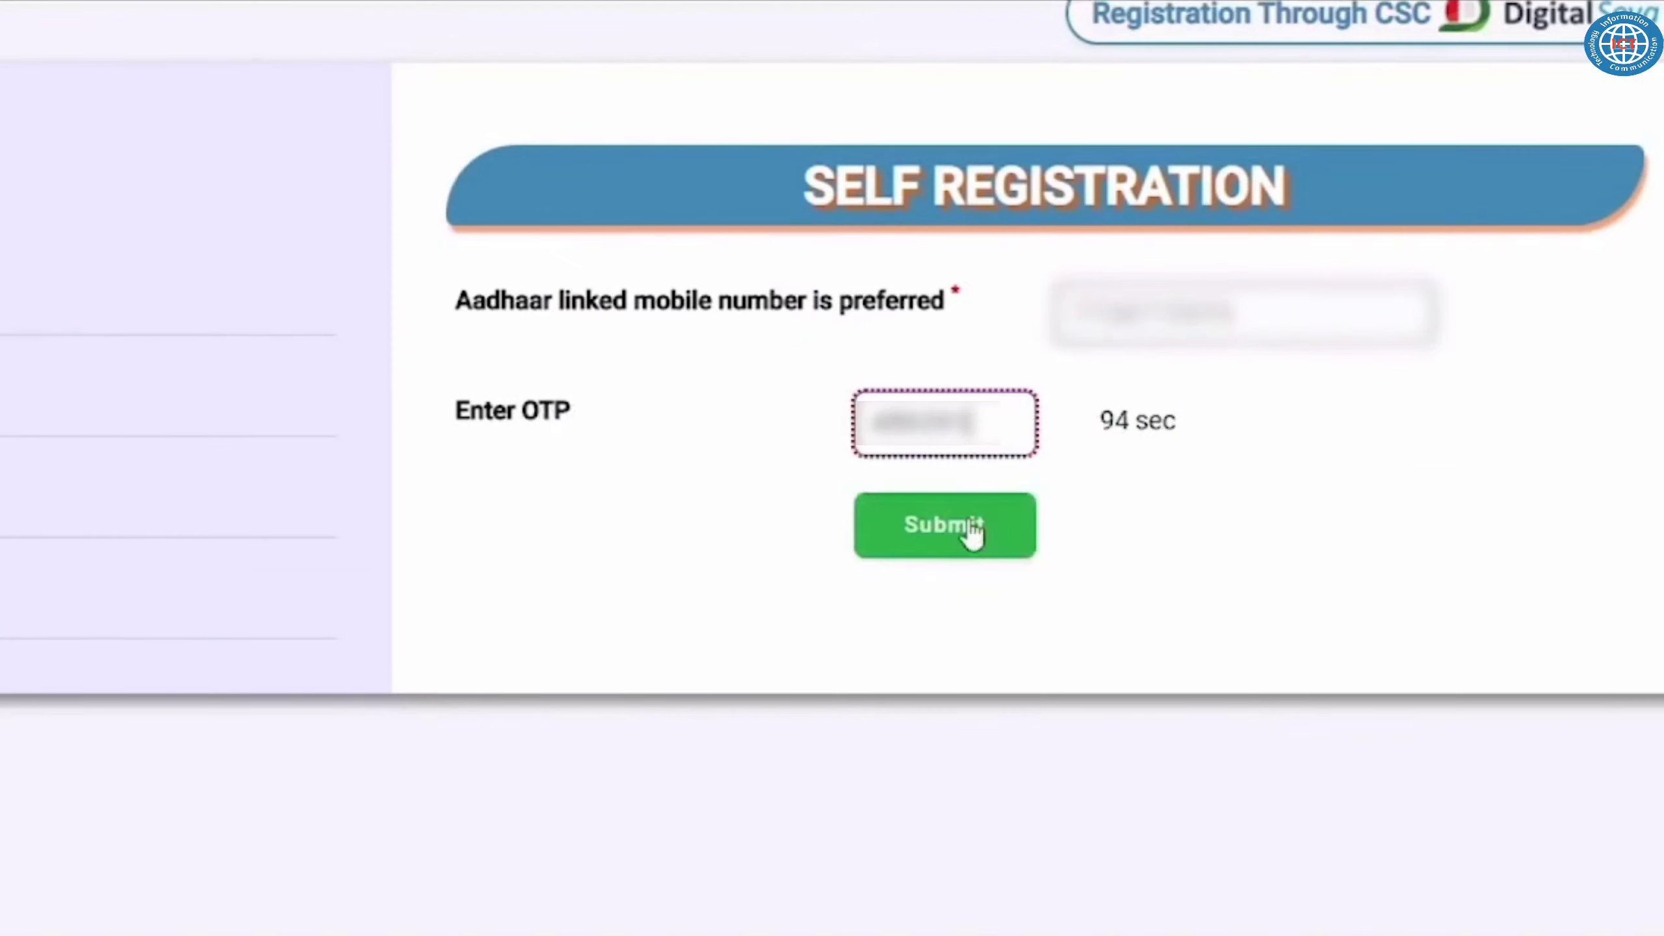
pyautogui.click(972, 532)
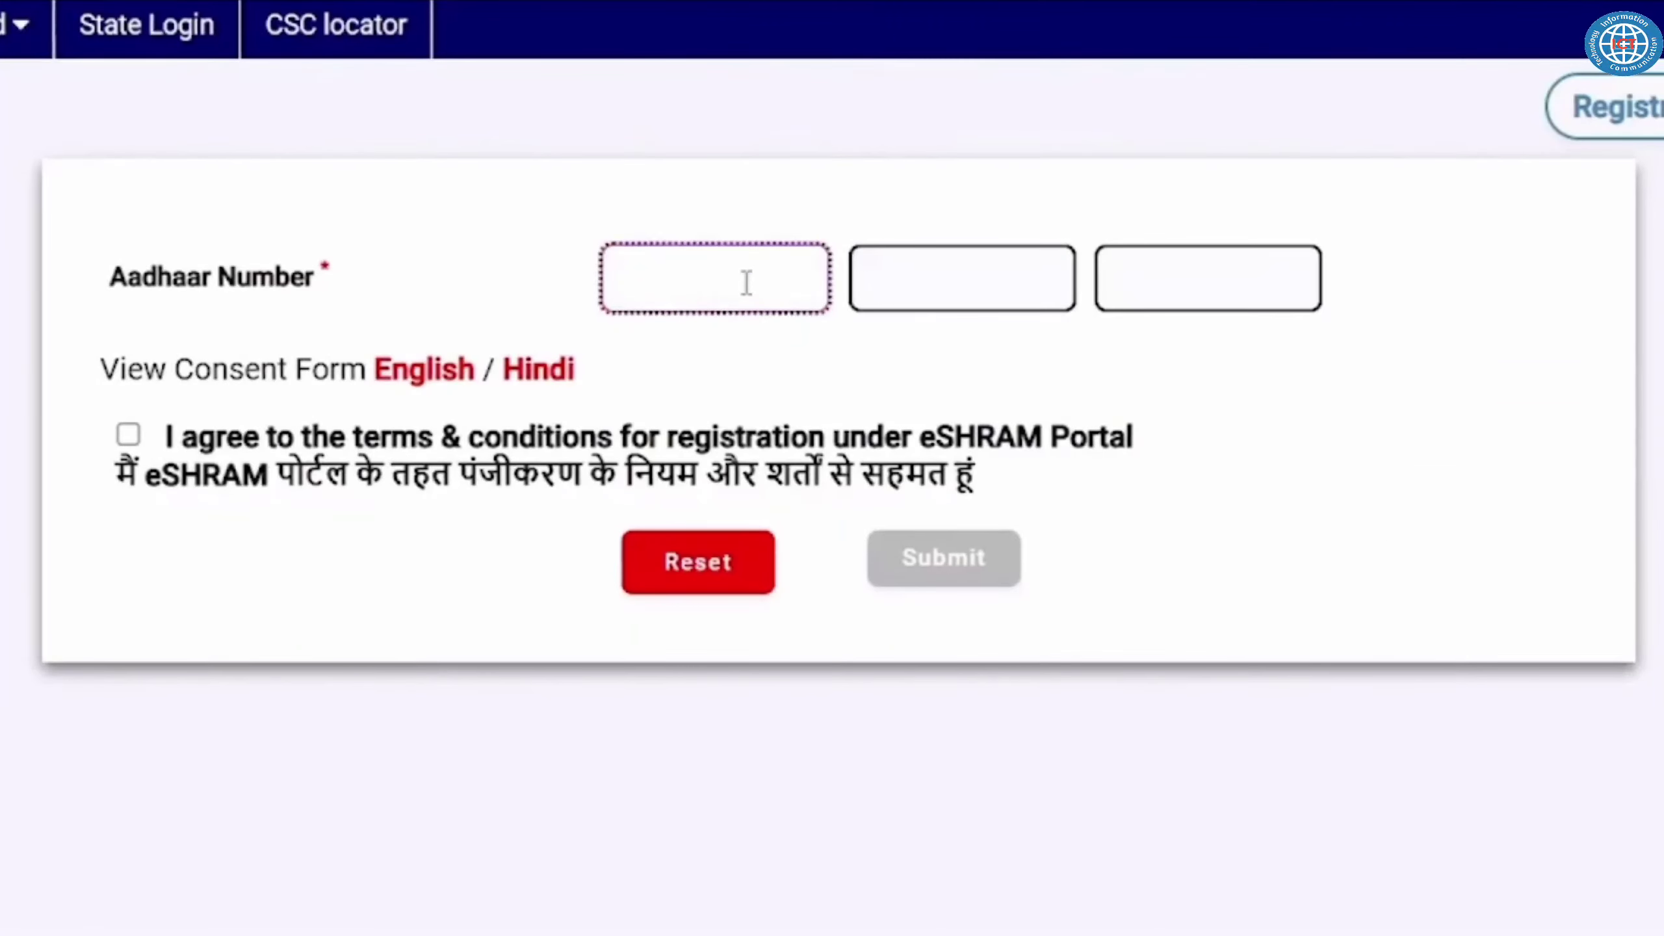
# Step: Submit the Aadhaar number with agreement to the eSHRAM terms and conditions, and validate the Aadhaar OTP
pyautogui.write('XXXXXXXXXXXX')
pyautogui.click(128, 435)
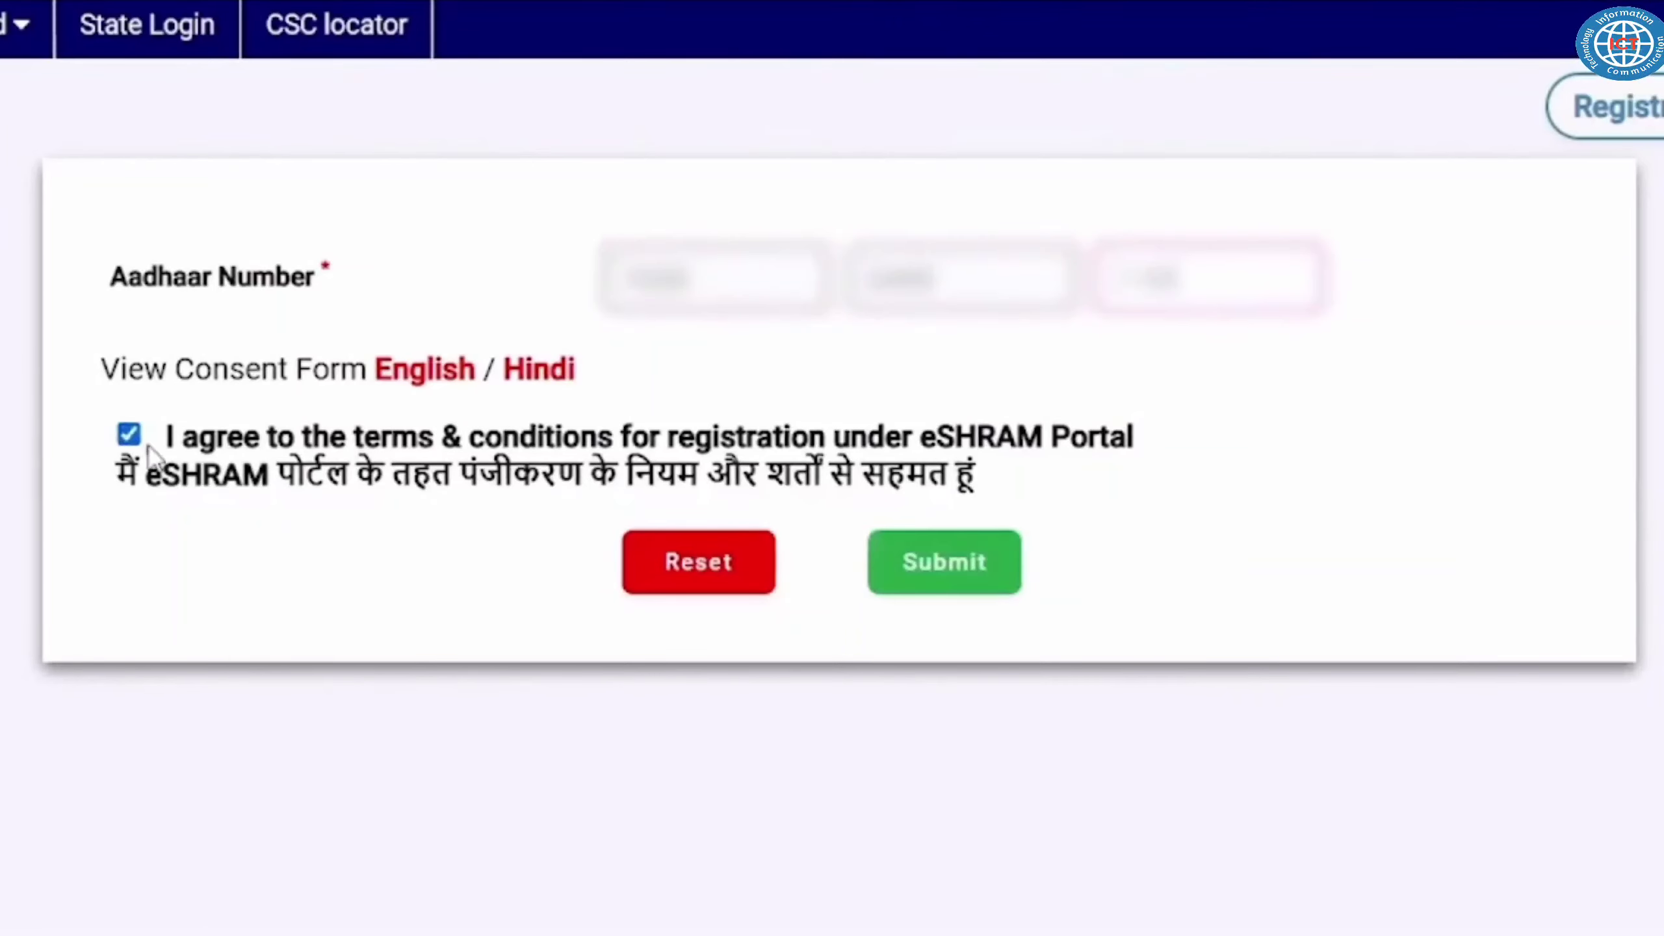
pyautogui.click(988, 582)
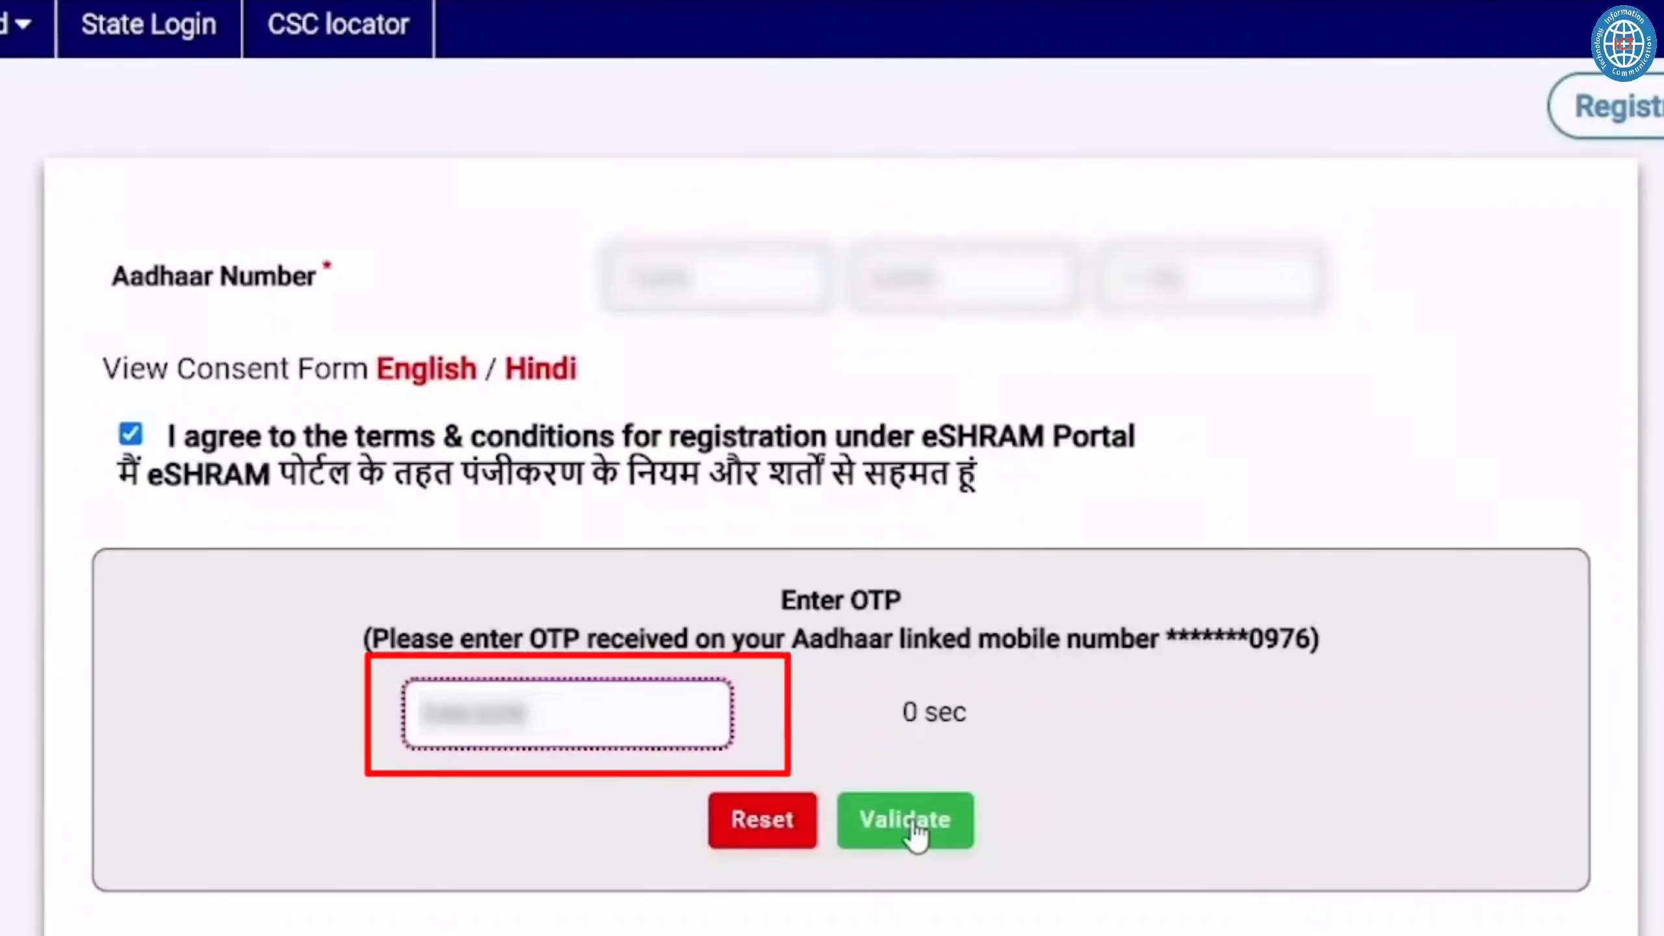
pyautogui.click(925, 834)
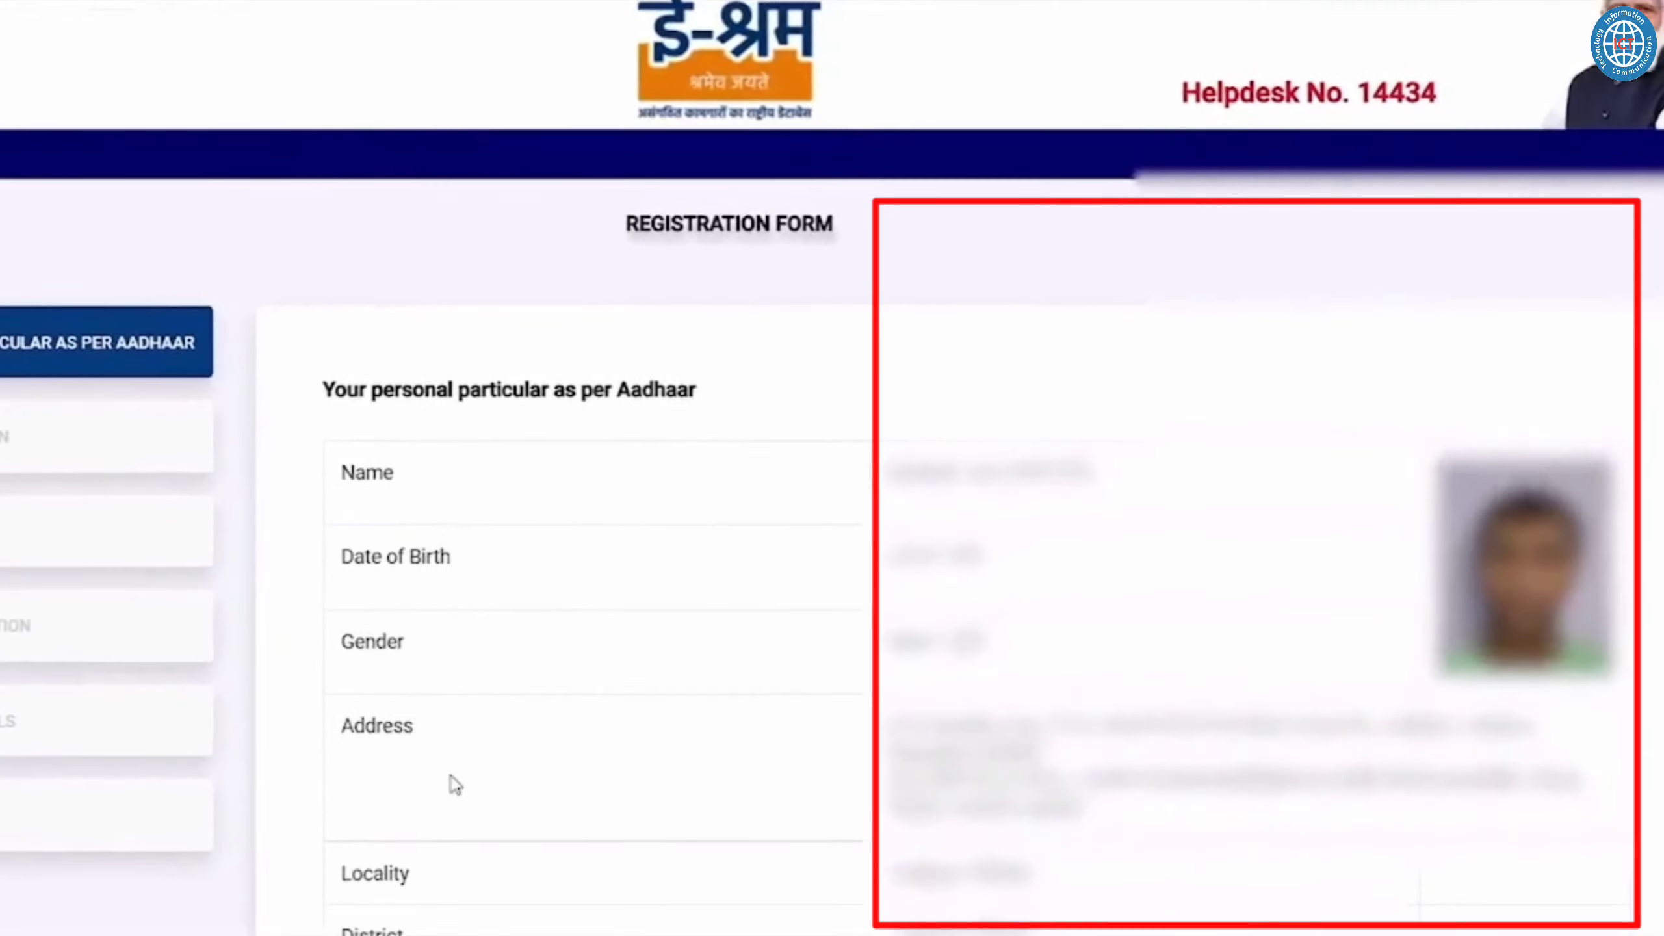
# Step: Agree that the personal particulars as per Aadhaar are correct and continue to enter other details
pyautogui.scroll(-5, 463, 803)
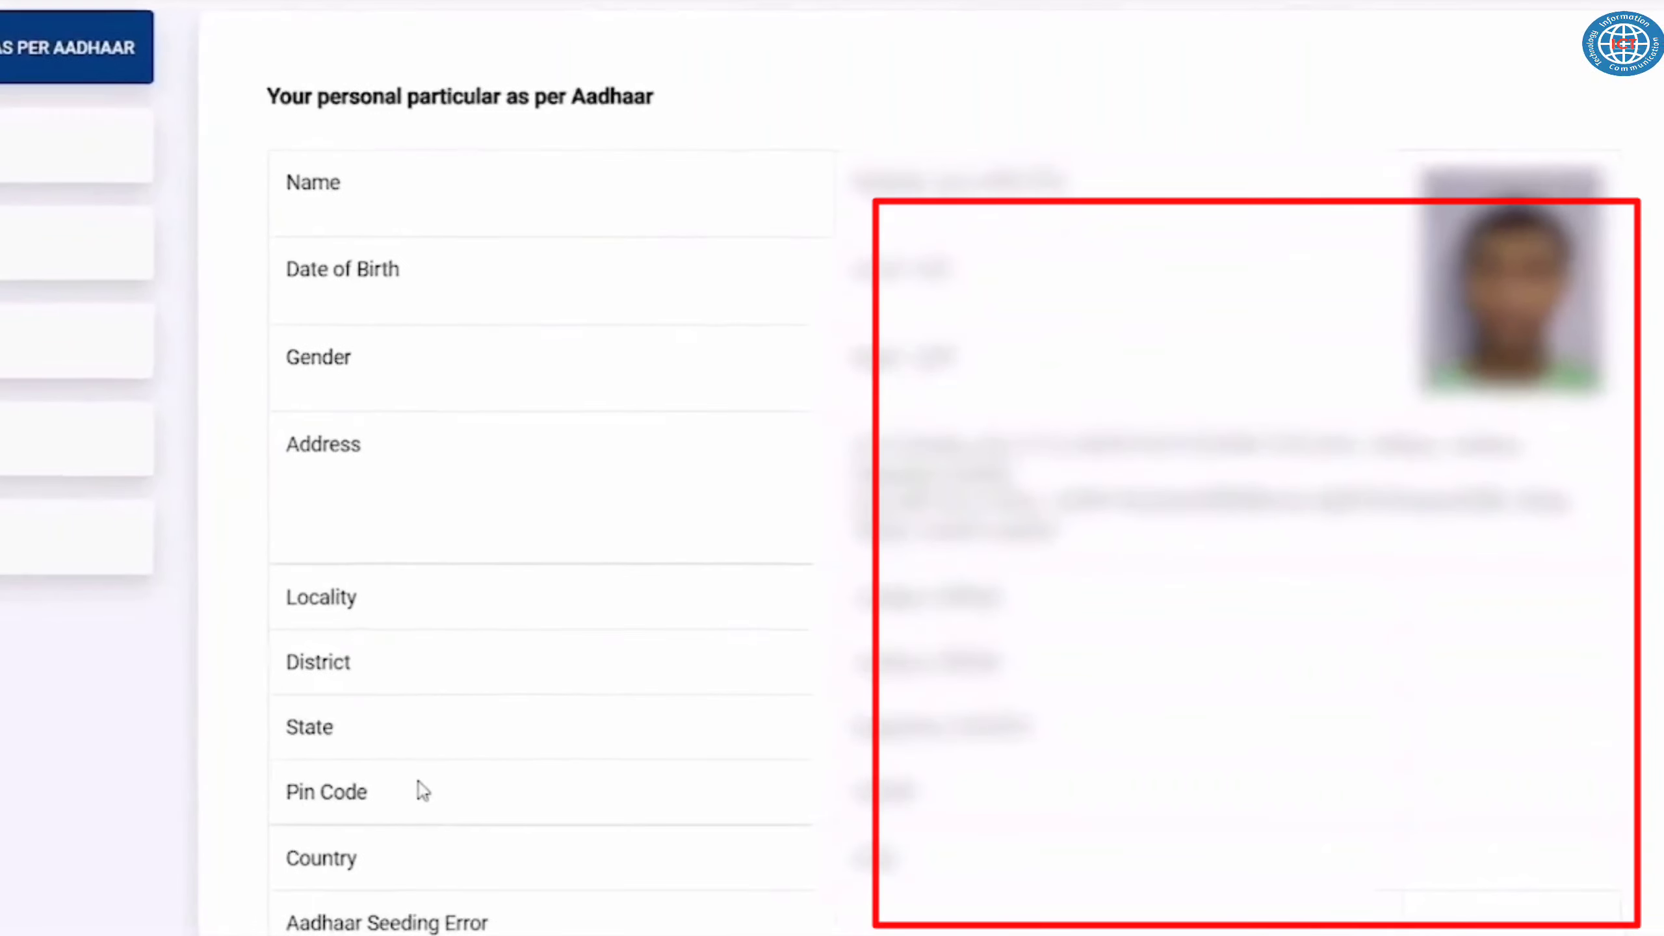
pyautogui.scroll(-3, 438, 877)
pyautogui.click(327, 914)
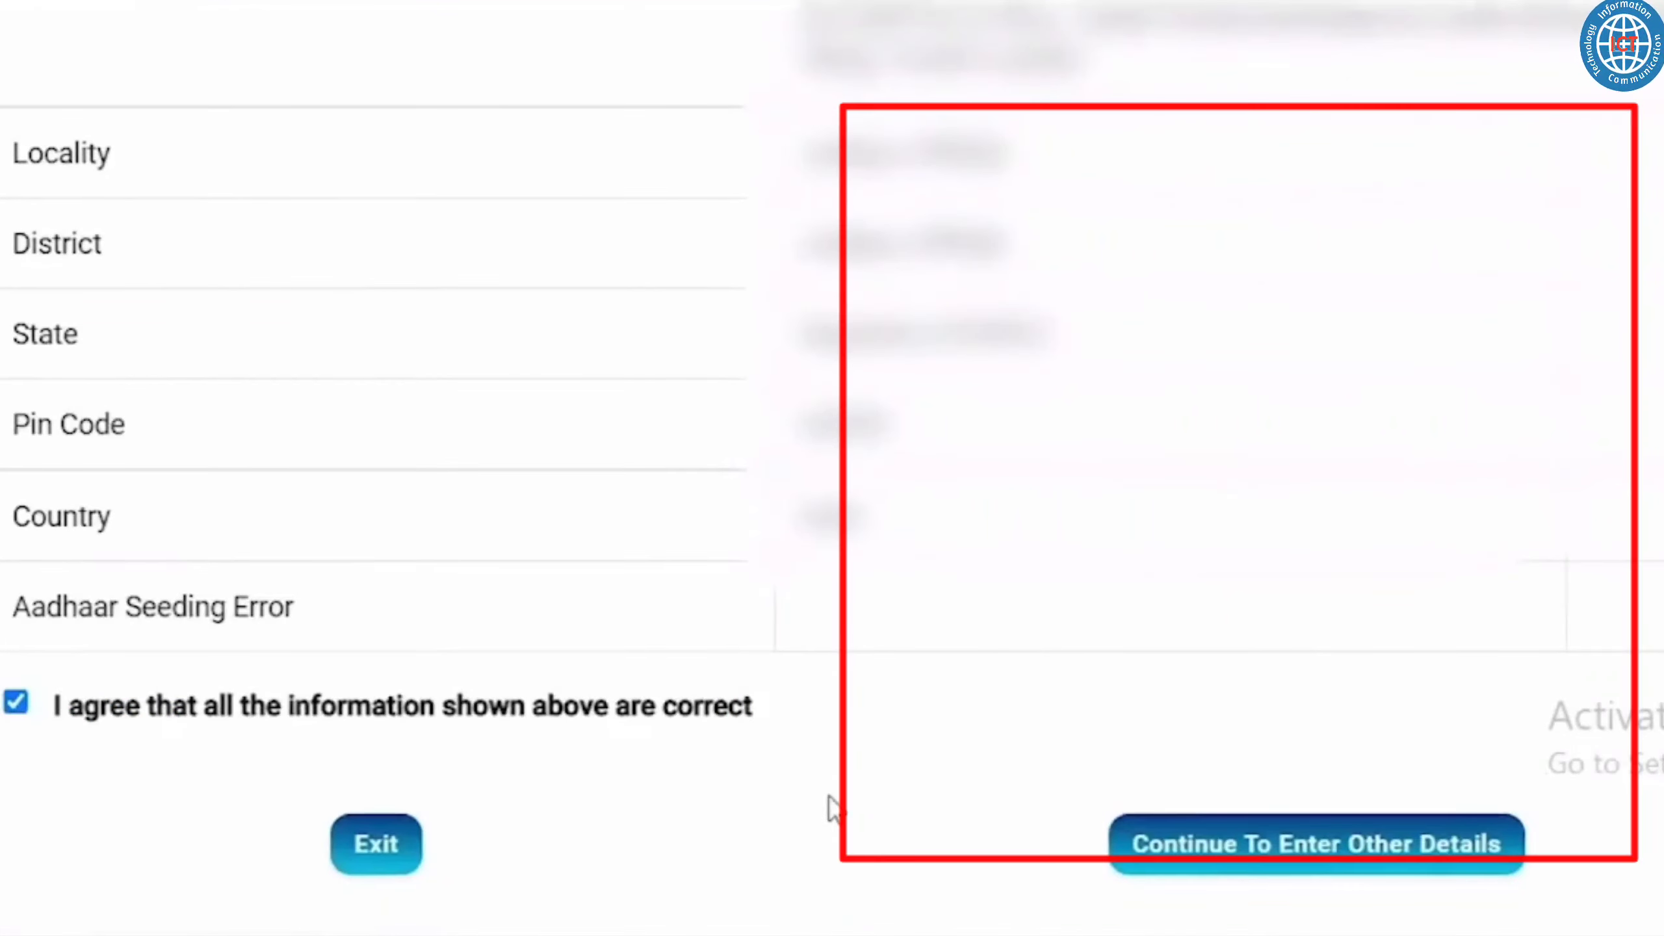
pyautogui.click(1245, 852)
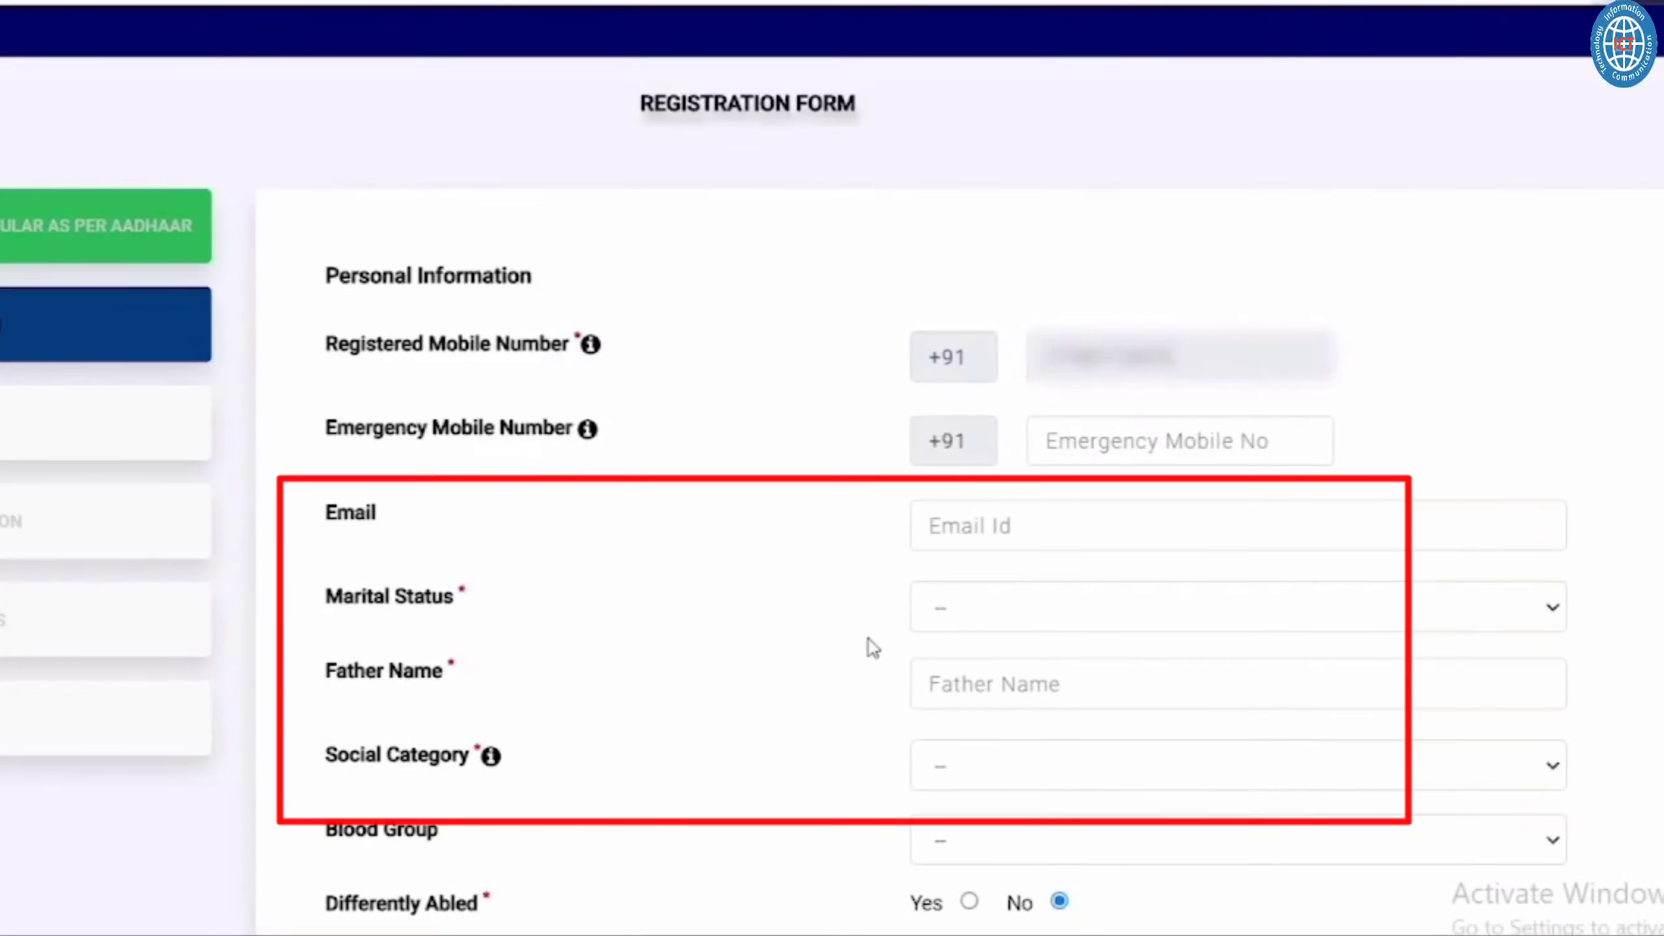
# Step: Set the marital status to Married and fill in the father's name in the personal information
pyautogui.scroll(-2, 868, 646)
pyautogui.click(997, 470)
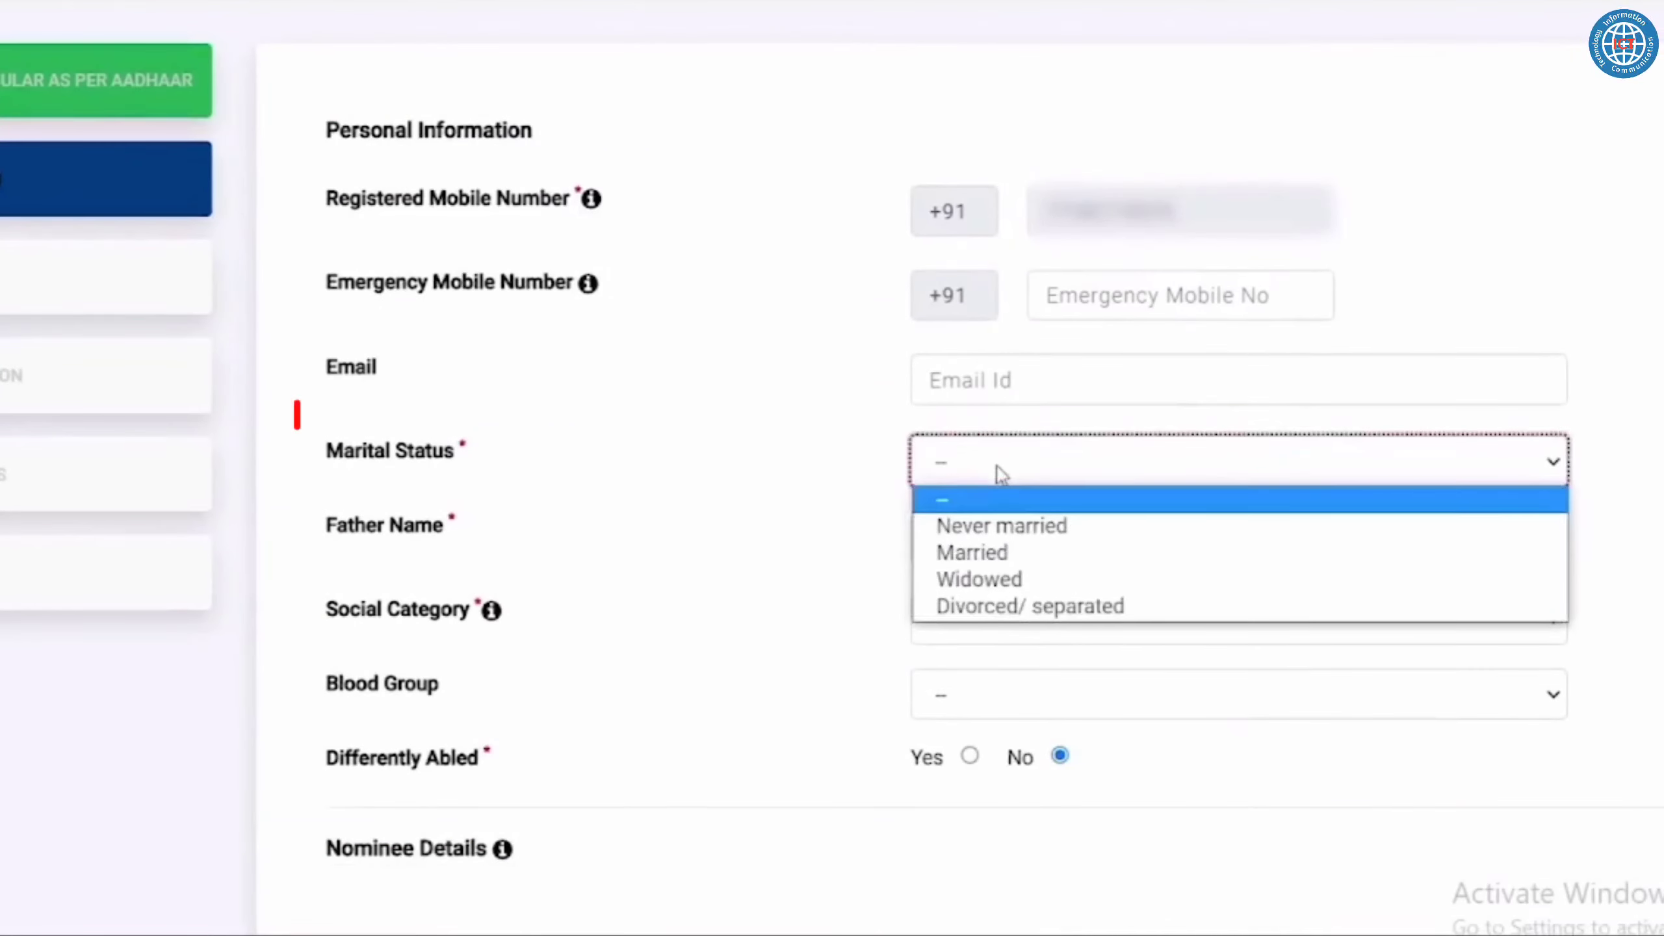
pyautogui.click(1027, 554)
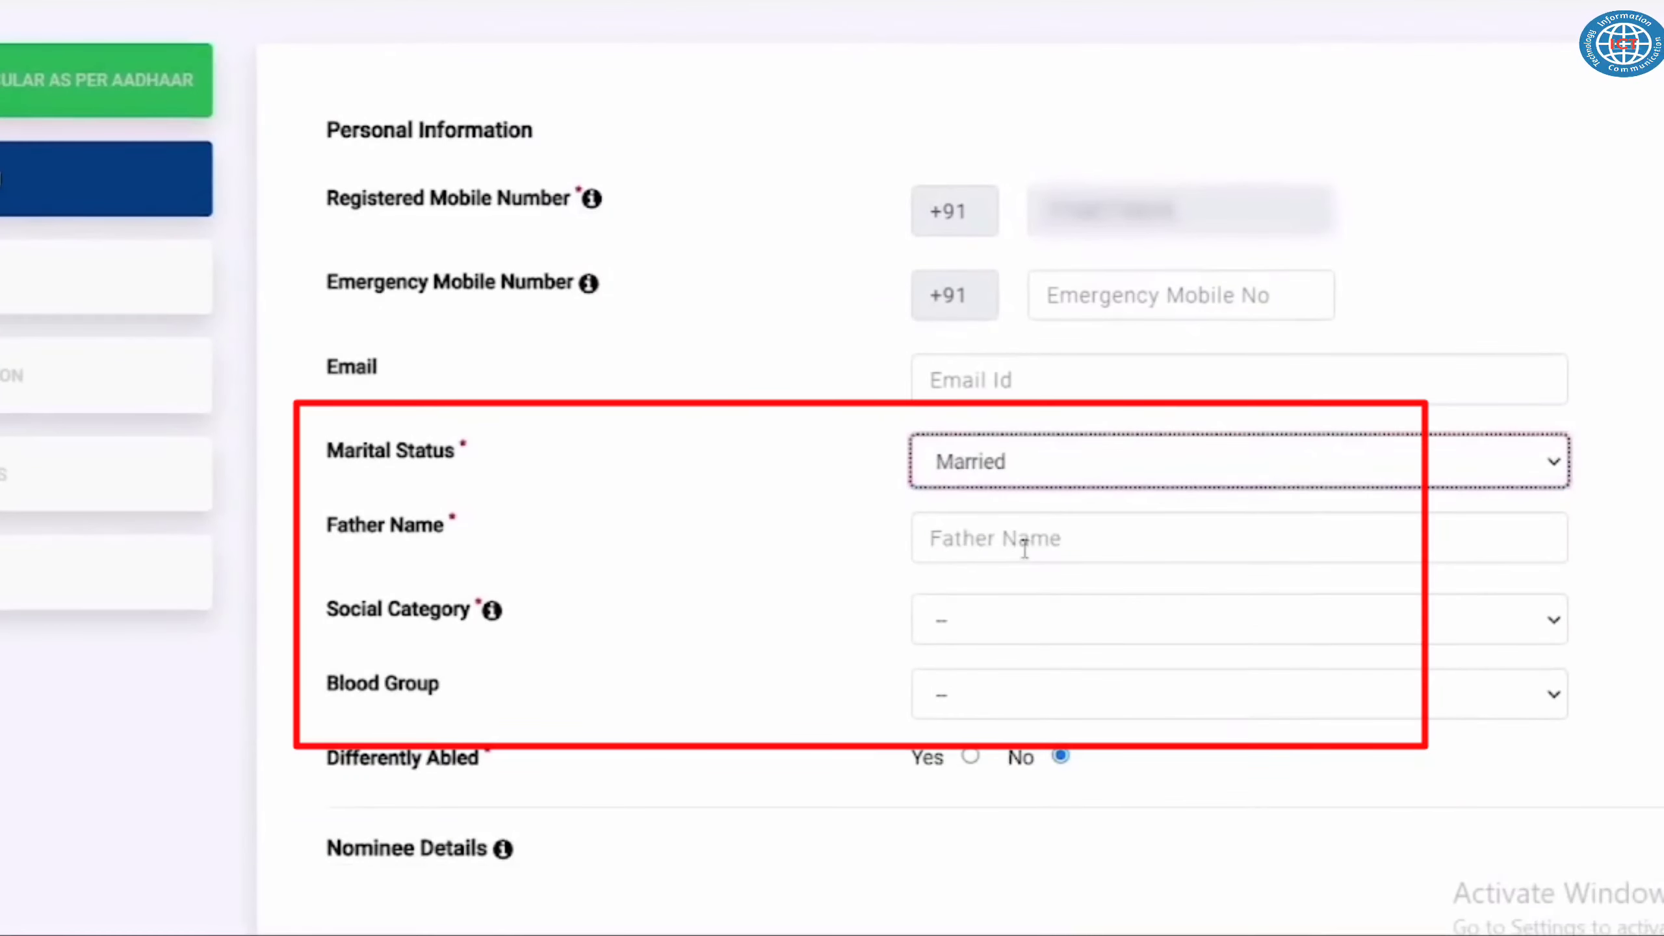
pyautogui.click(1023, 549)
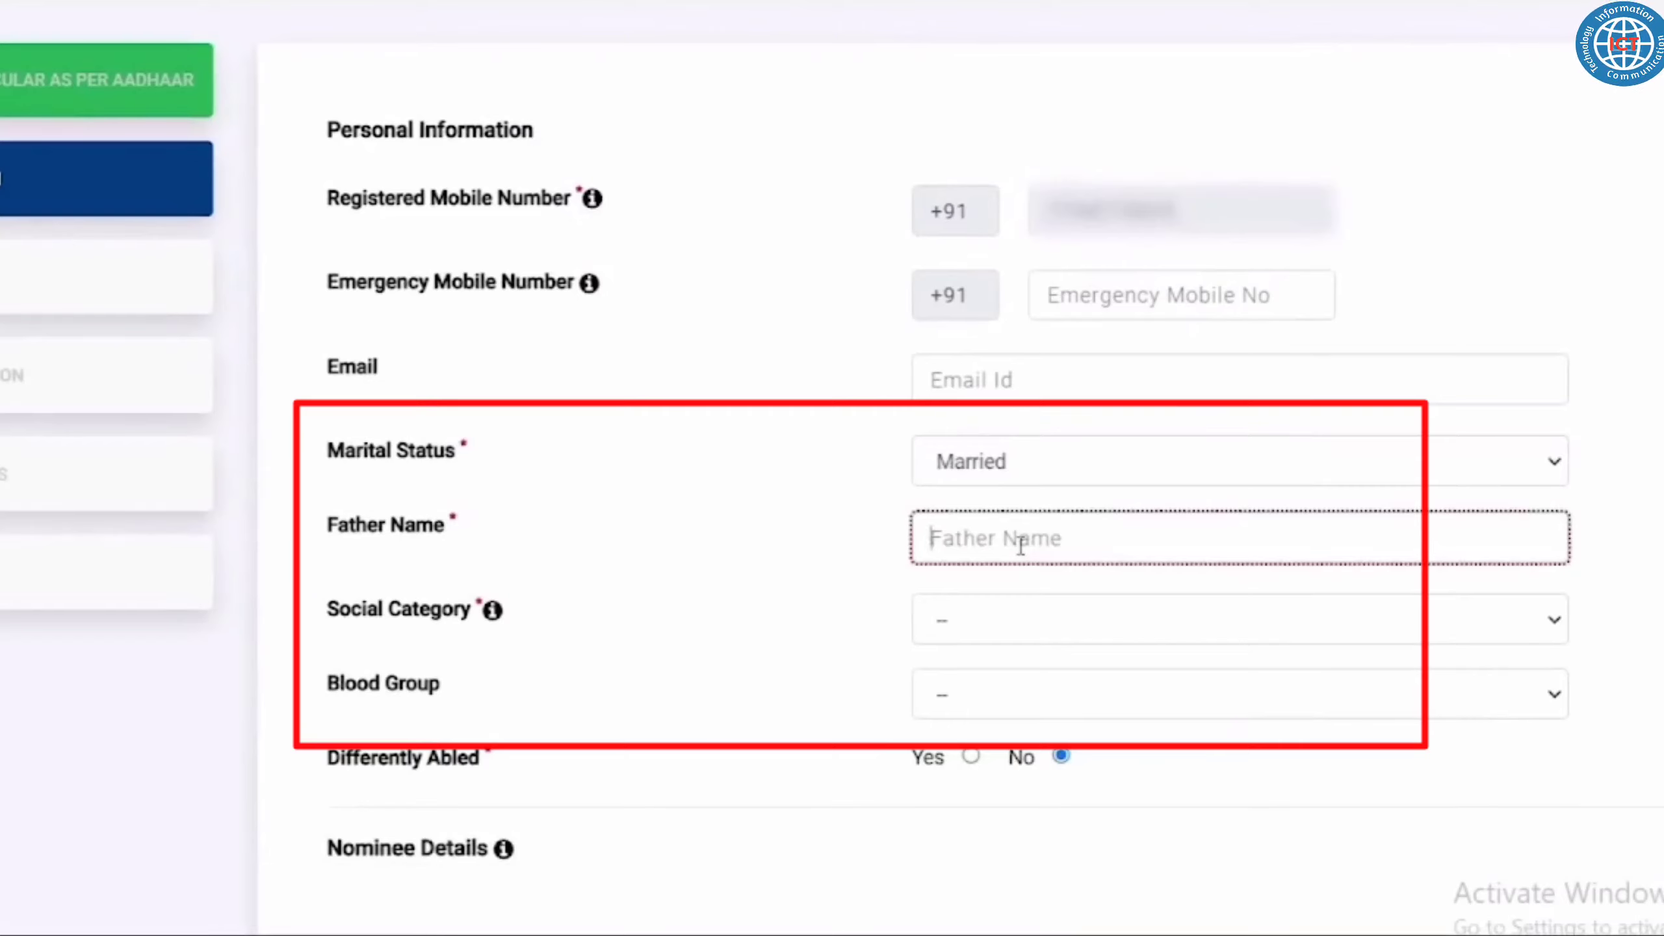
pyautogui.hotkey('ctrl', 'v')
# Step: Set the social category to General and the blood group to B+
pyautogui.click(1121, 620)
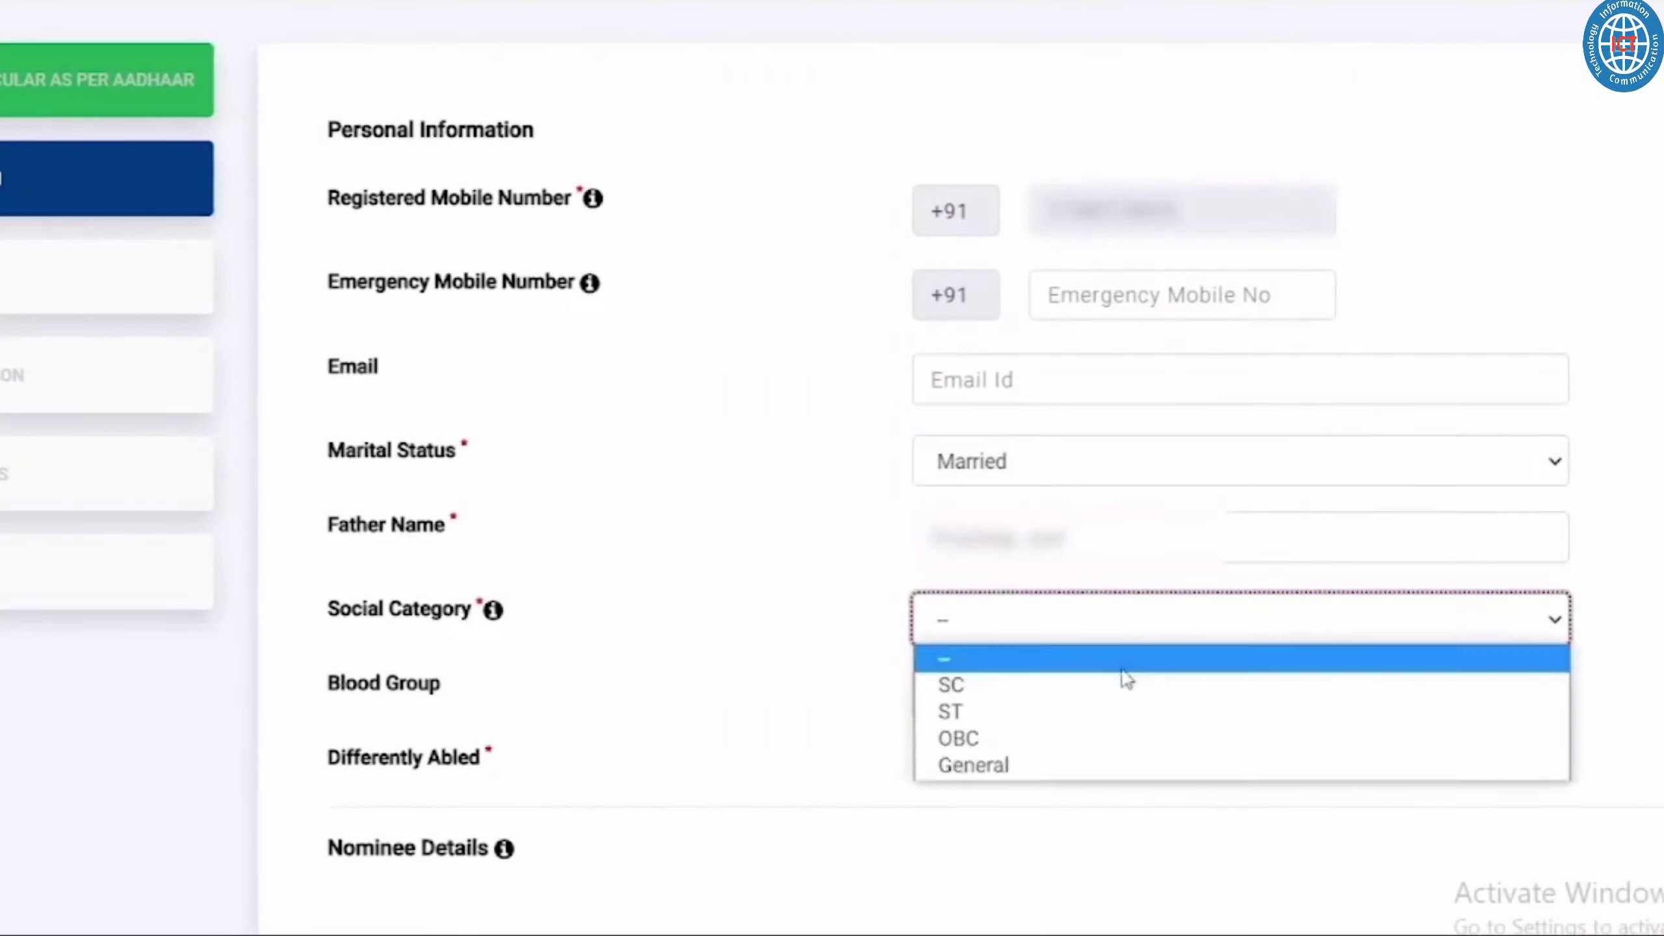
pyautogui.press('g')
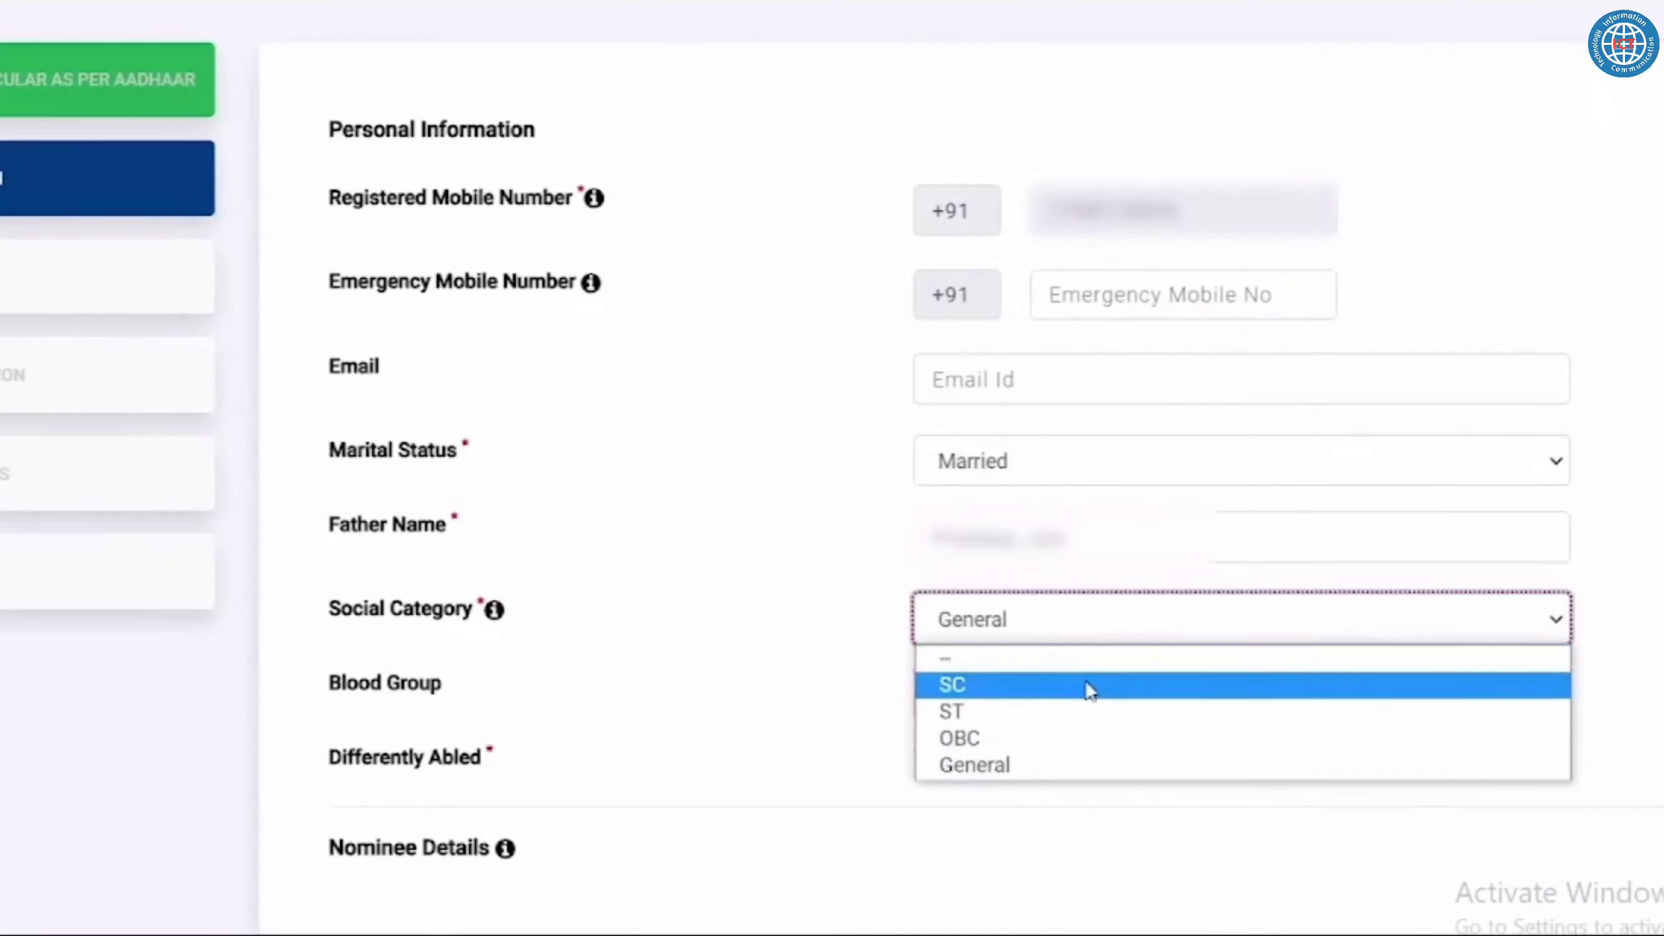
pyautogui.click(1093, 757)
pyautogui.click(1046, 700)
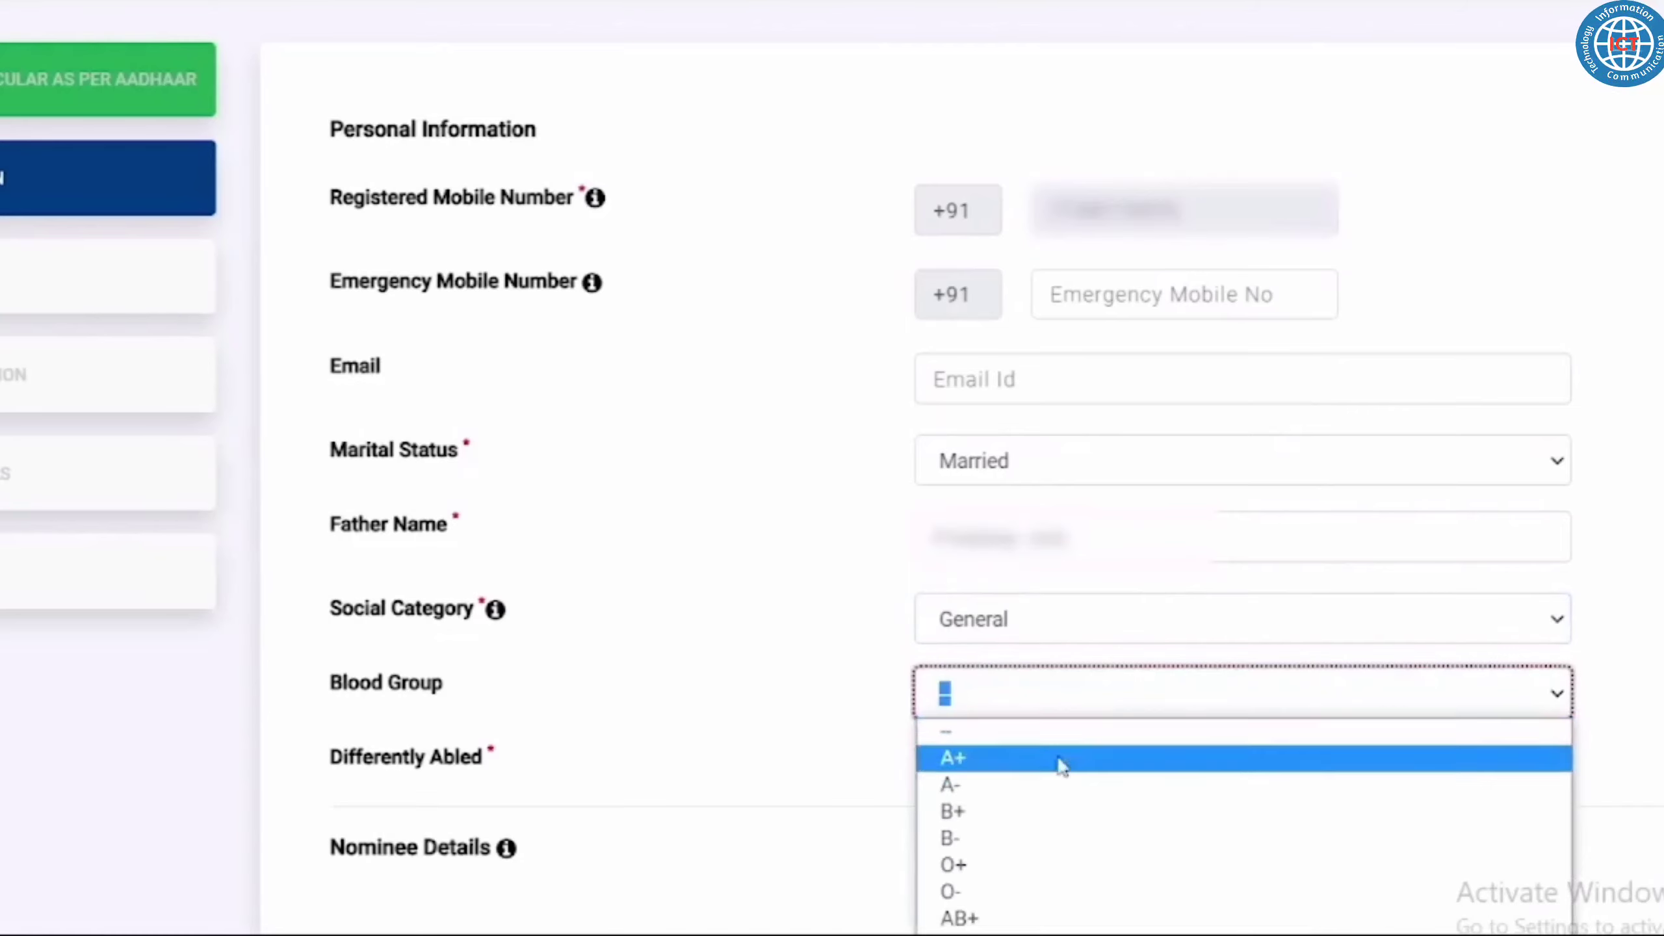
pyautogui.click(1064, 811)
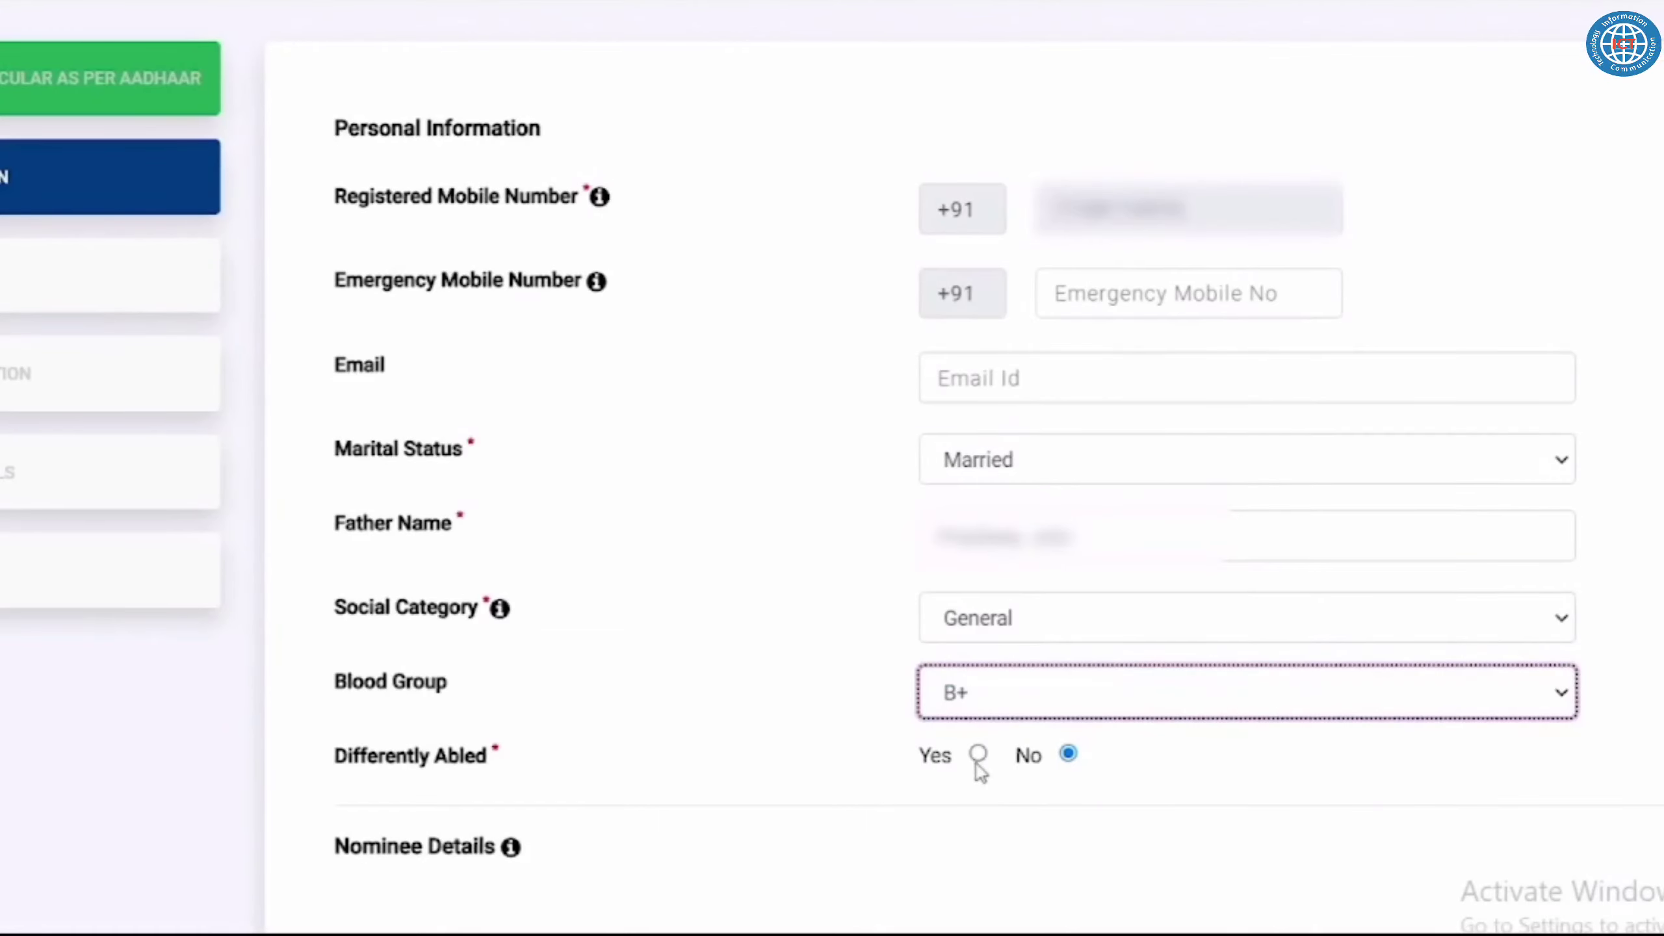
# Step: Complete the nominee's name, date of birth, gender Female and relationship Wife, and save the personal information
pyautogui.press('Tab')
pyautogui.press('Tab')
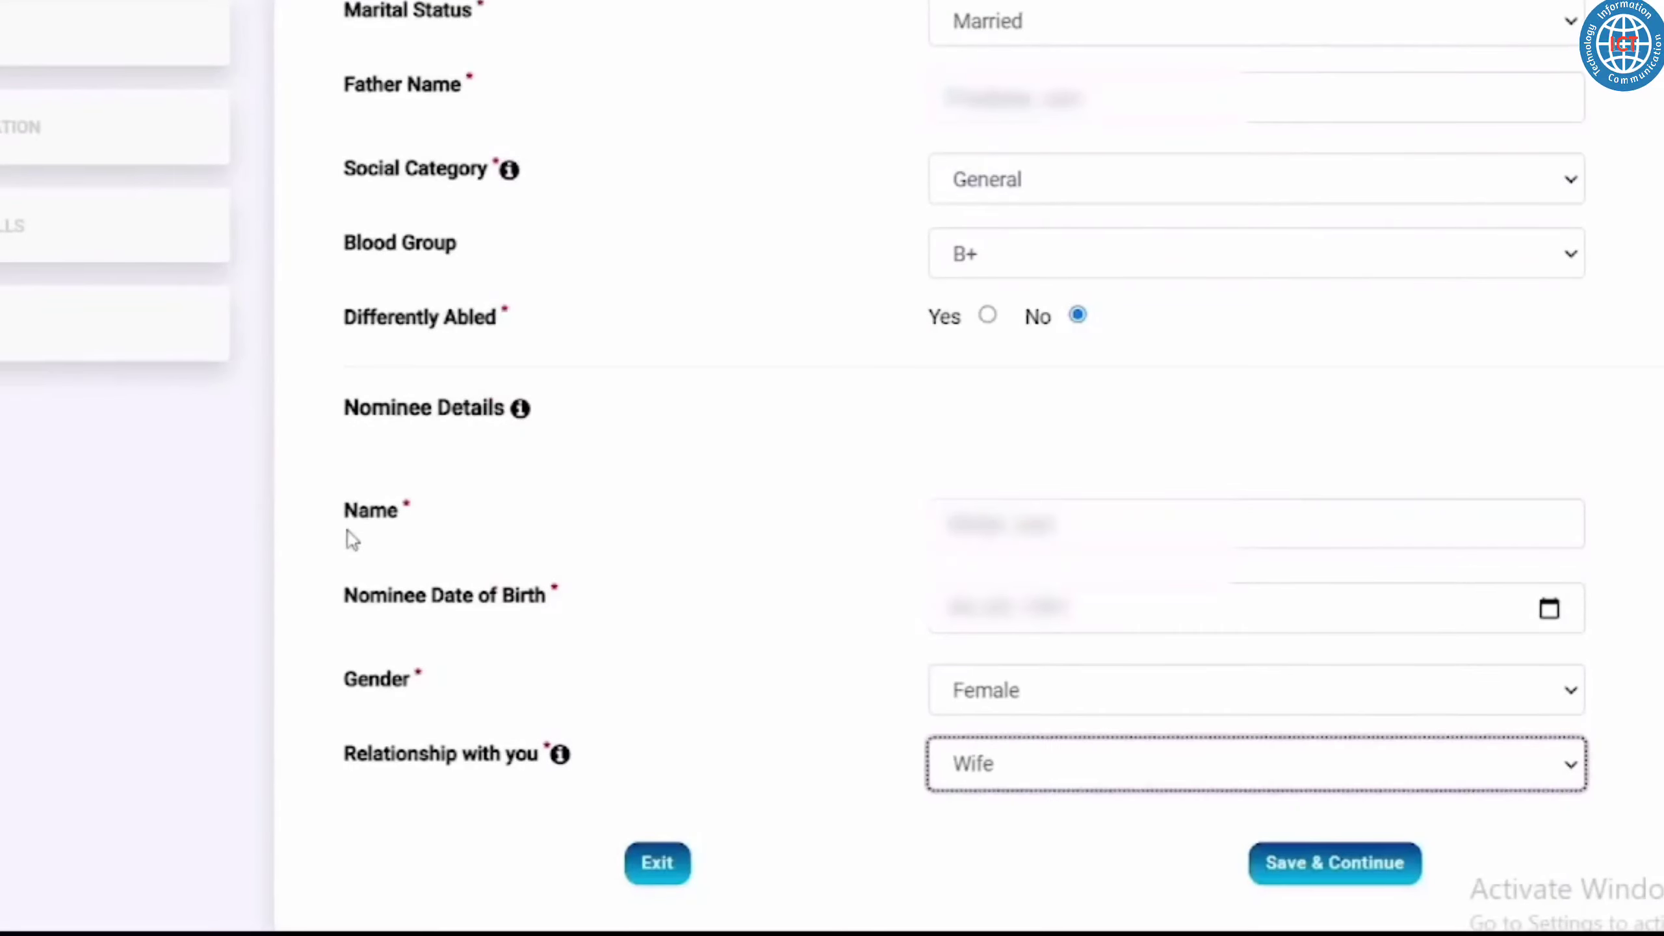
pyautogui.click(1097, 702)
pyautogui.click(614, 799)
pyautogui.click(1058, 786)
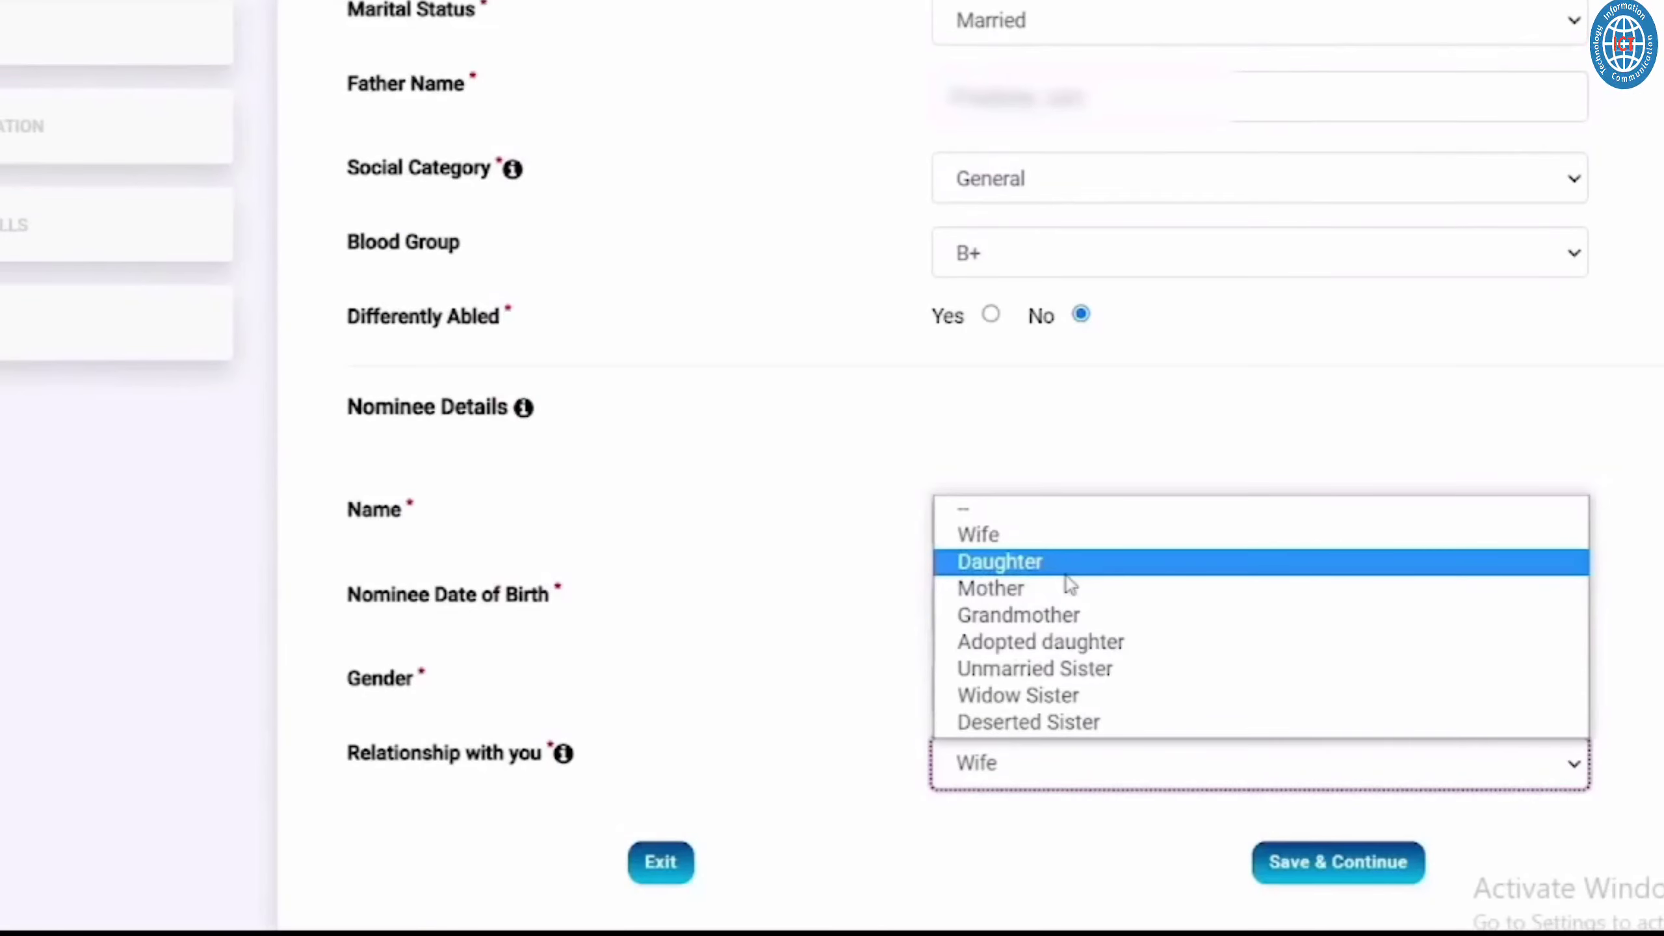
pyautogui.click(1310, 865)
pyautogui.click(1311, 865)
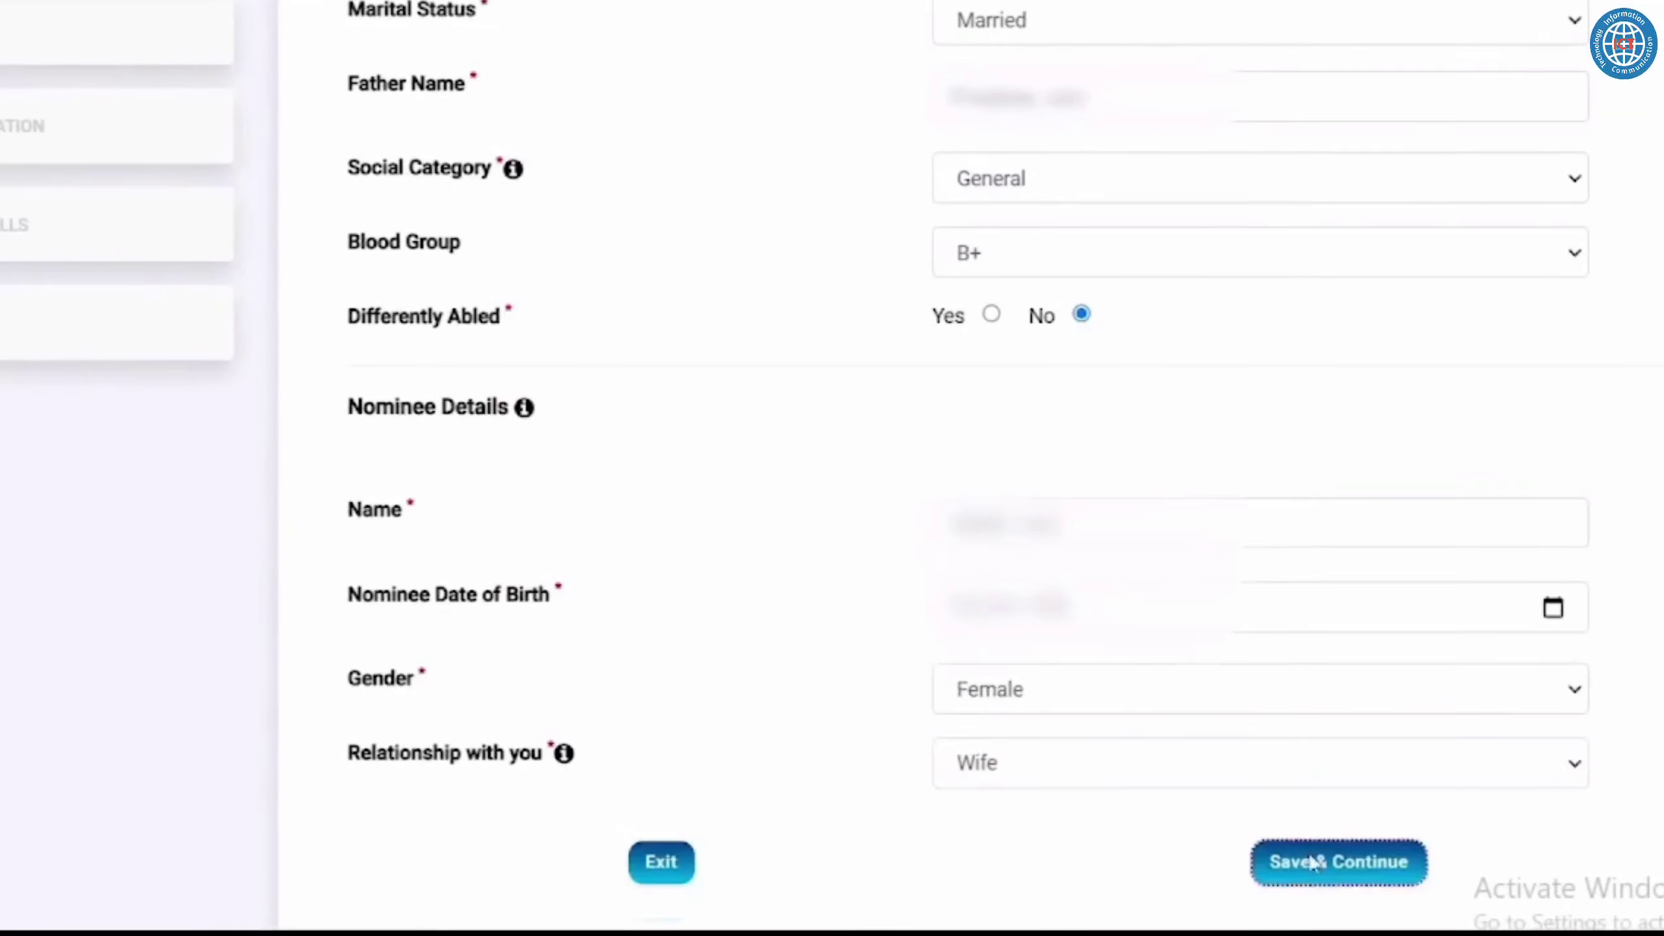
# Step: Set the home / native state to Rajasthan in the residential details
pyautogui.click(1077, 354)
pyautogui.click(1069, 669)
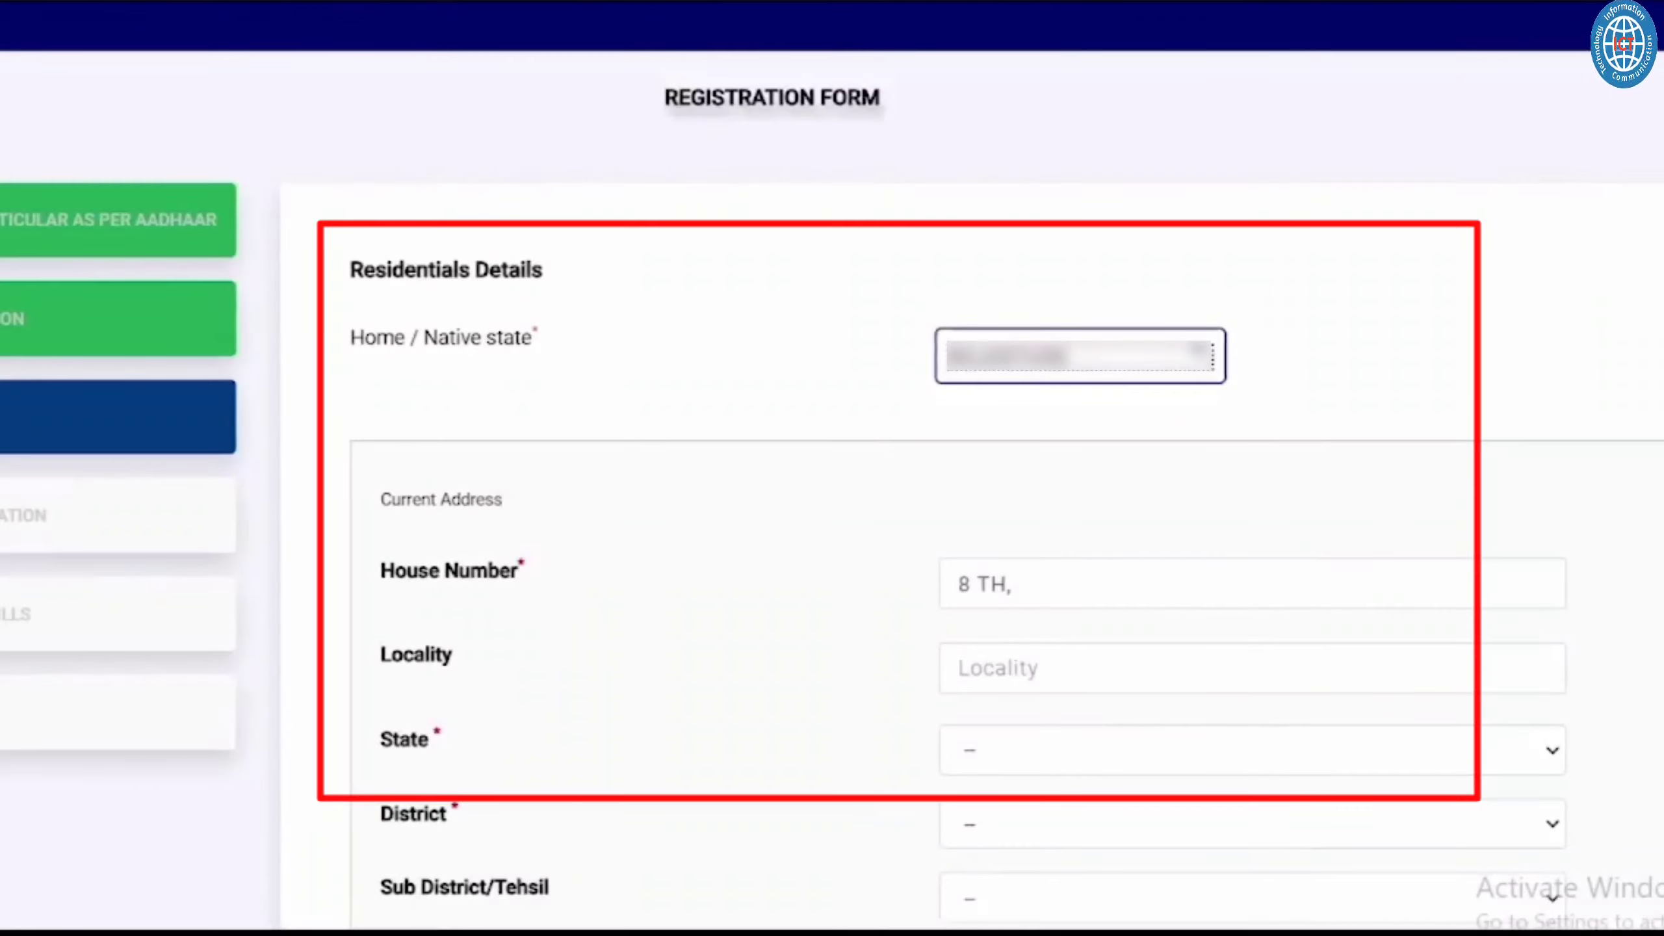
pyautogui.click(758, 398)
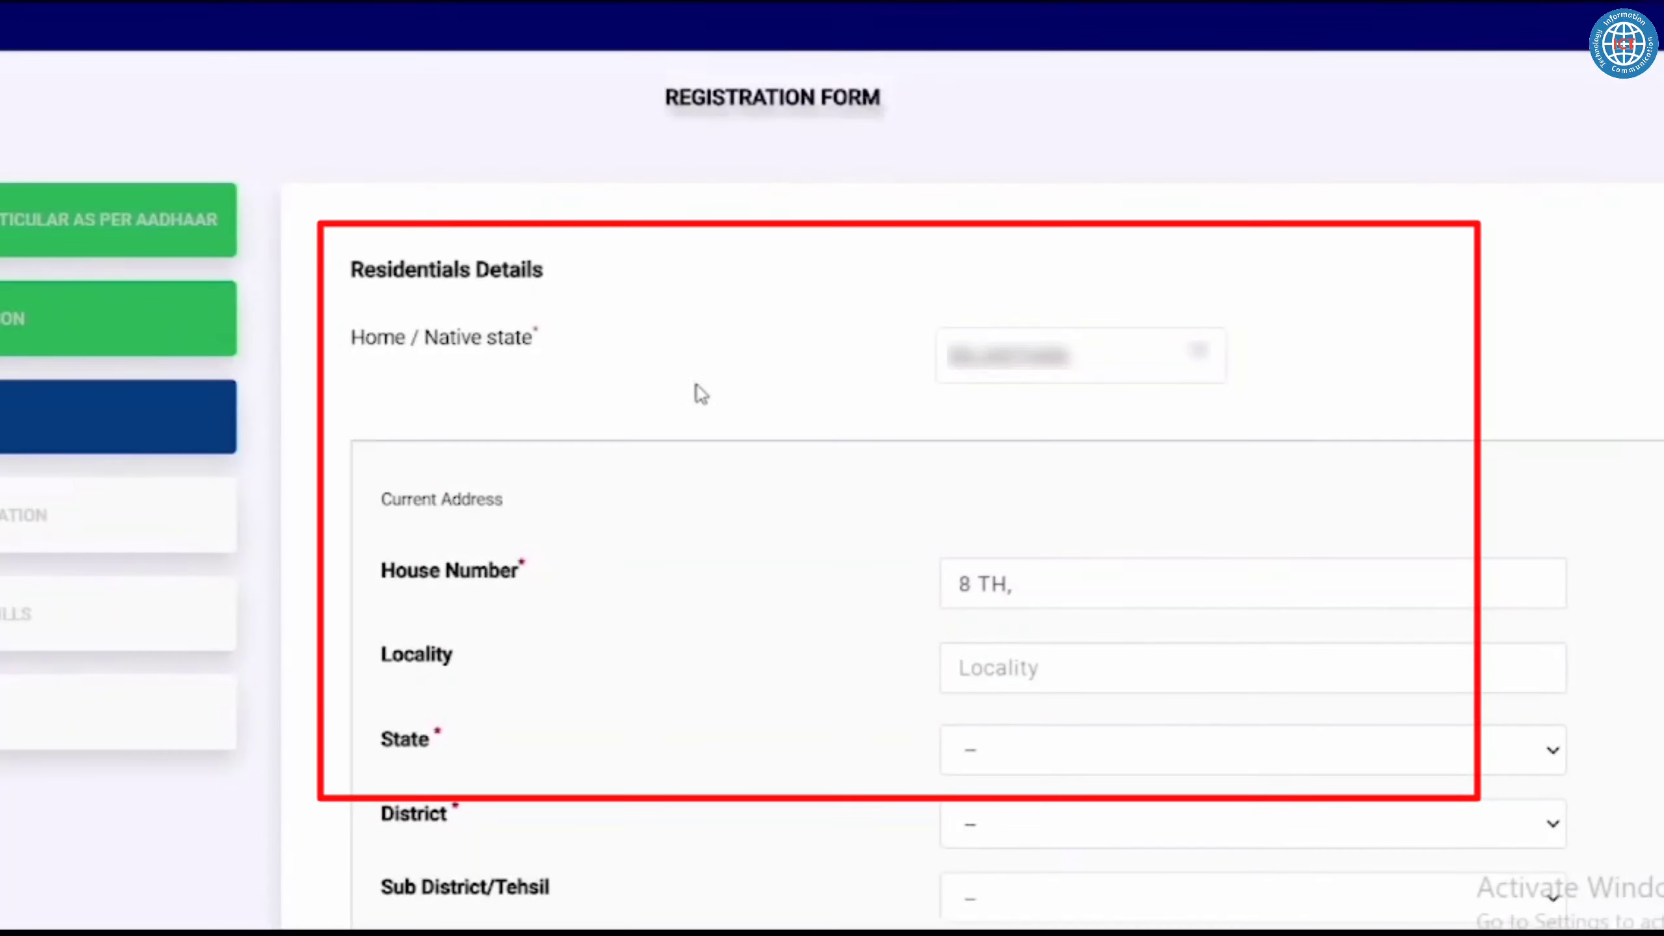
# Step: Select the worker's state, district and sub-district/tehsil for the current address
pyautogui.scroll(-3, 888, 508)
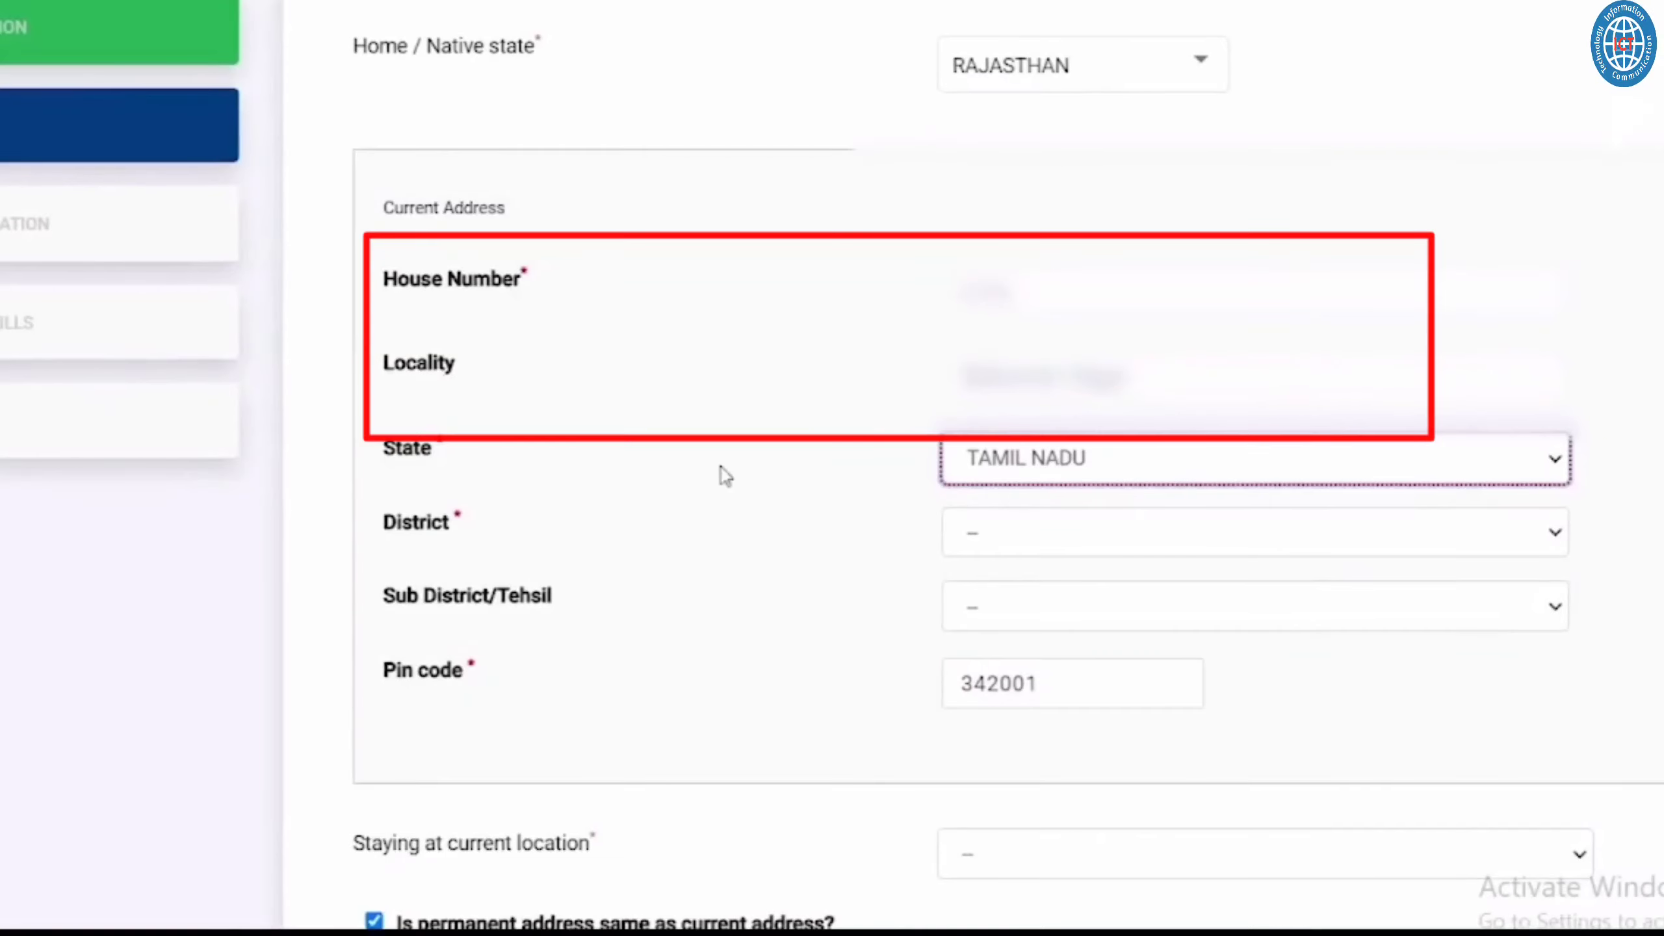
pyautogui.press('r')
pyautogui.click(1113, 540)
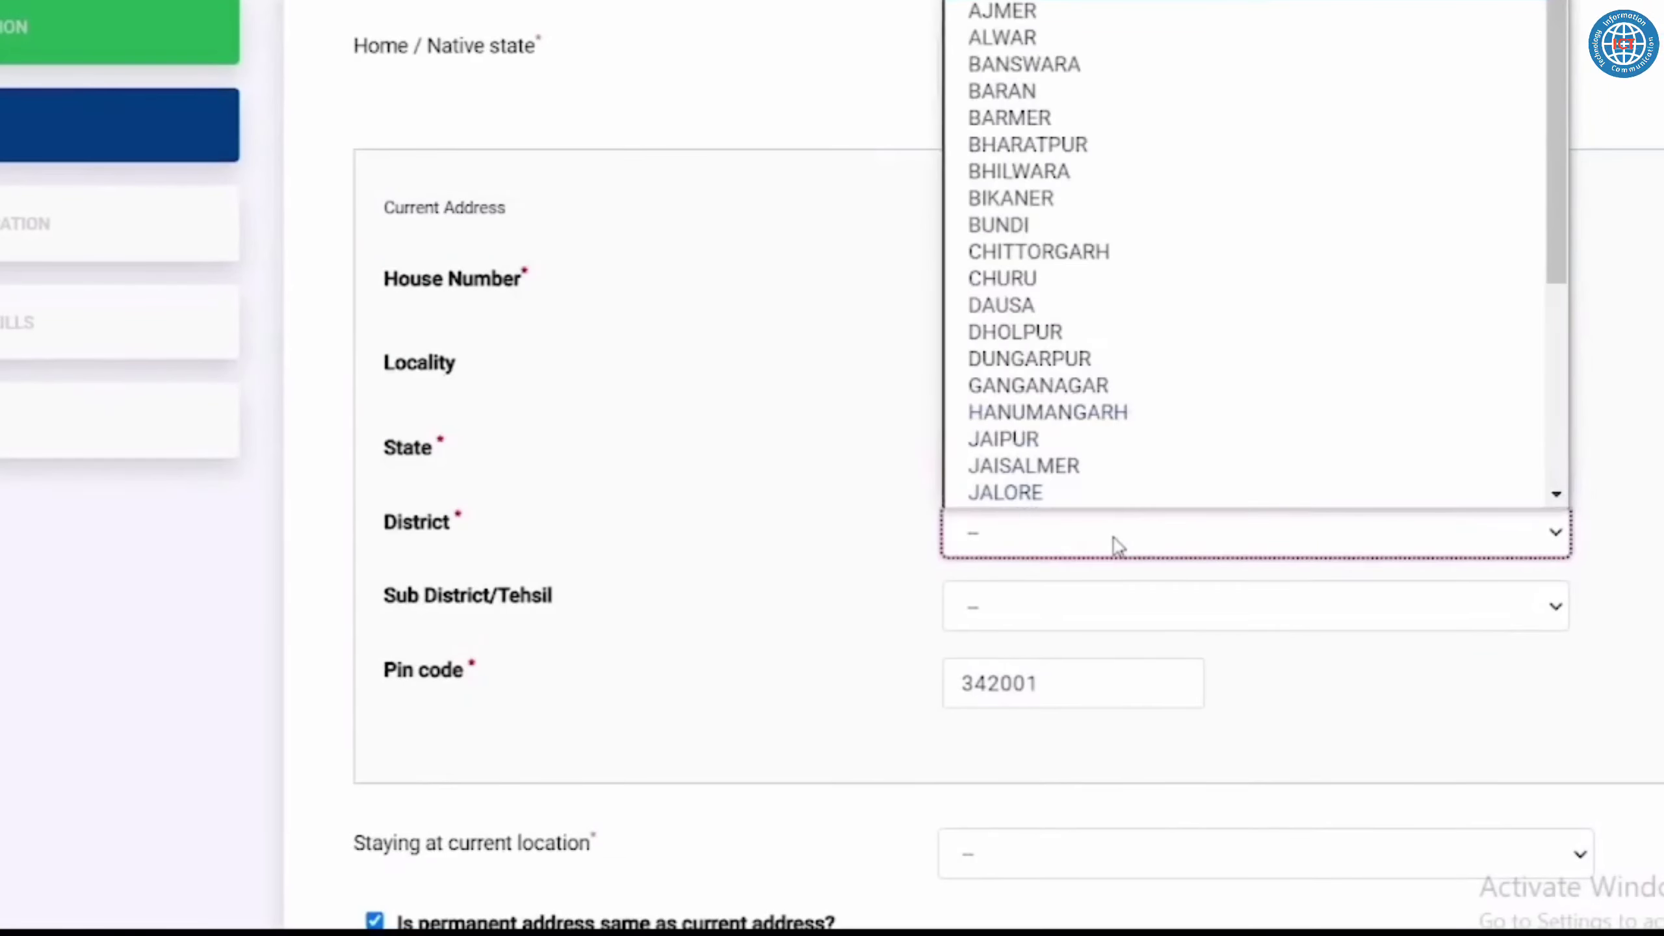
pyautogui.press('j')
pyautogui.press('o')
pyautogui.press('Return')
pyautogui.click(1114, 605)
pyautogui.click(1113, 353)
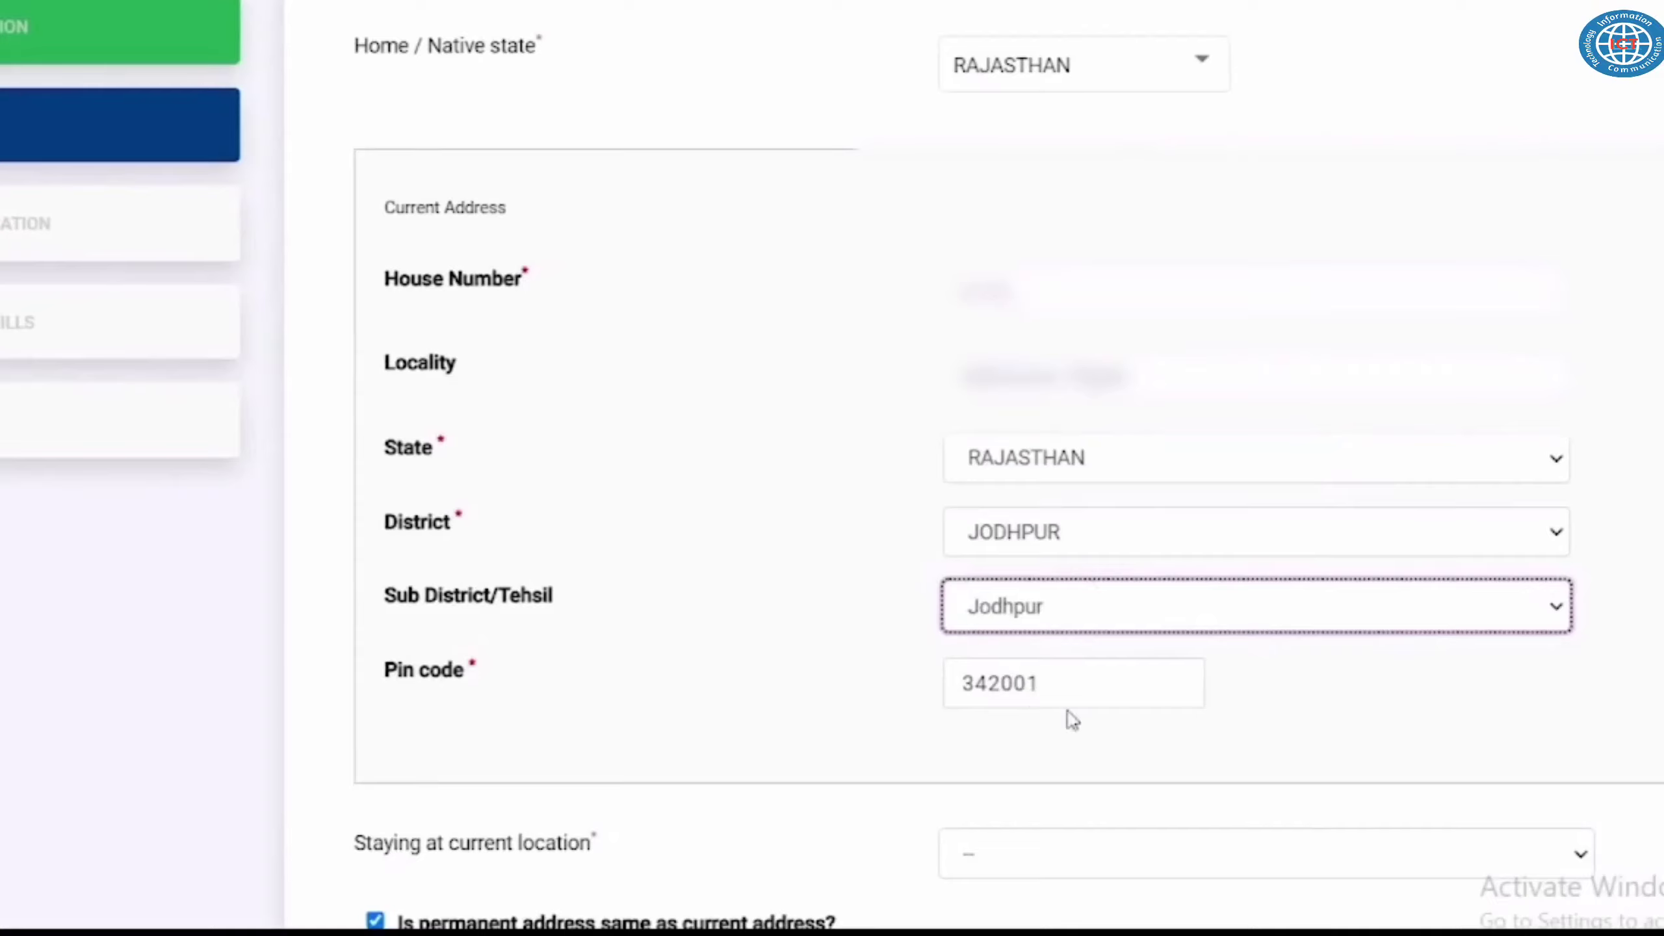
# Step: Set the duration of staying at the current location to More than 25 years
pyautogui.scroll(-2, 1025, 719)
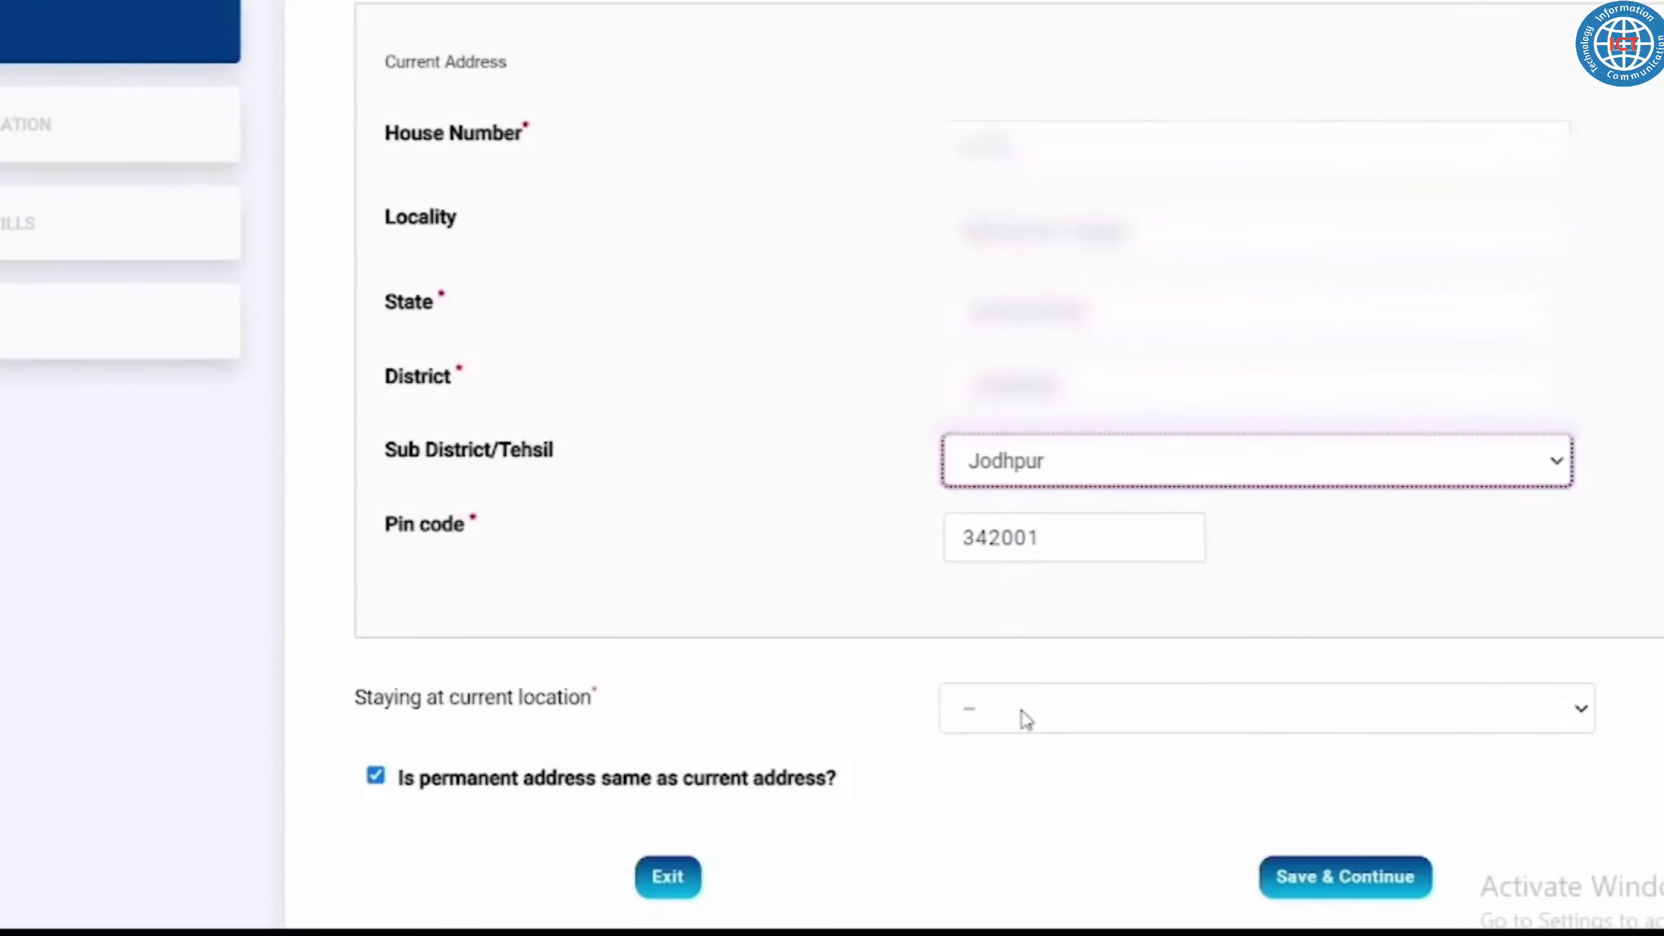
pyautogui.click(1019, 721)
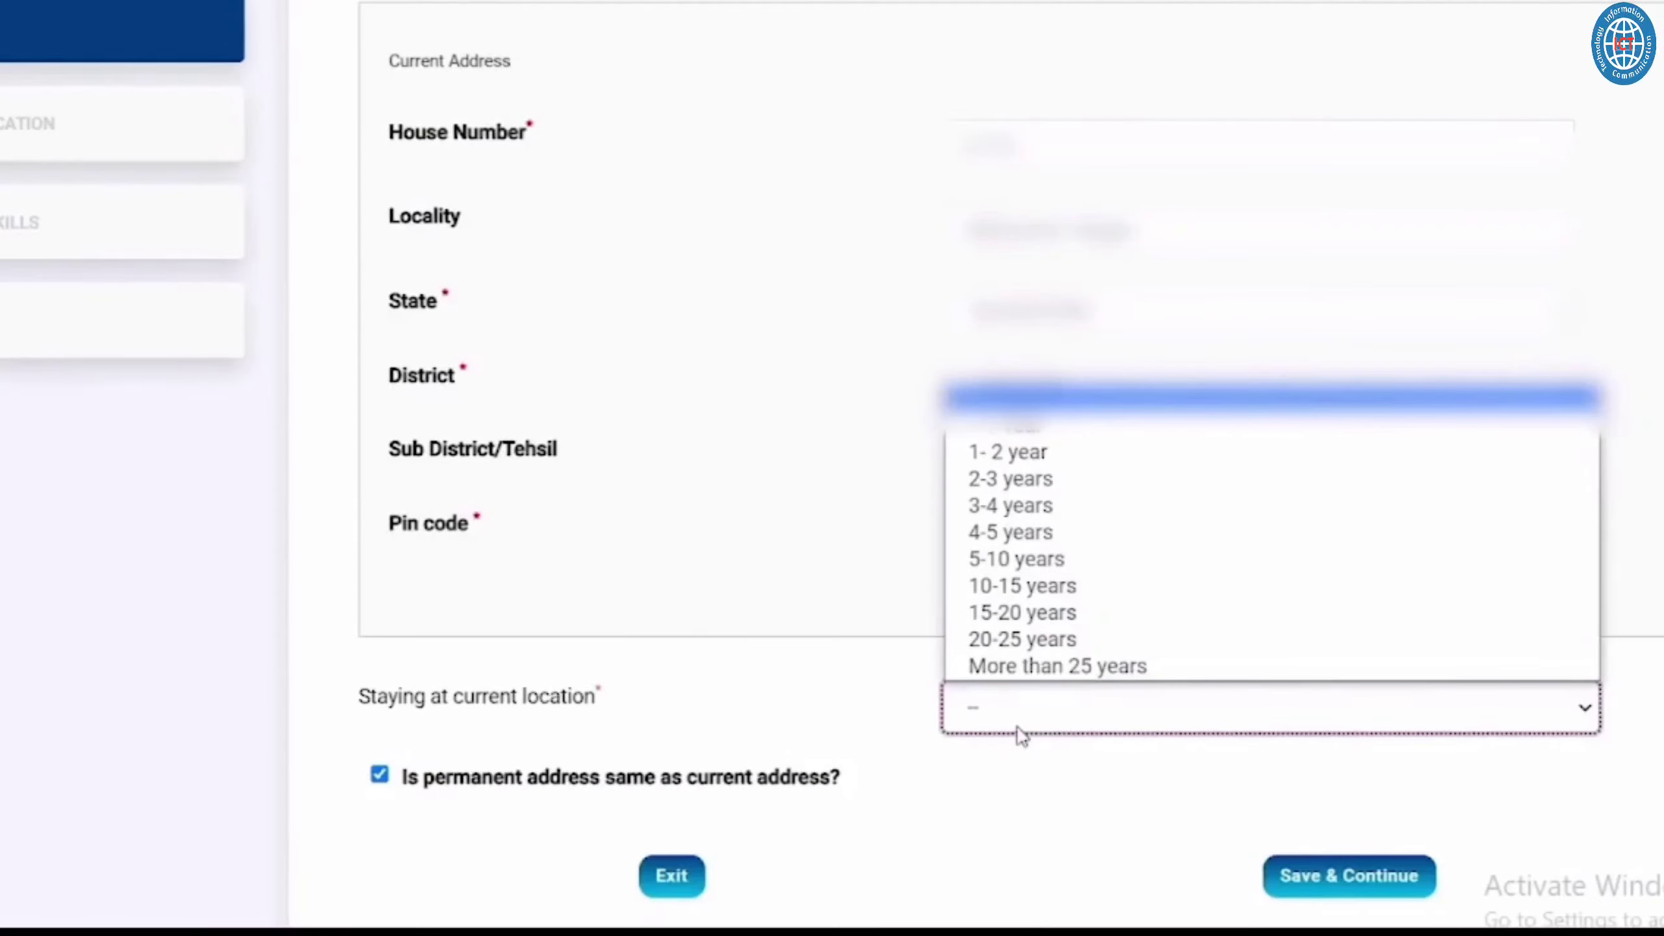
pyautogui.click(1057, 667)
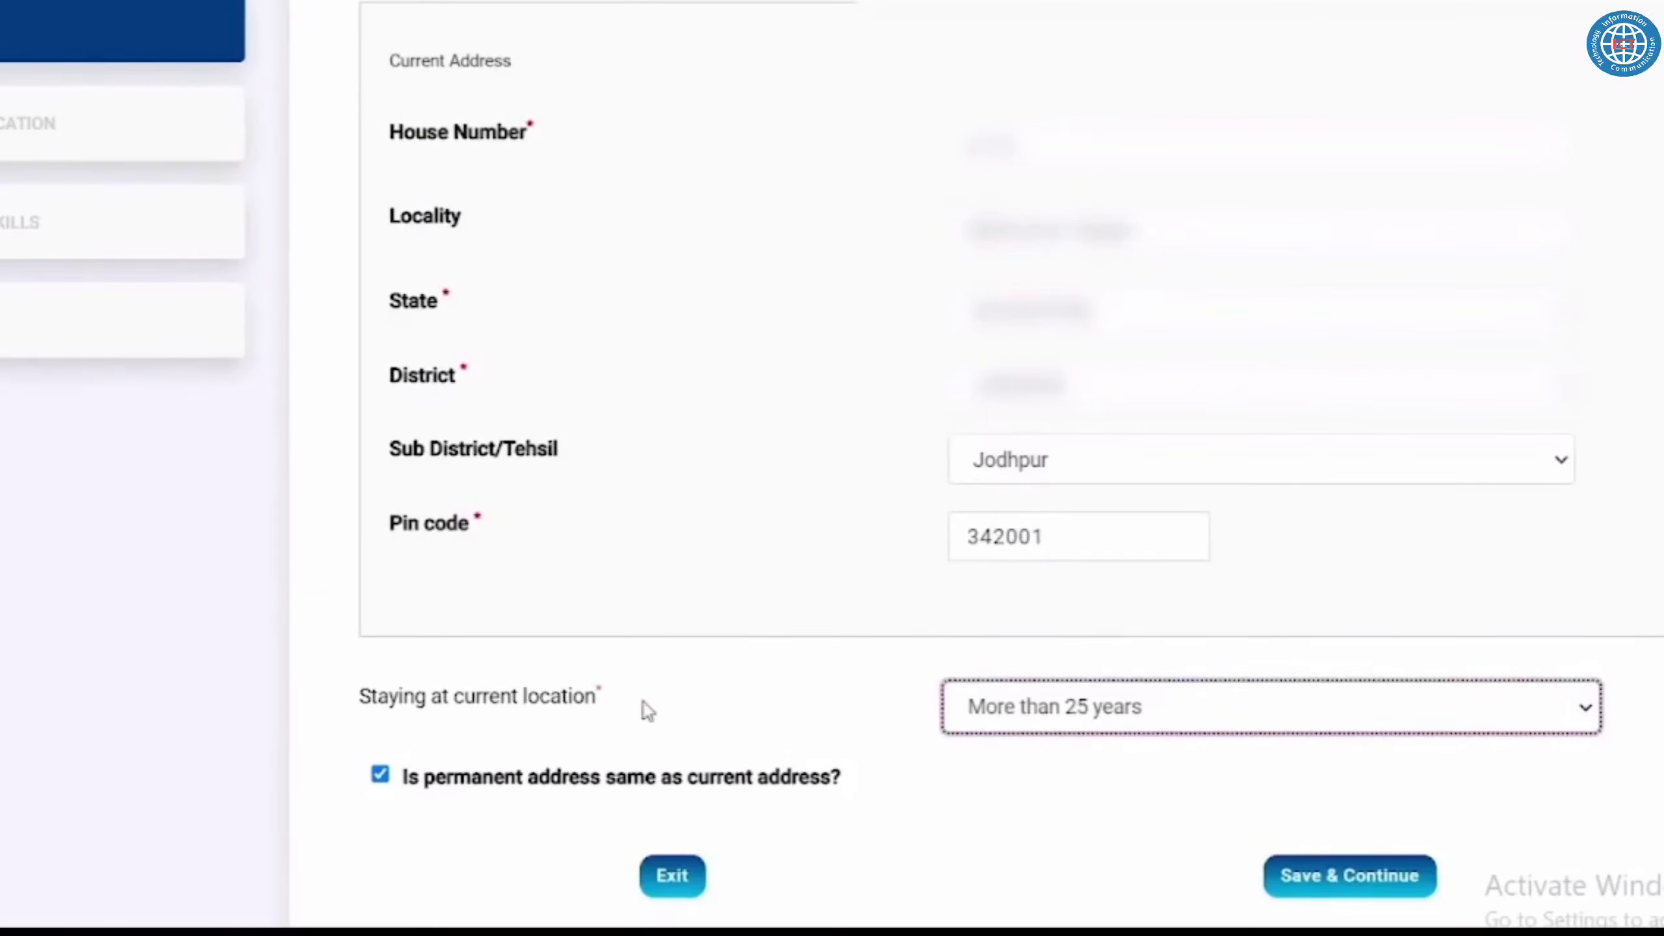
# Step: Mark the permanent address as different to view its separate fields, and restore the same-as-current-address setting
pyautogui.click(380, 779)
pyautogui.scroll(-3, 607, 753)
pyautogui.scroll(-6, 783, 699)
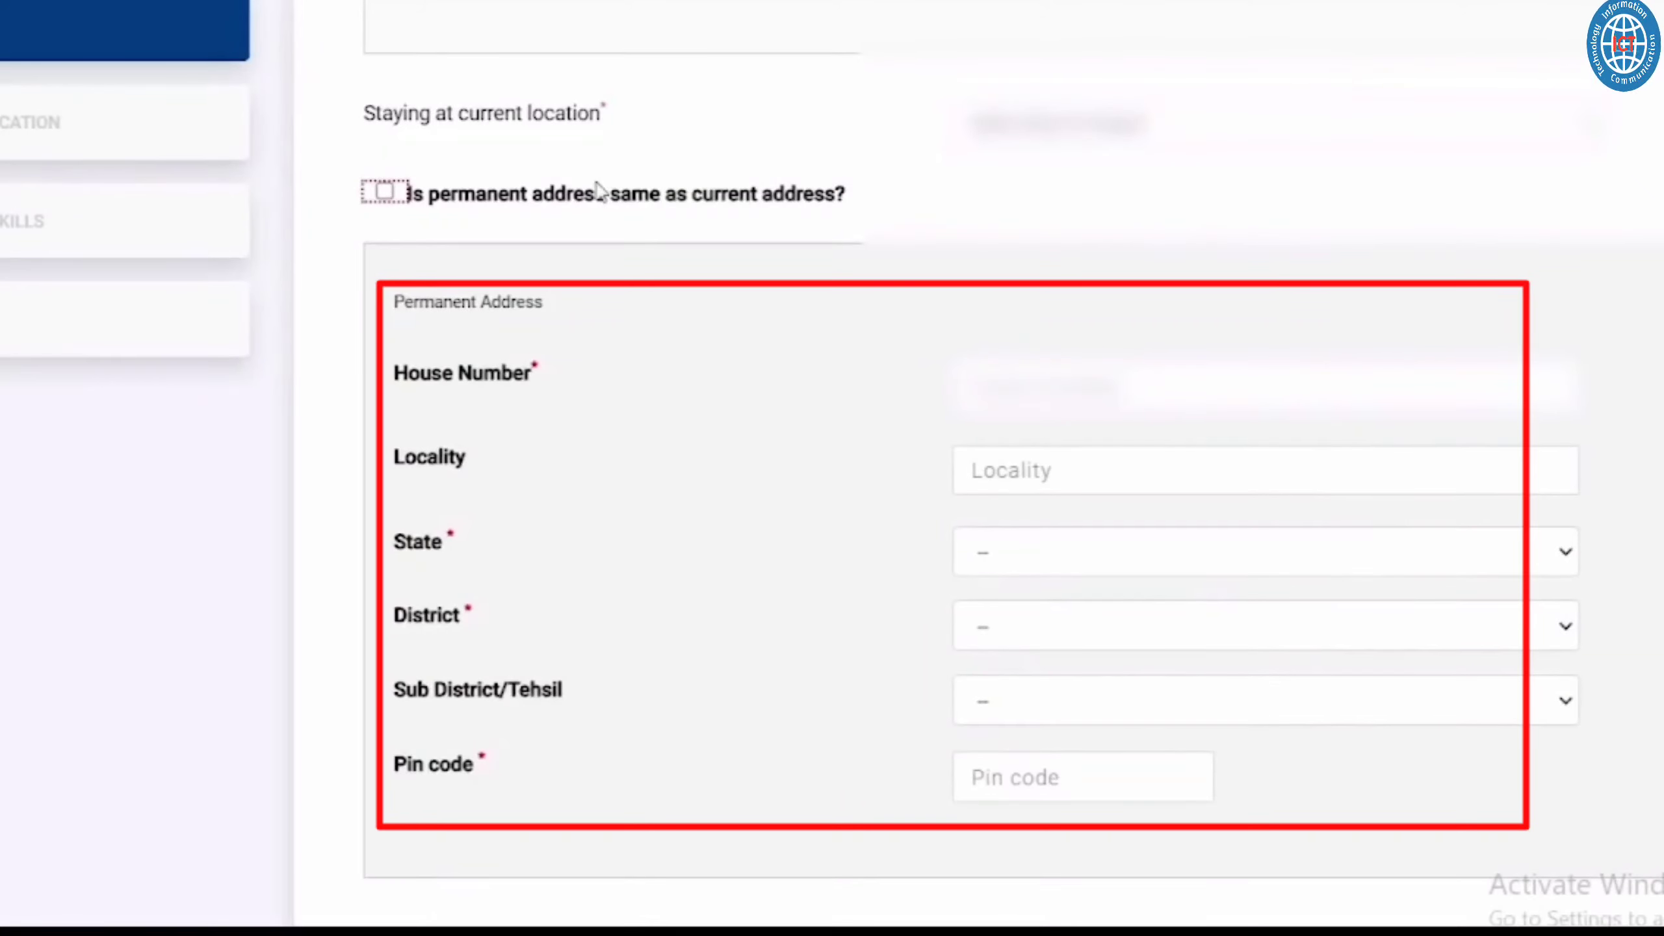
pyautogui.click(386, 194)
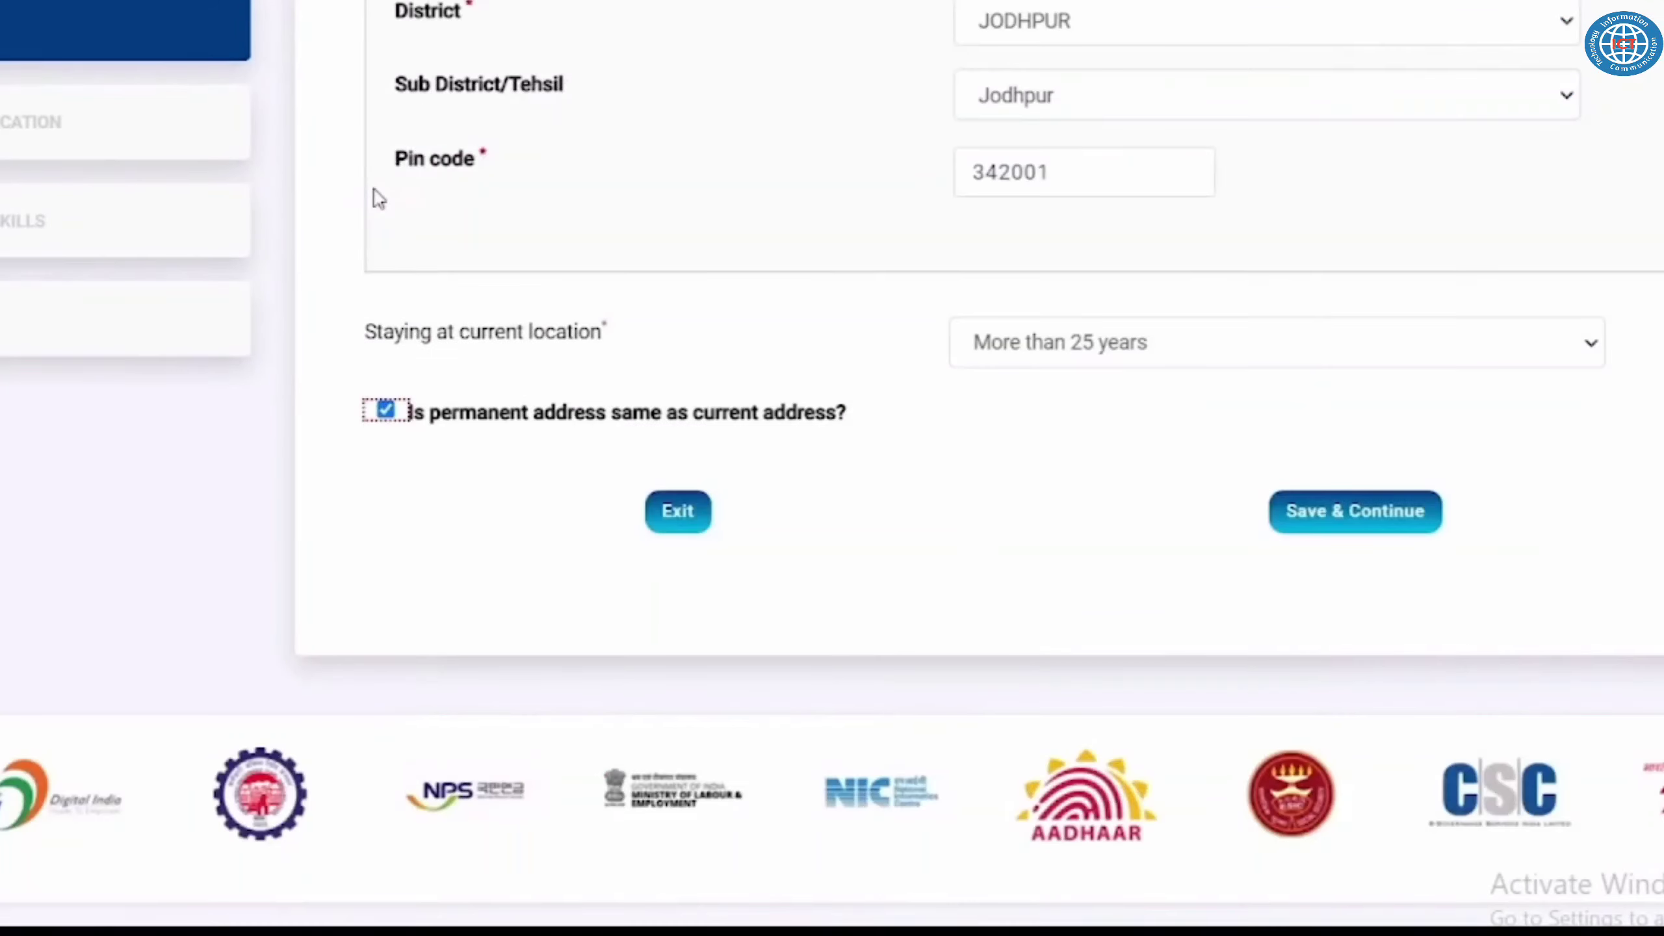
# Step: Save the residential details and set the education qualification to Post-graduate and above
pyautogui.click(1324, 525)
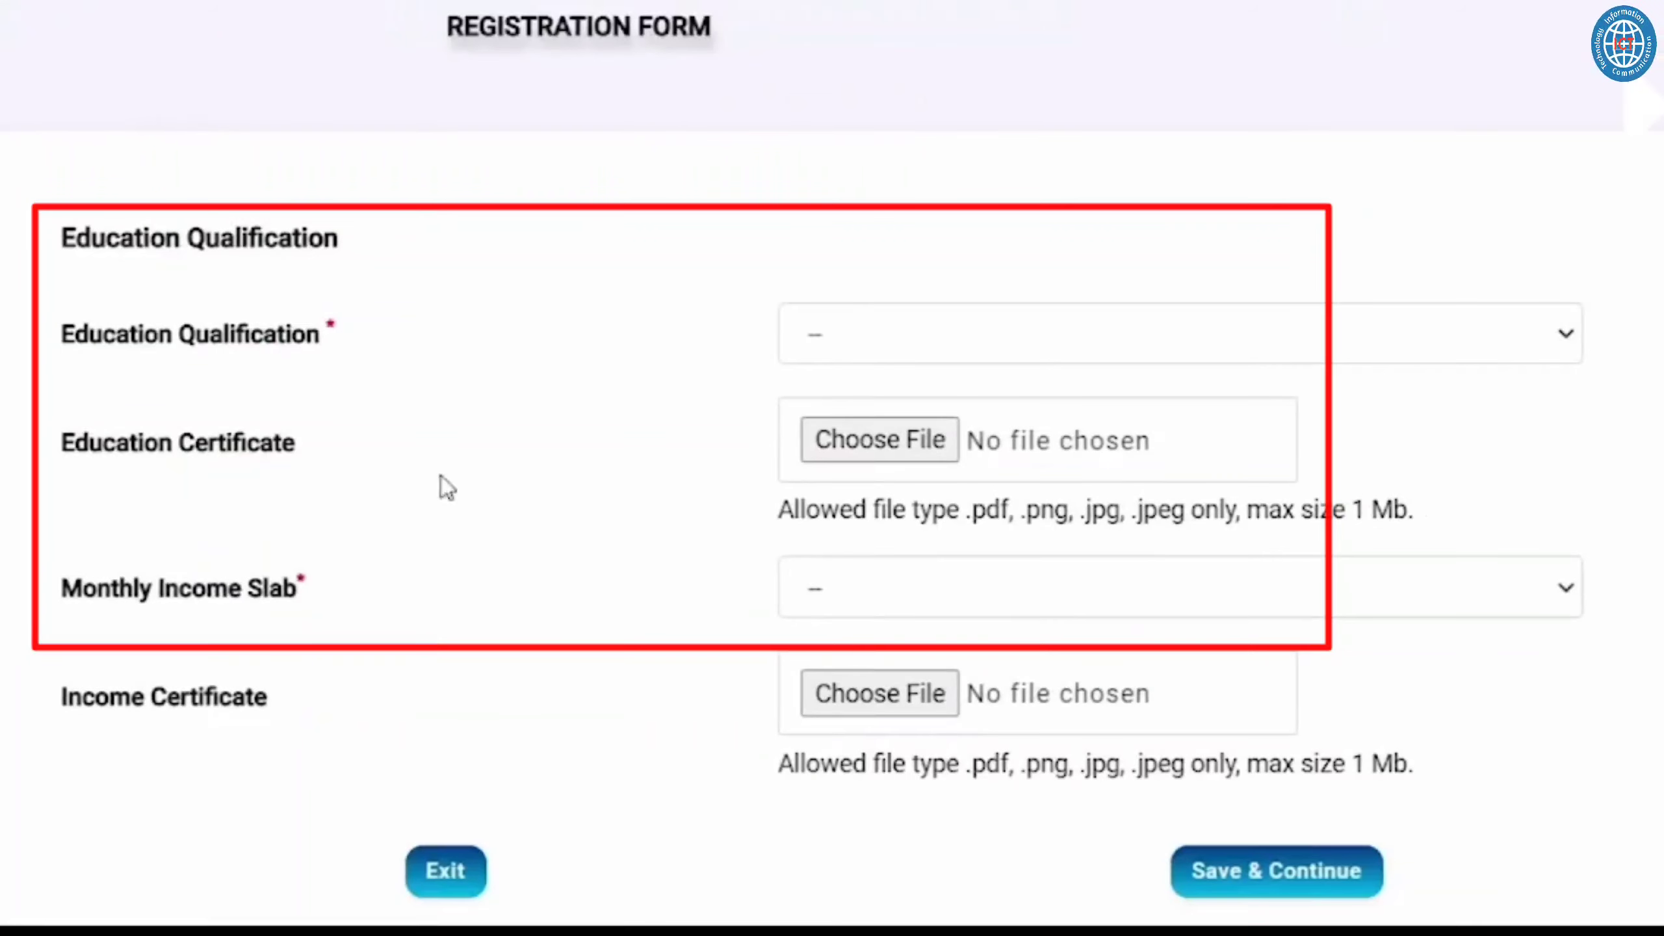
pyautogui.click(977, 337)
pyautogui.click(917, 711)
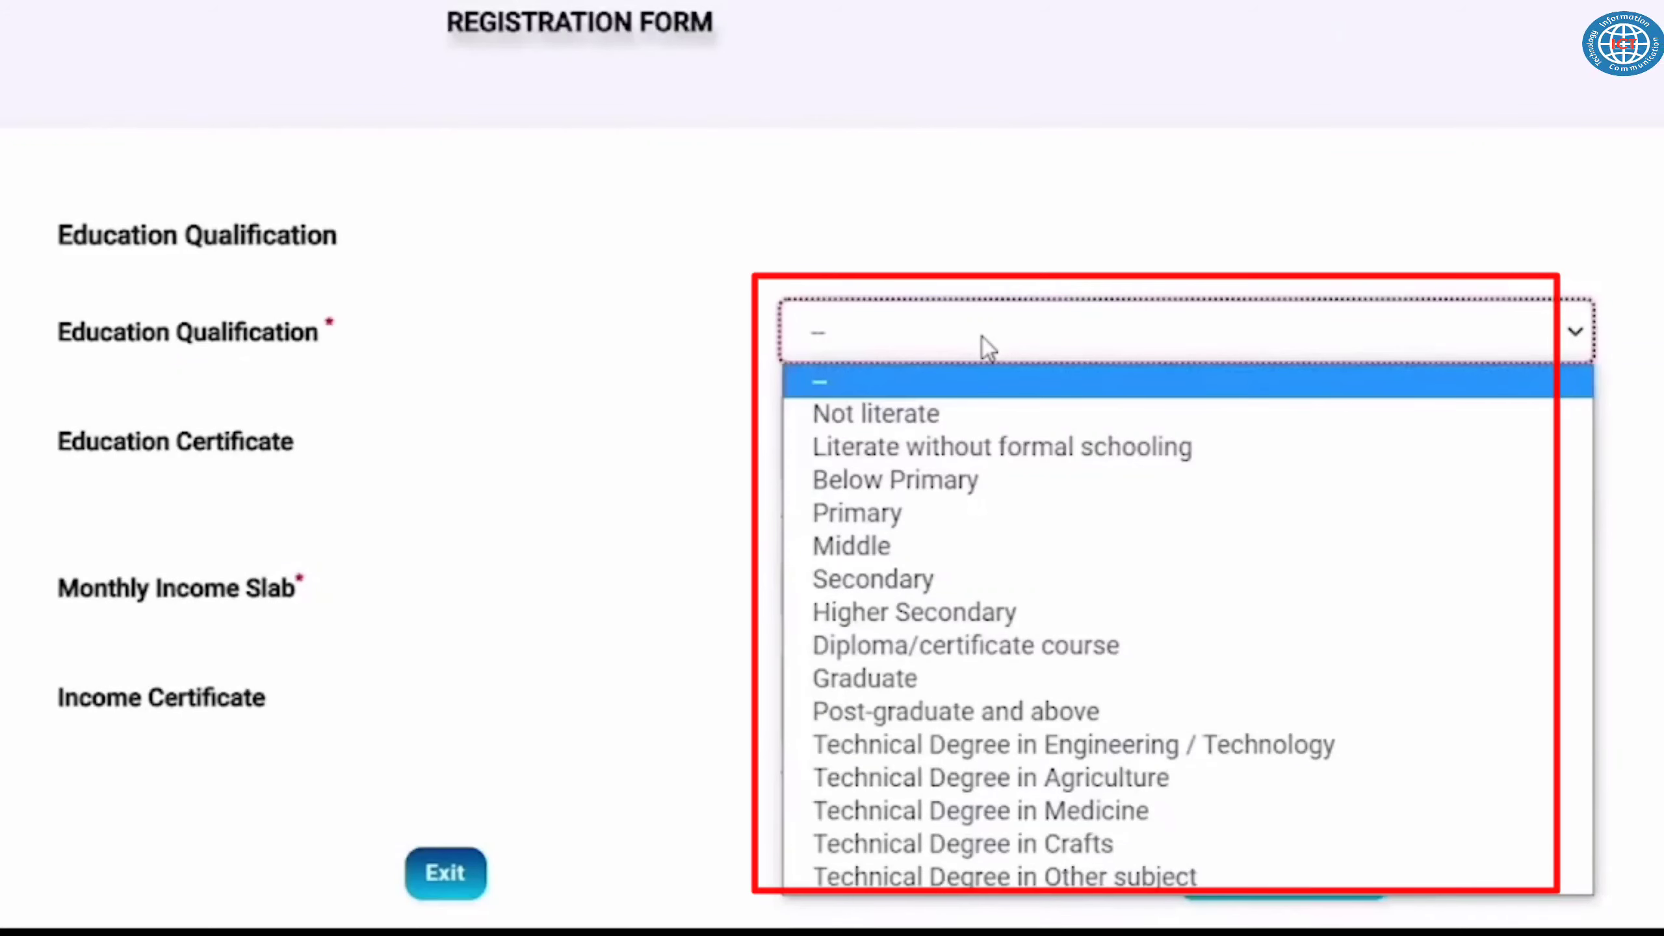
pyautogui.click(955, 711)
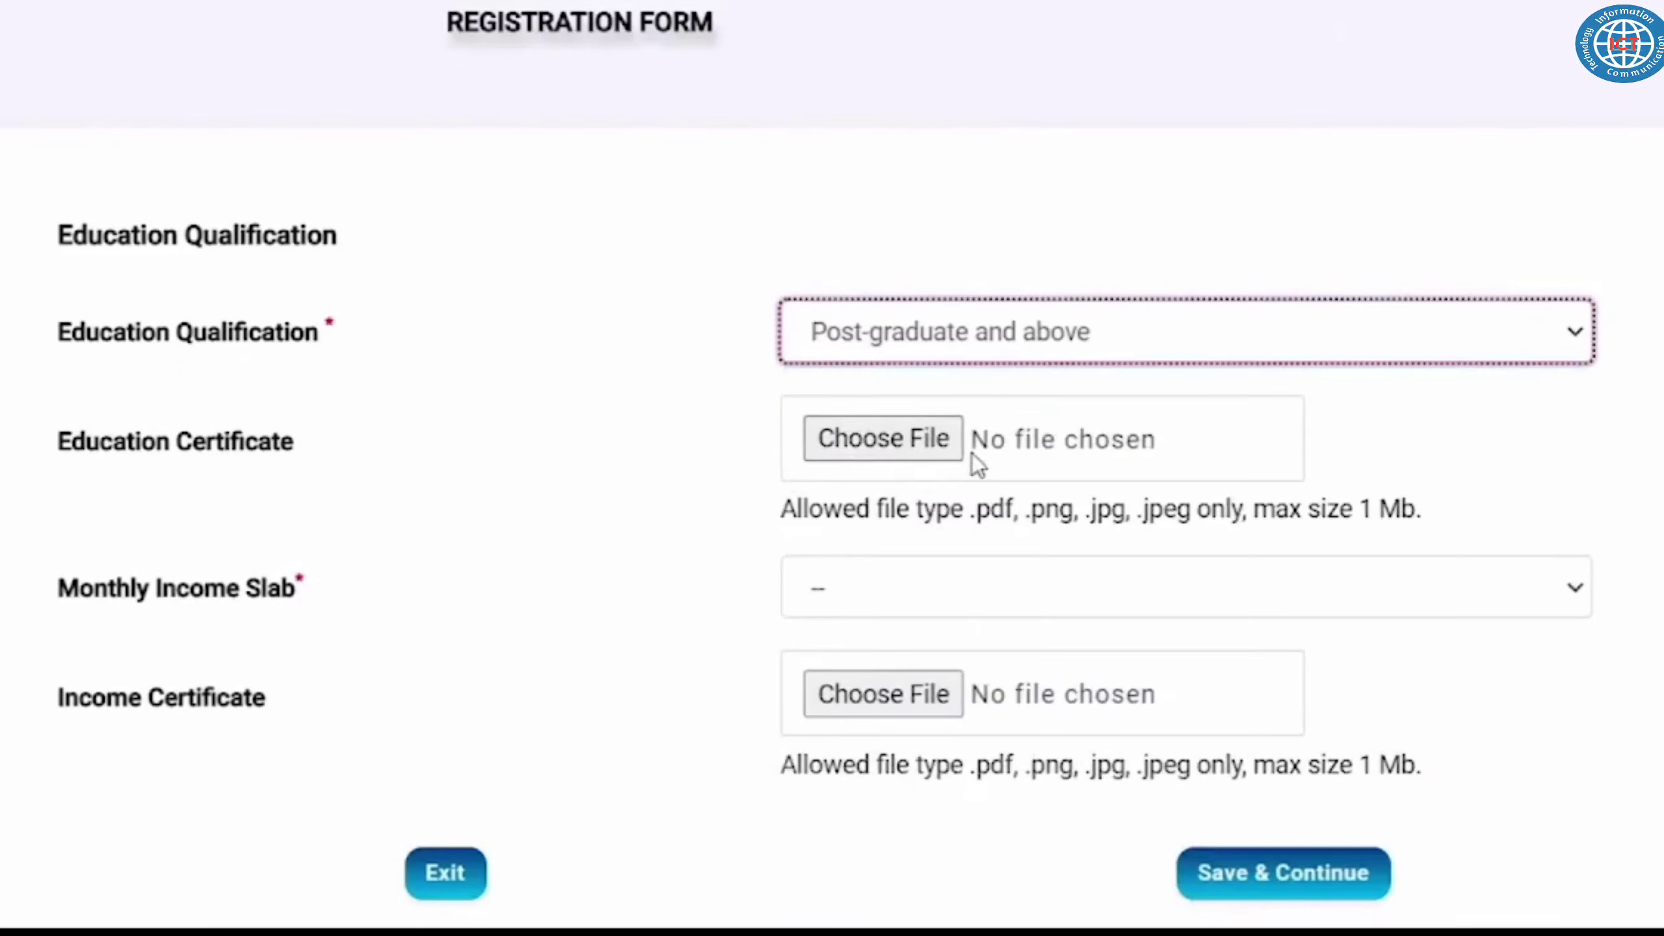
# Step: Set the monthly income slab to 21001 & Above and save the education qualification details
pyautogui.click(899, 611)
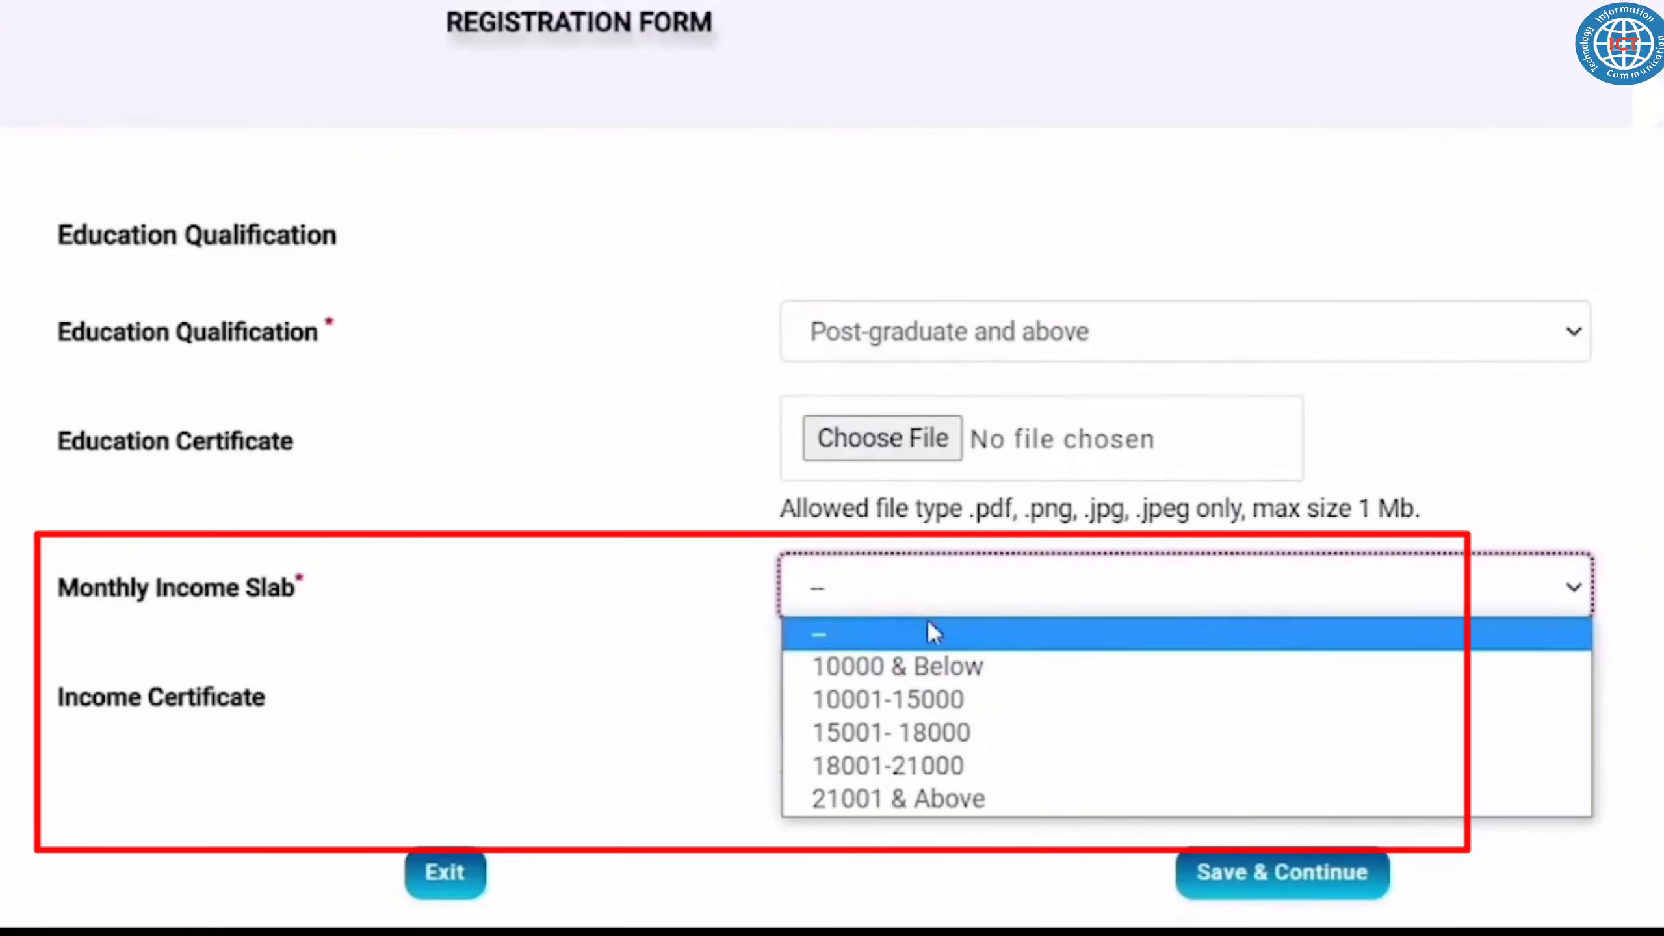
pyautogui.click(963, 806)
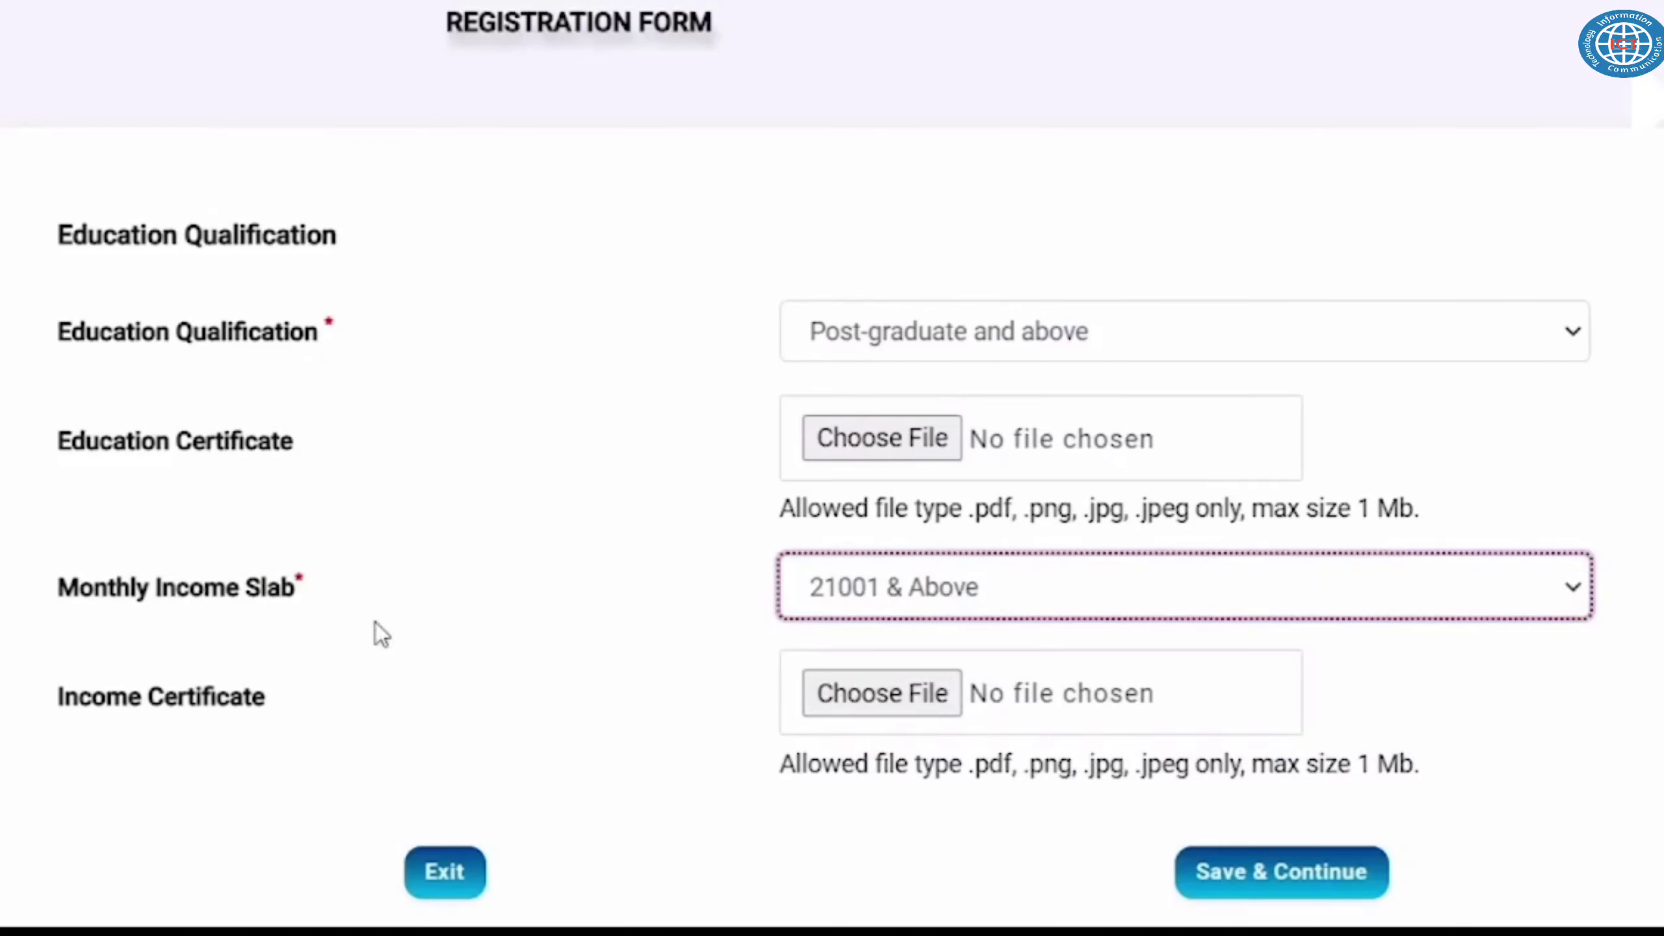
pyautogui.click(896, 612)
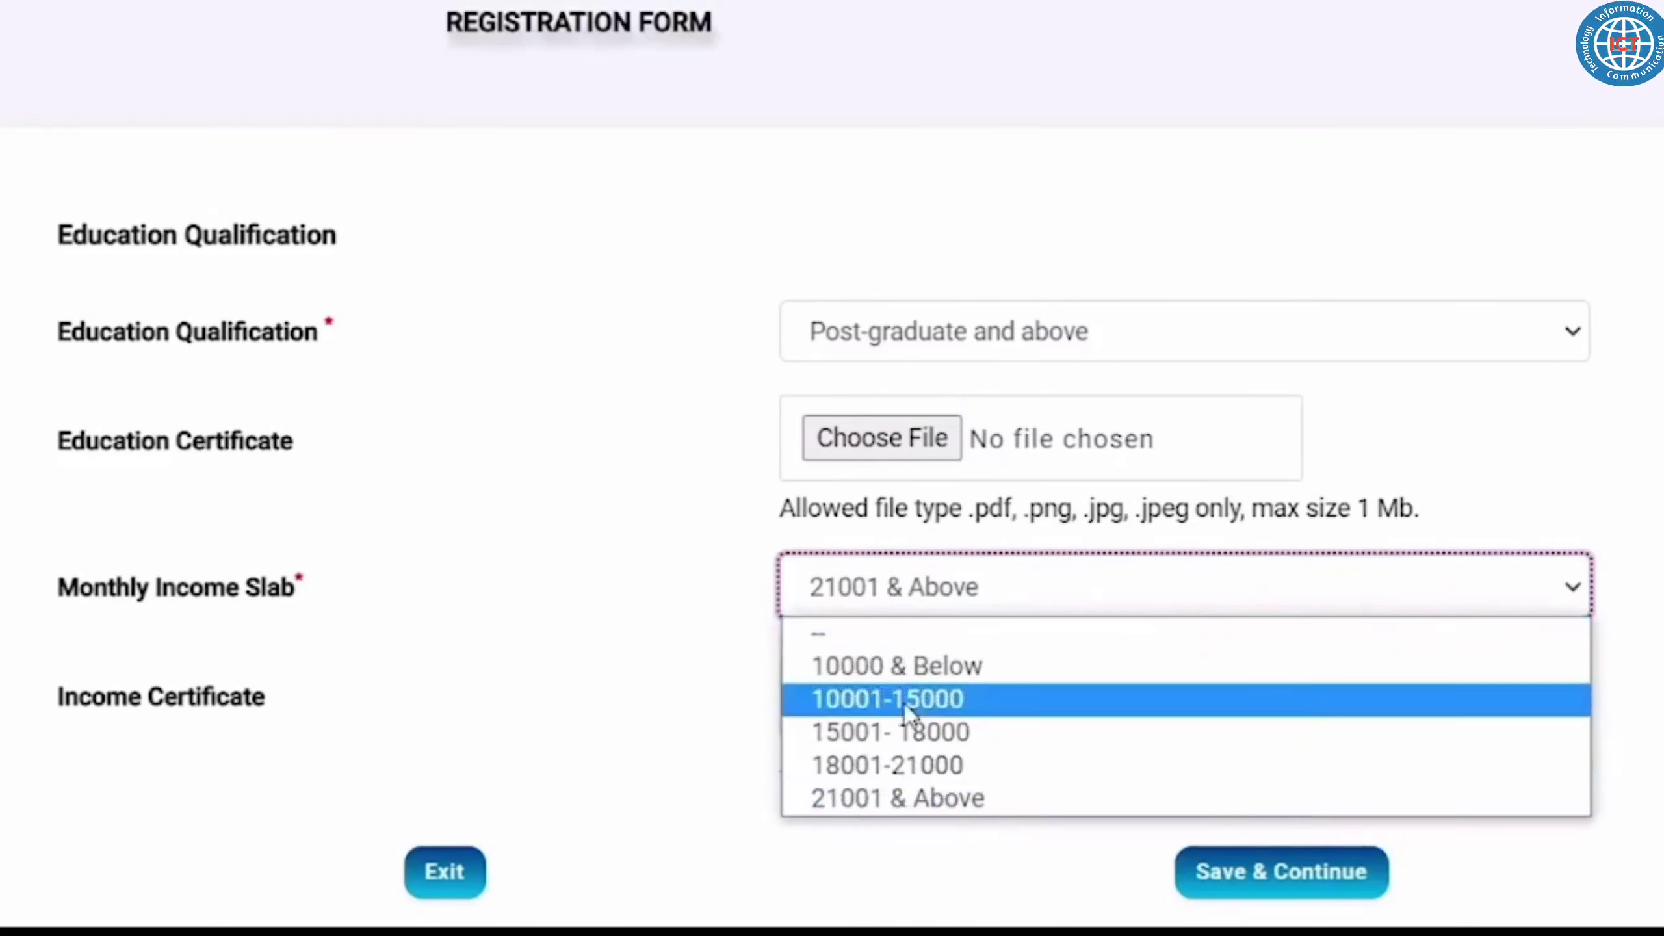
pyautogui.click(1318, 880)
pyautogui.click(1318, 880)
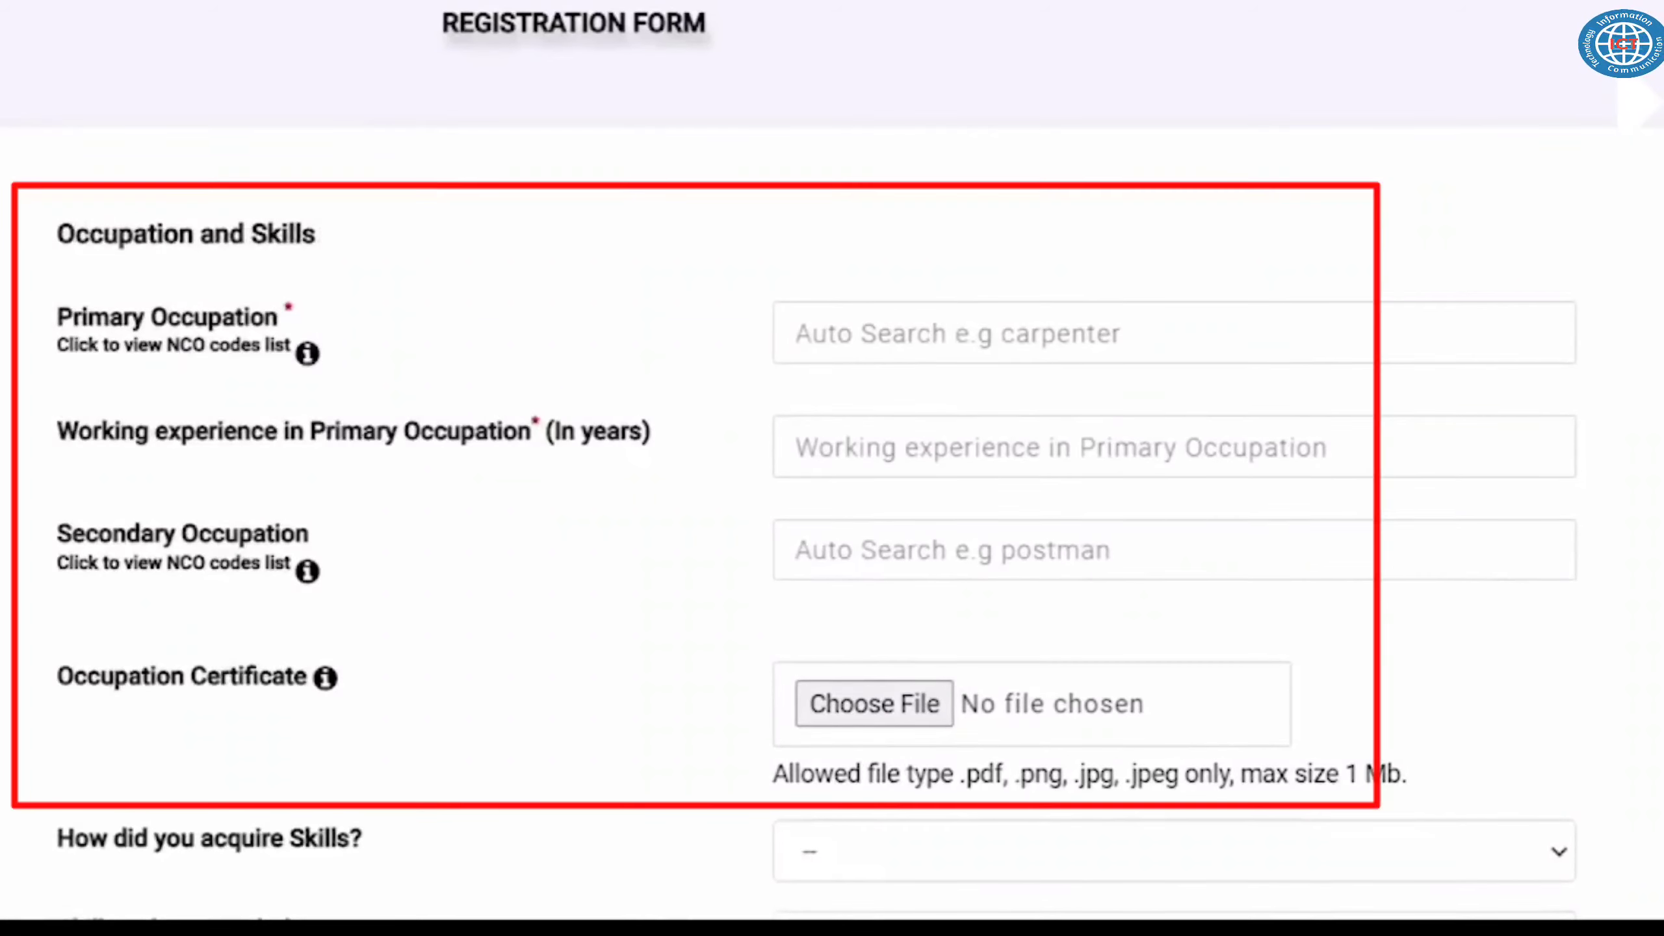
# Step: Search the primary occupation for "carp" and choose Carpenters and Joiners
pyautogui.click(1092, 348)
pyautogui.write('car')
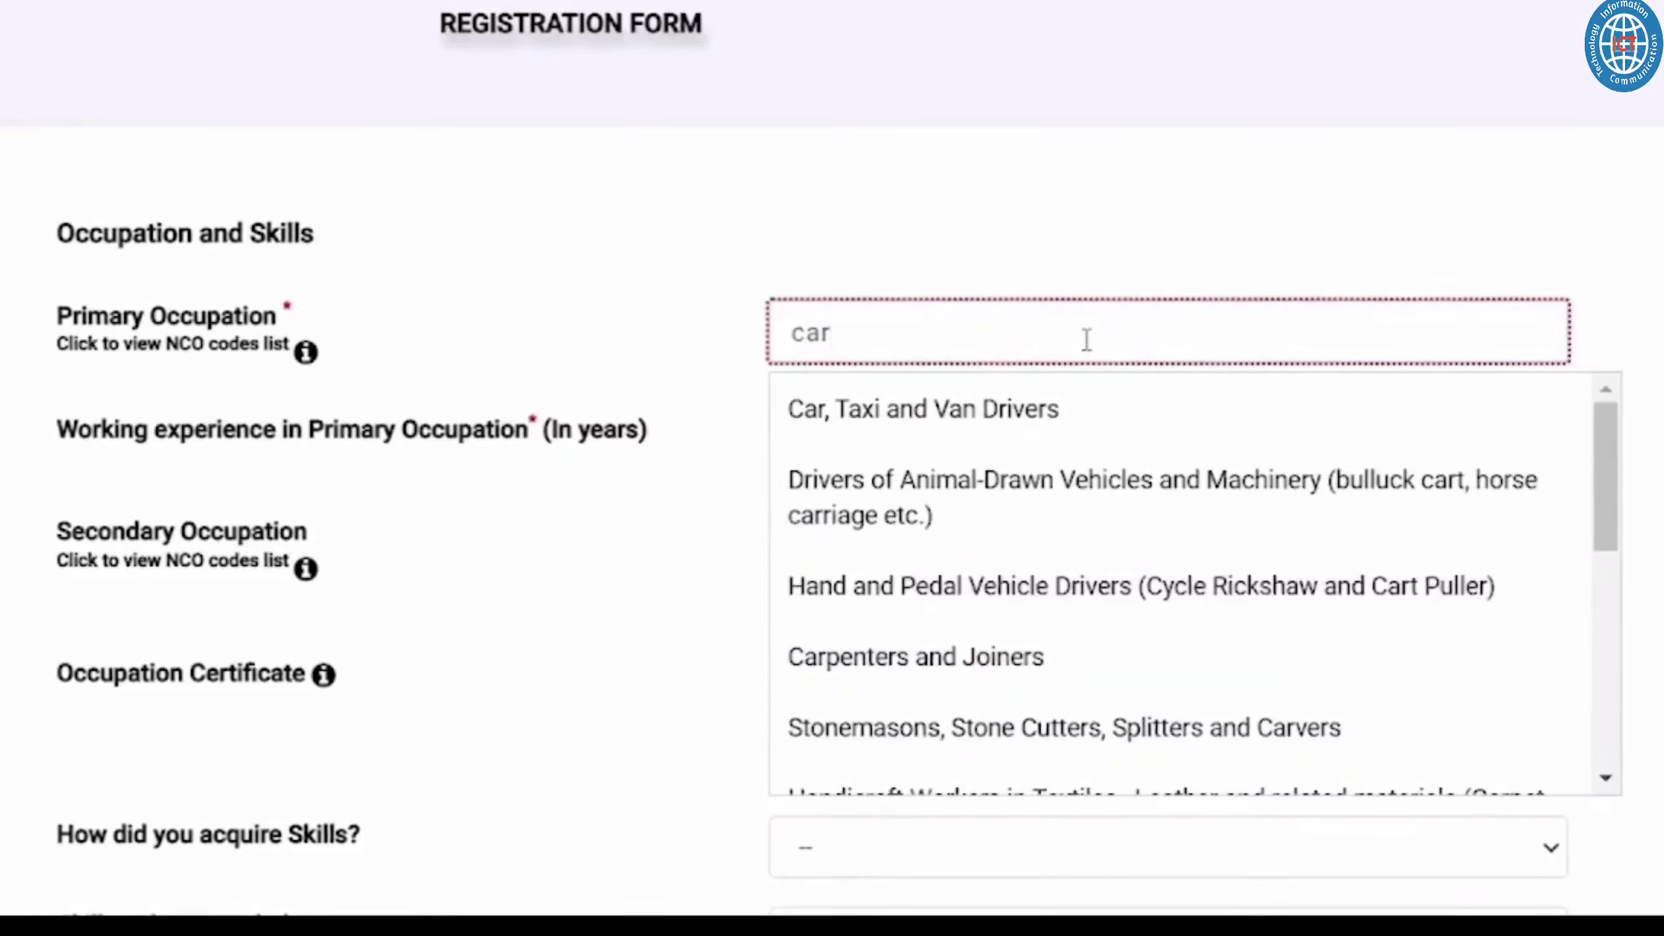
pyautogui.write('p')
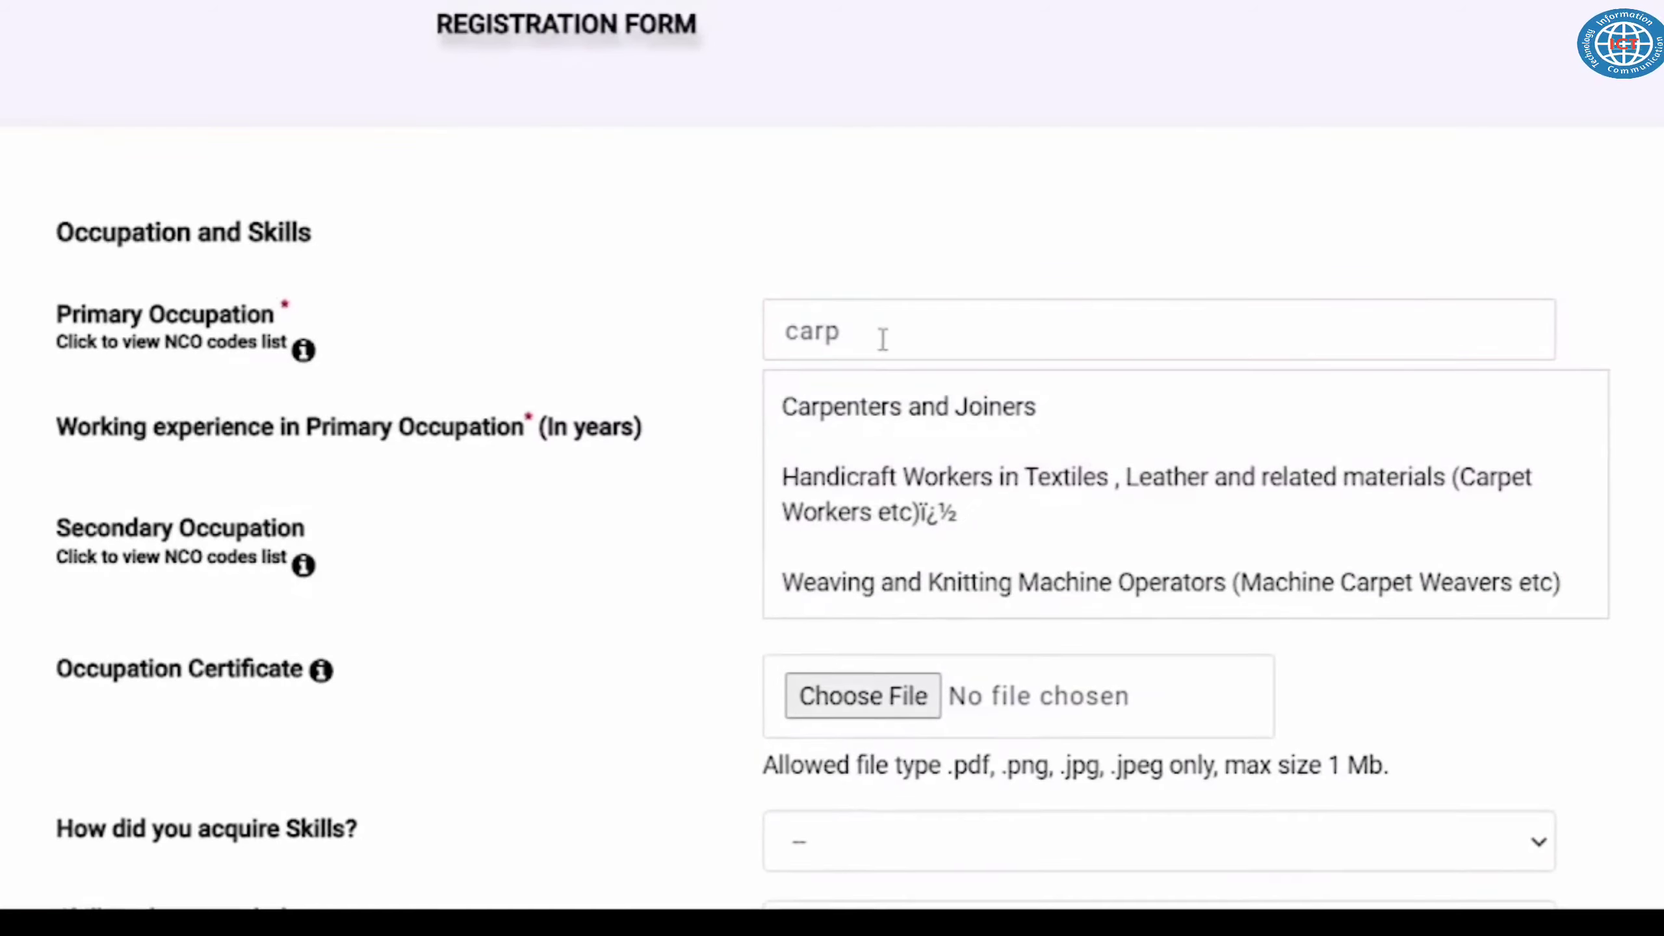
pyautogui.click(906, 410)
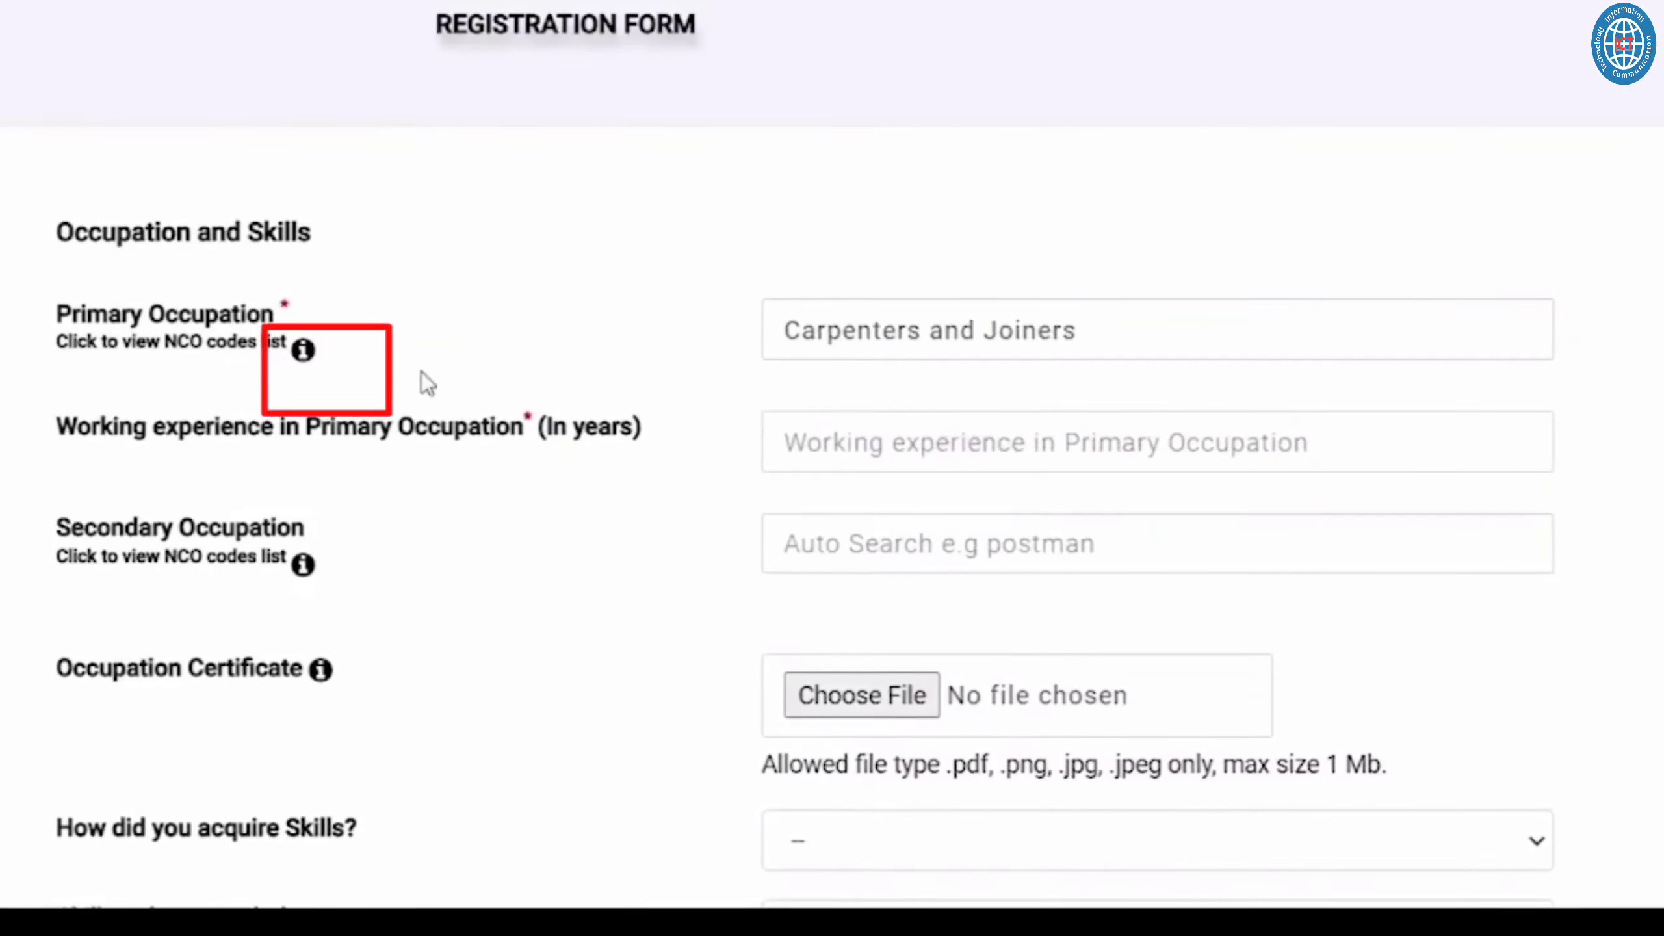
# Step: Open the NCO codes list for the primary occupation and examine the listed occupation codes
pyautogui.click(303, 349)
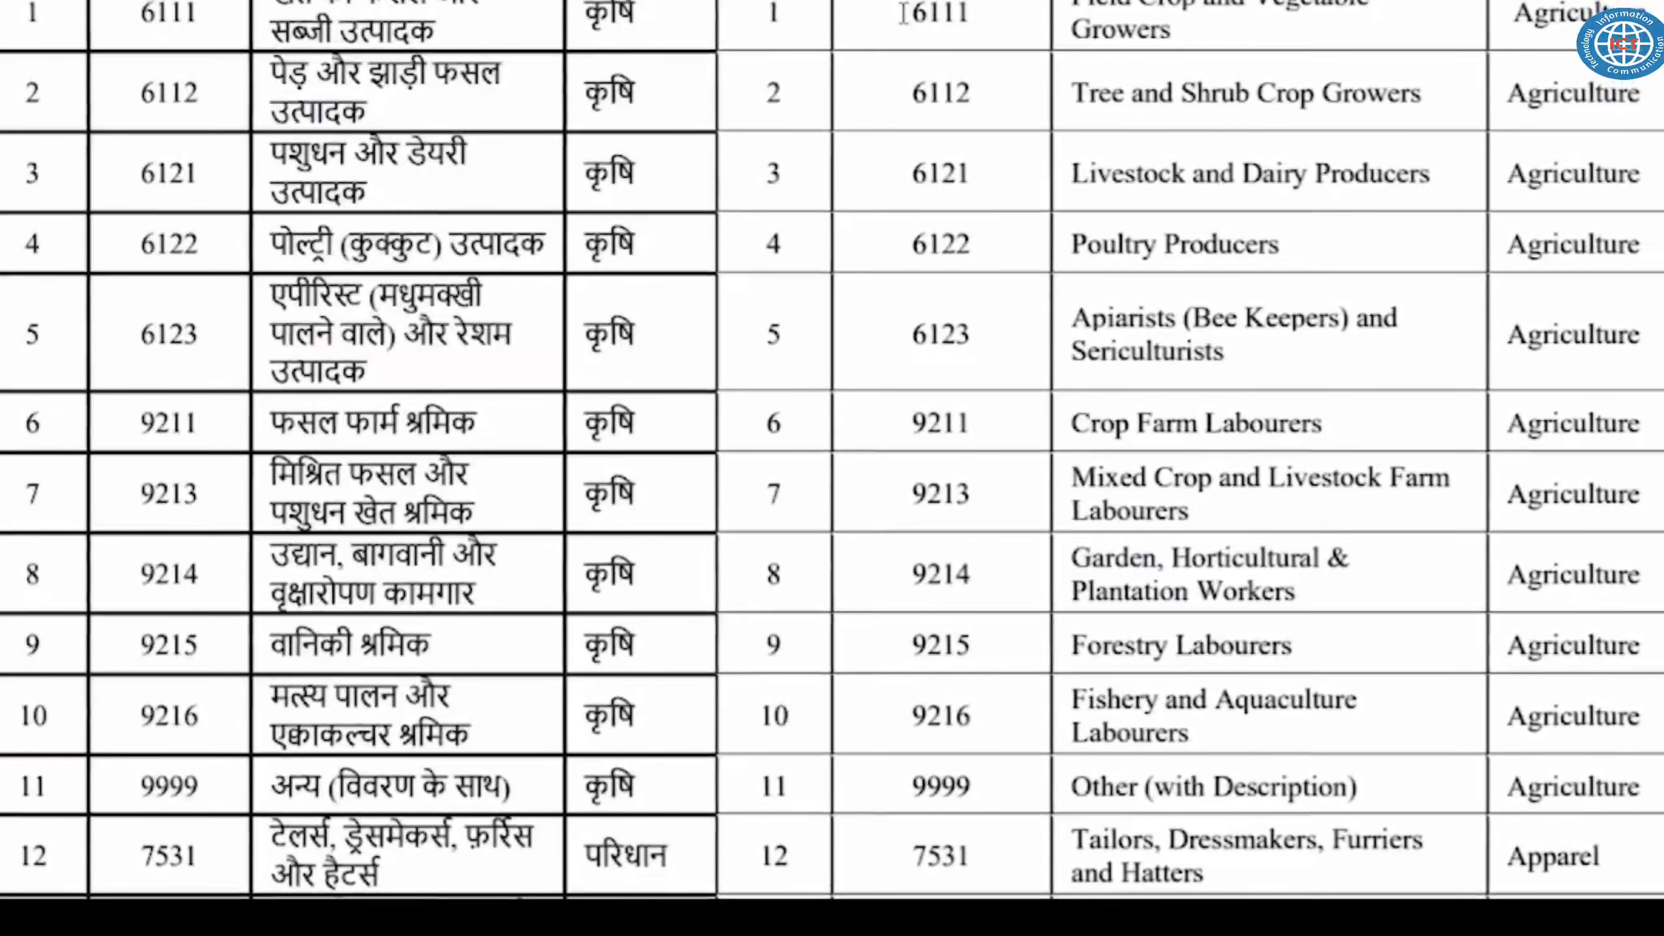
pyautogui.moveTo(904, 13); pyautogui.dragTo(967, 13)
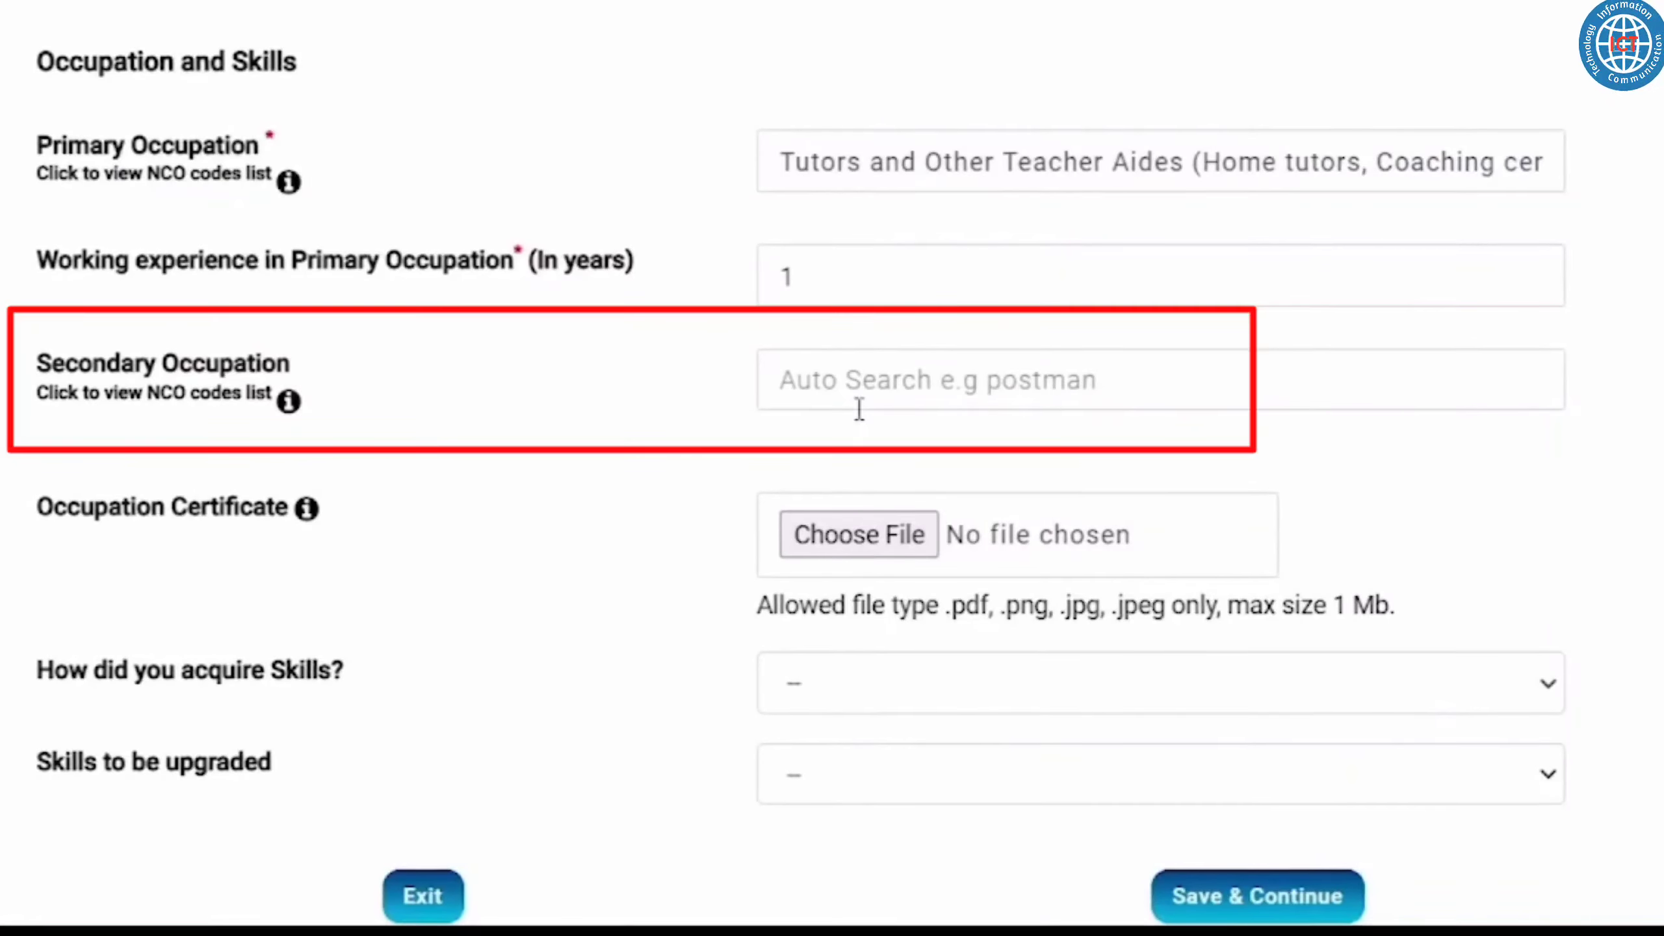
# Step: Save the occupation and skills details, leaving the secondary occupation and the way skills were acquired blank
pyautogui.click(820, 383)
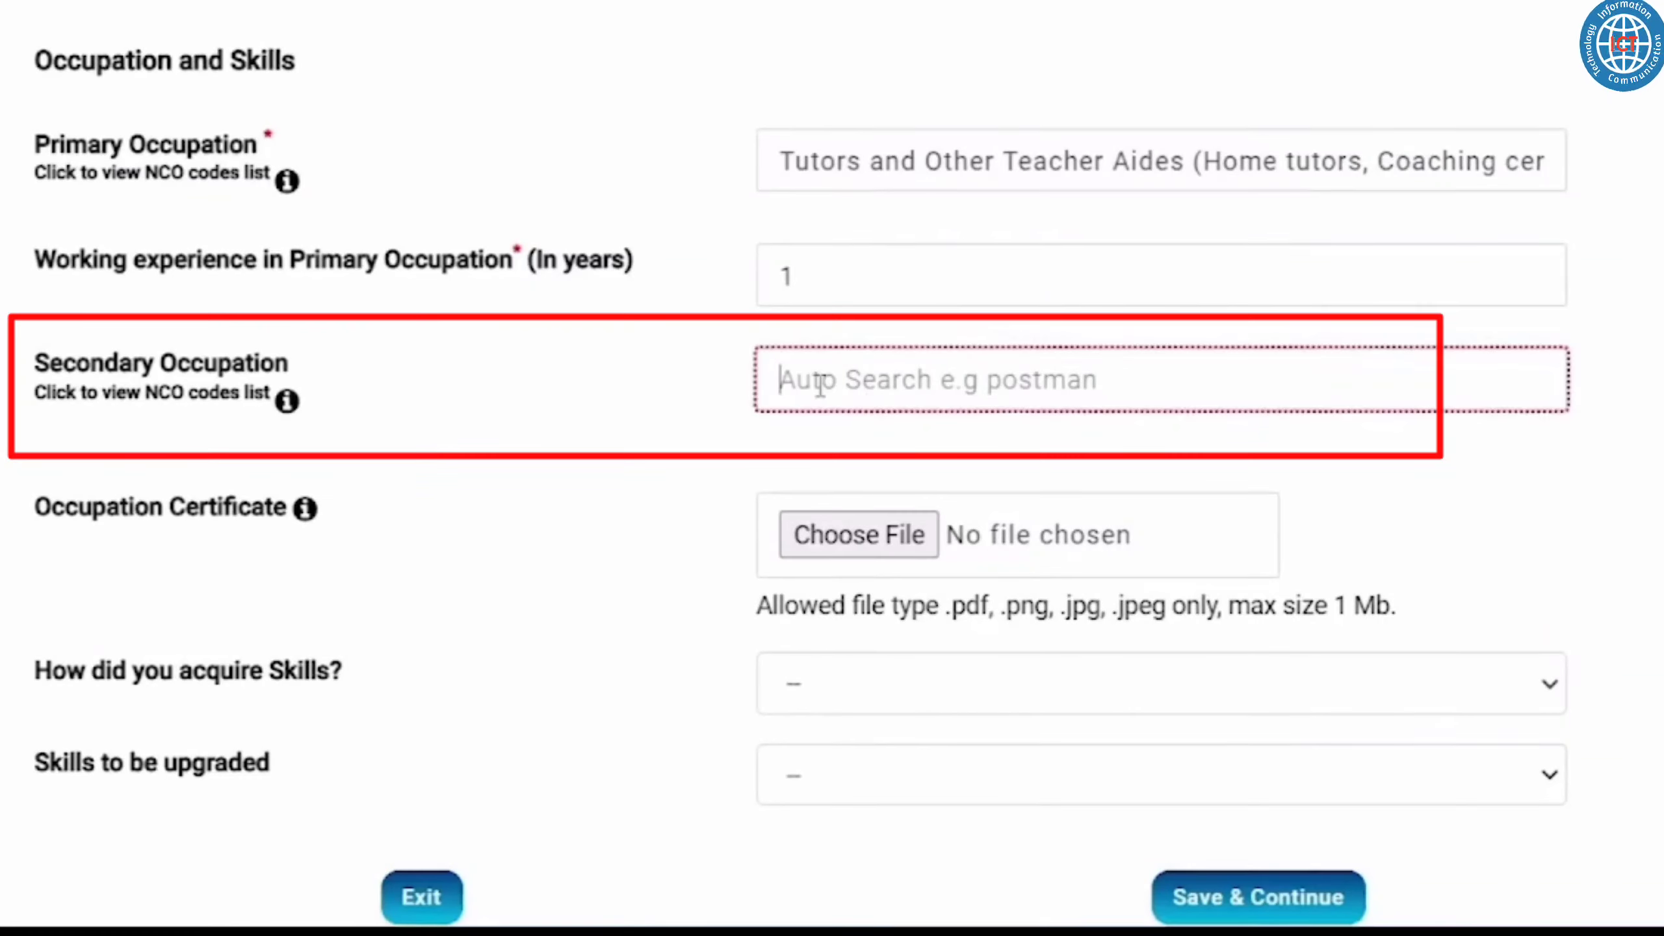
pyautogui.click(908, 694)
pyautogui.click(937, 708)
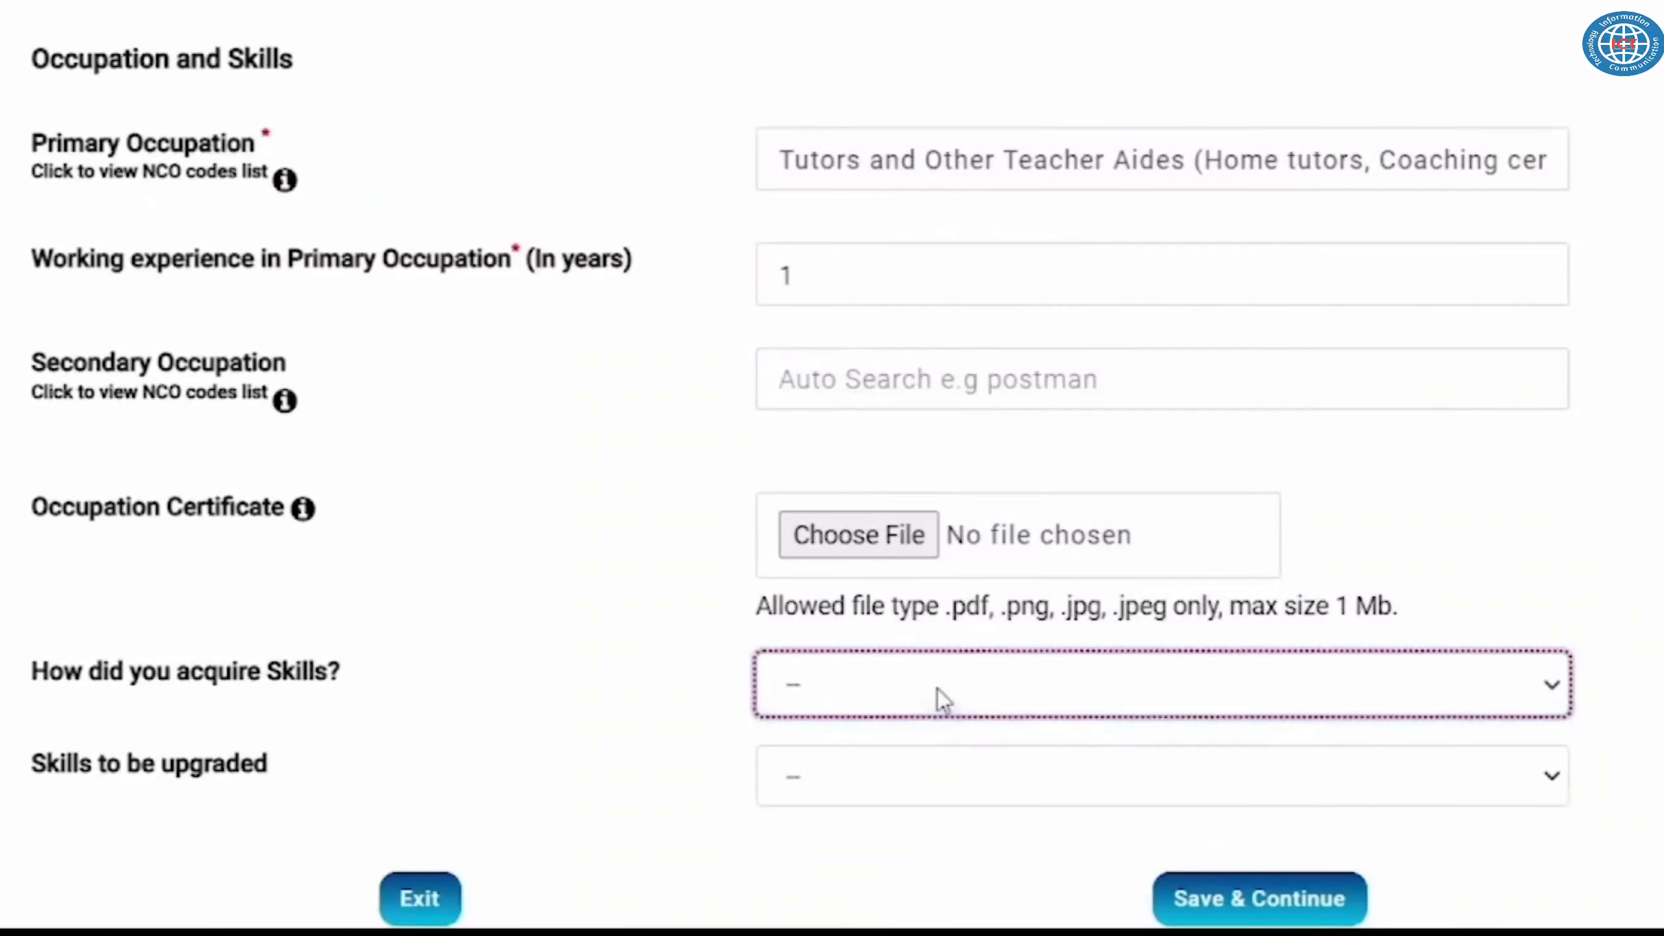
pyautogui.click(1245, 904)
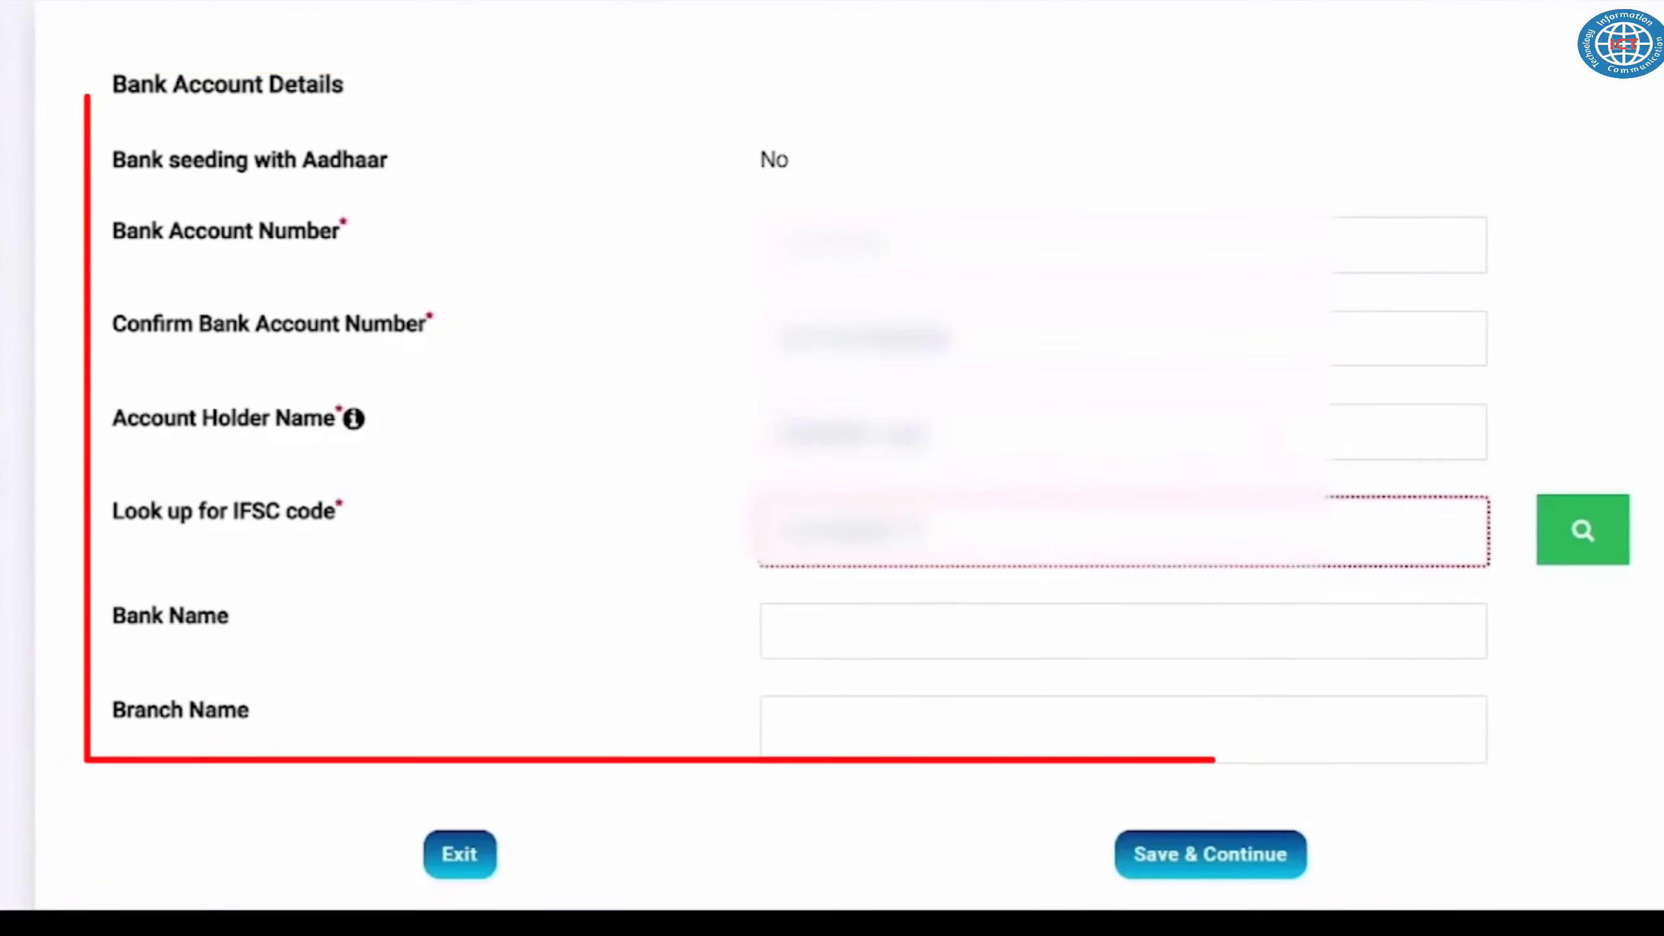
# Step: Look up the bank and branch from the entered IFSC code and save the bank account details
pyautogui.click(1575, 549)
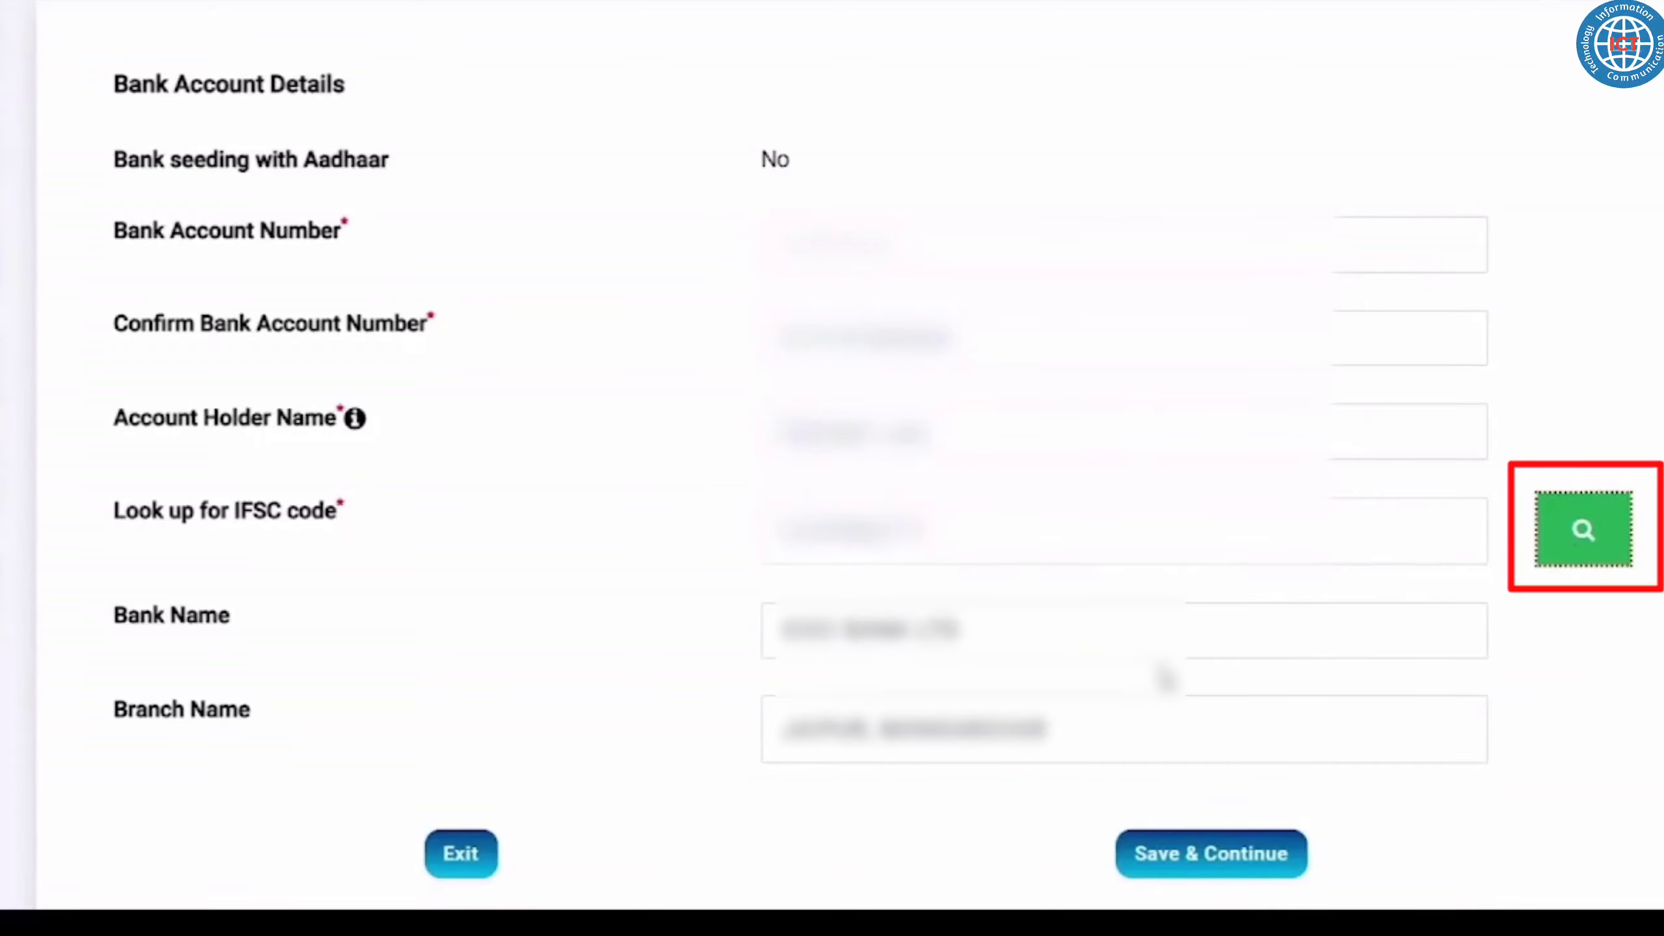
pyautogui.click(1216, 866)
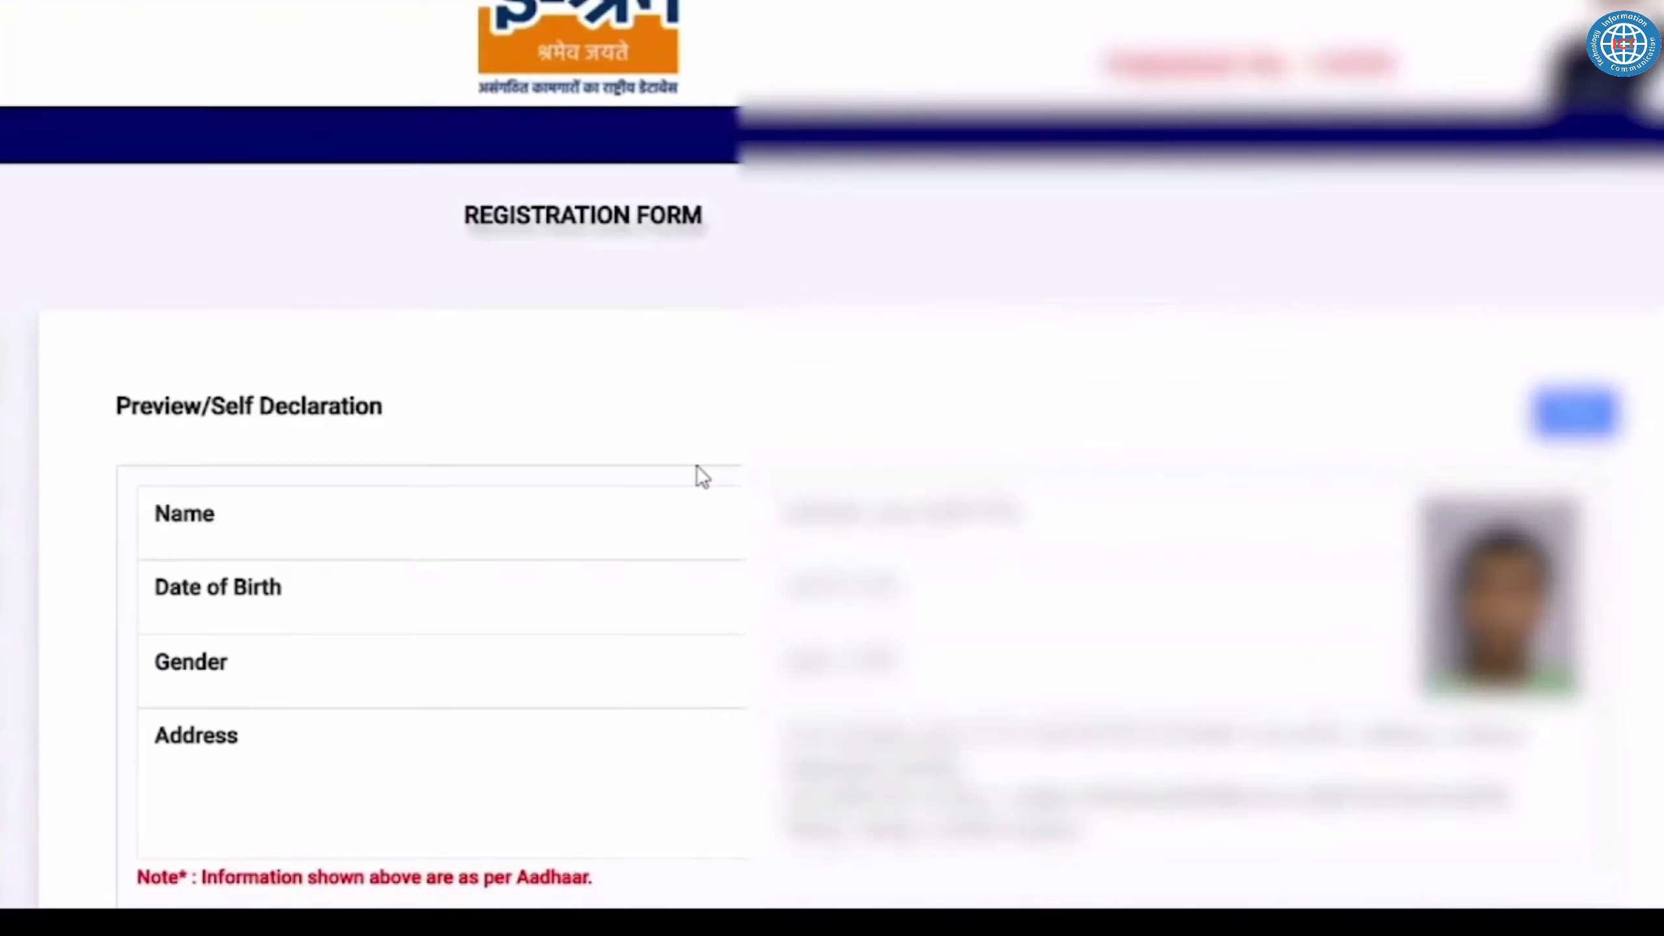
# Step: Review the registration preview through to the self-declaration and accept the undertaking that the furnished information is true
pyautogui.scroll(-7, 696, 465)
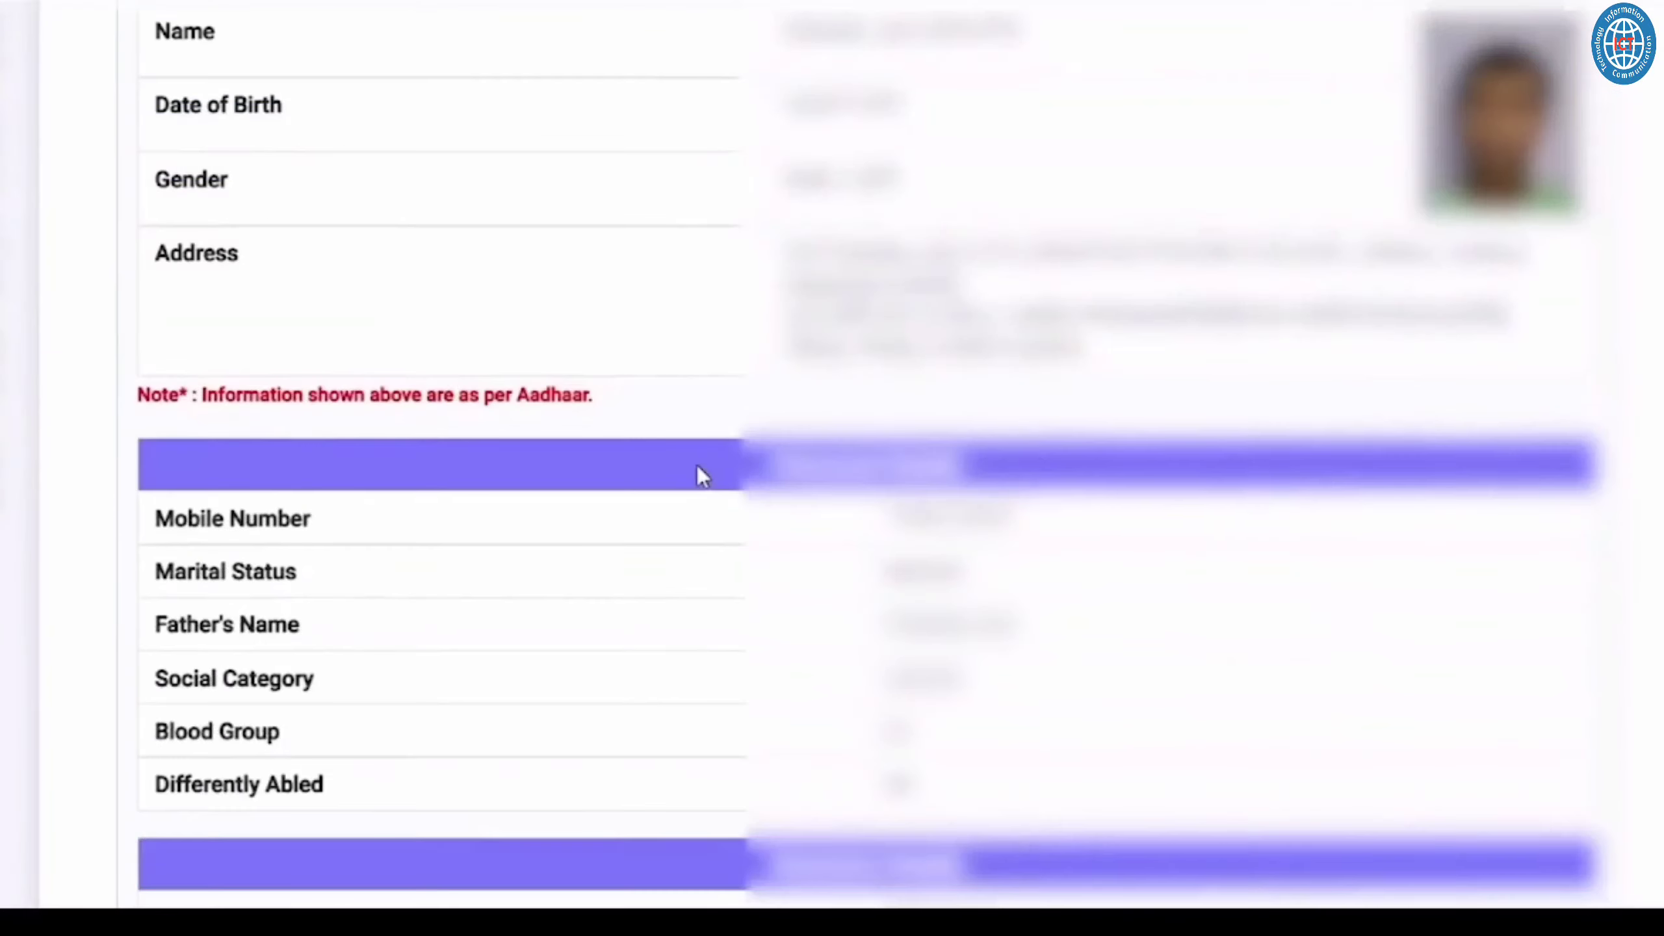
pyautogui.scroll(-15, 697, 465)
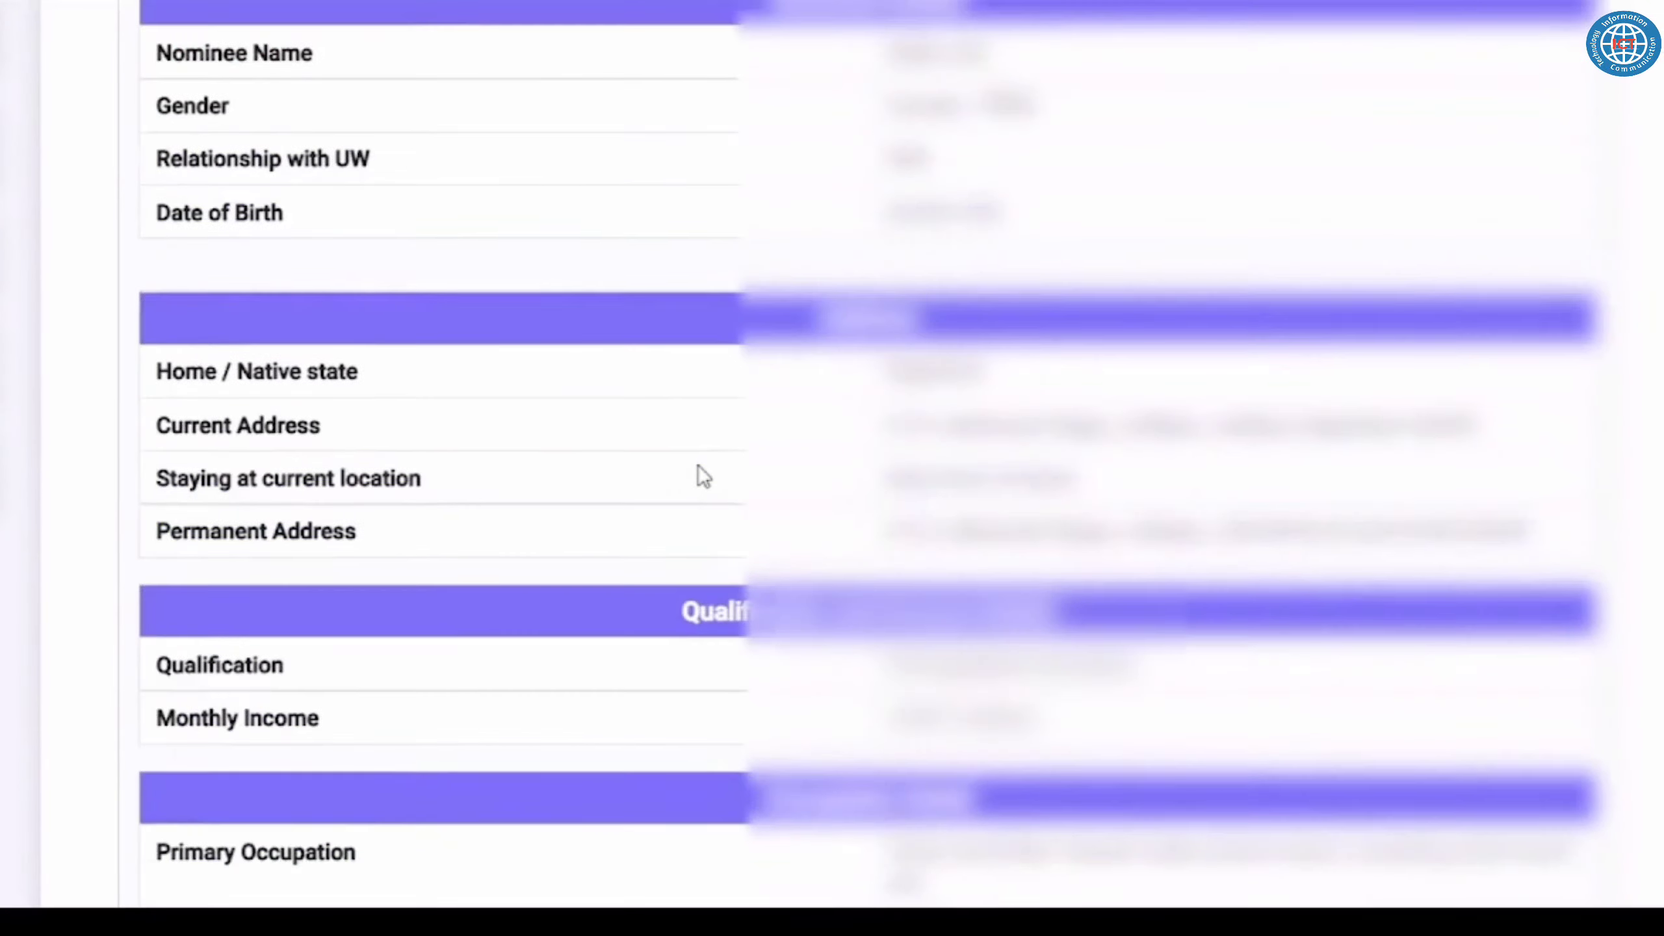
pyautogui.scroll(-20, 701, 469)
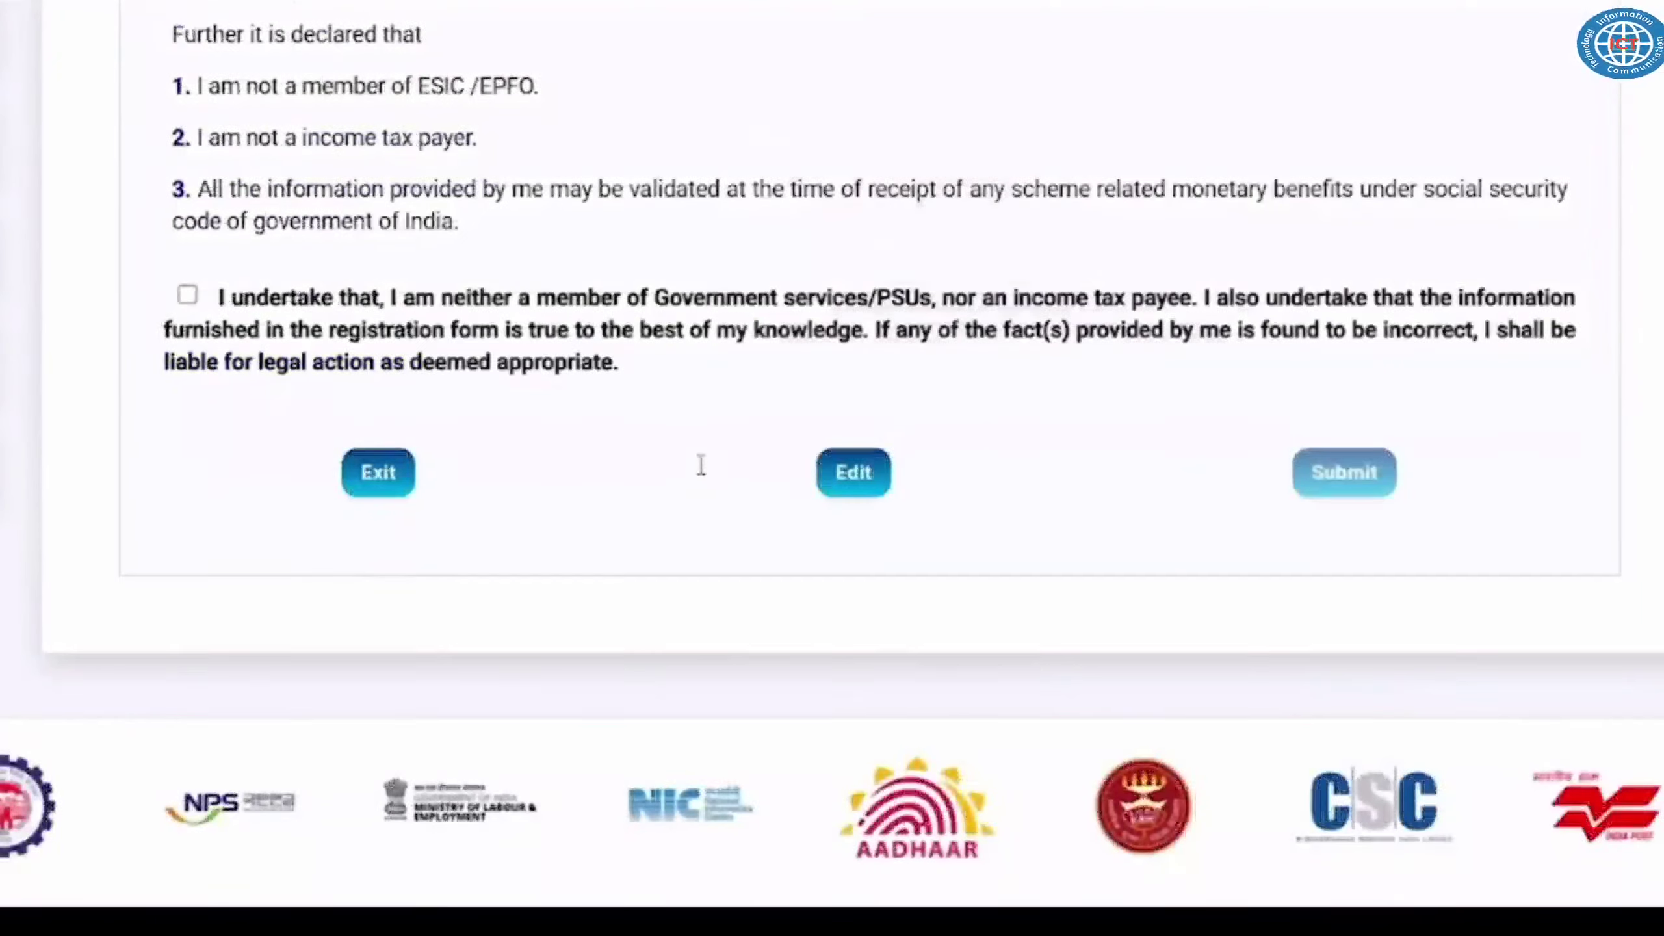
pyautogui.click(187, 295)
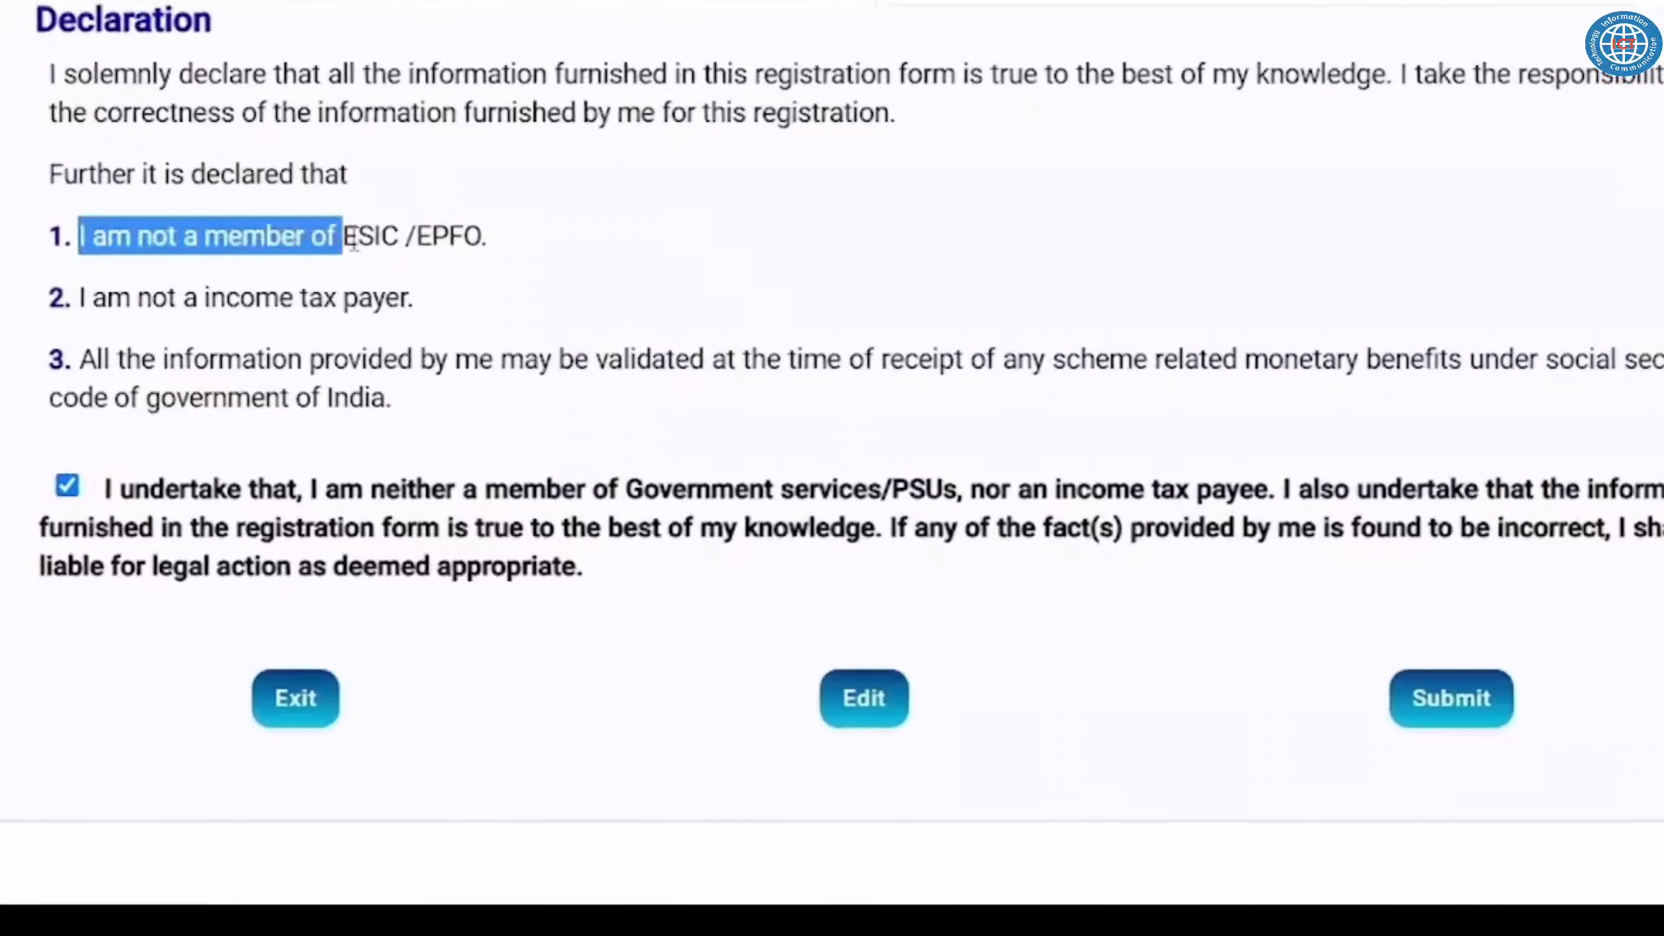
# Step: Examine the three declaration points on ESIC/EPFO membership, income tax status and validation of the provided information, highlighting each one
pyautogui.moveTo(353, 244); pyautogui.dragTo(484, 245)
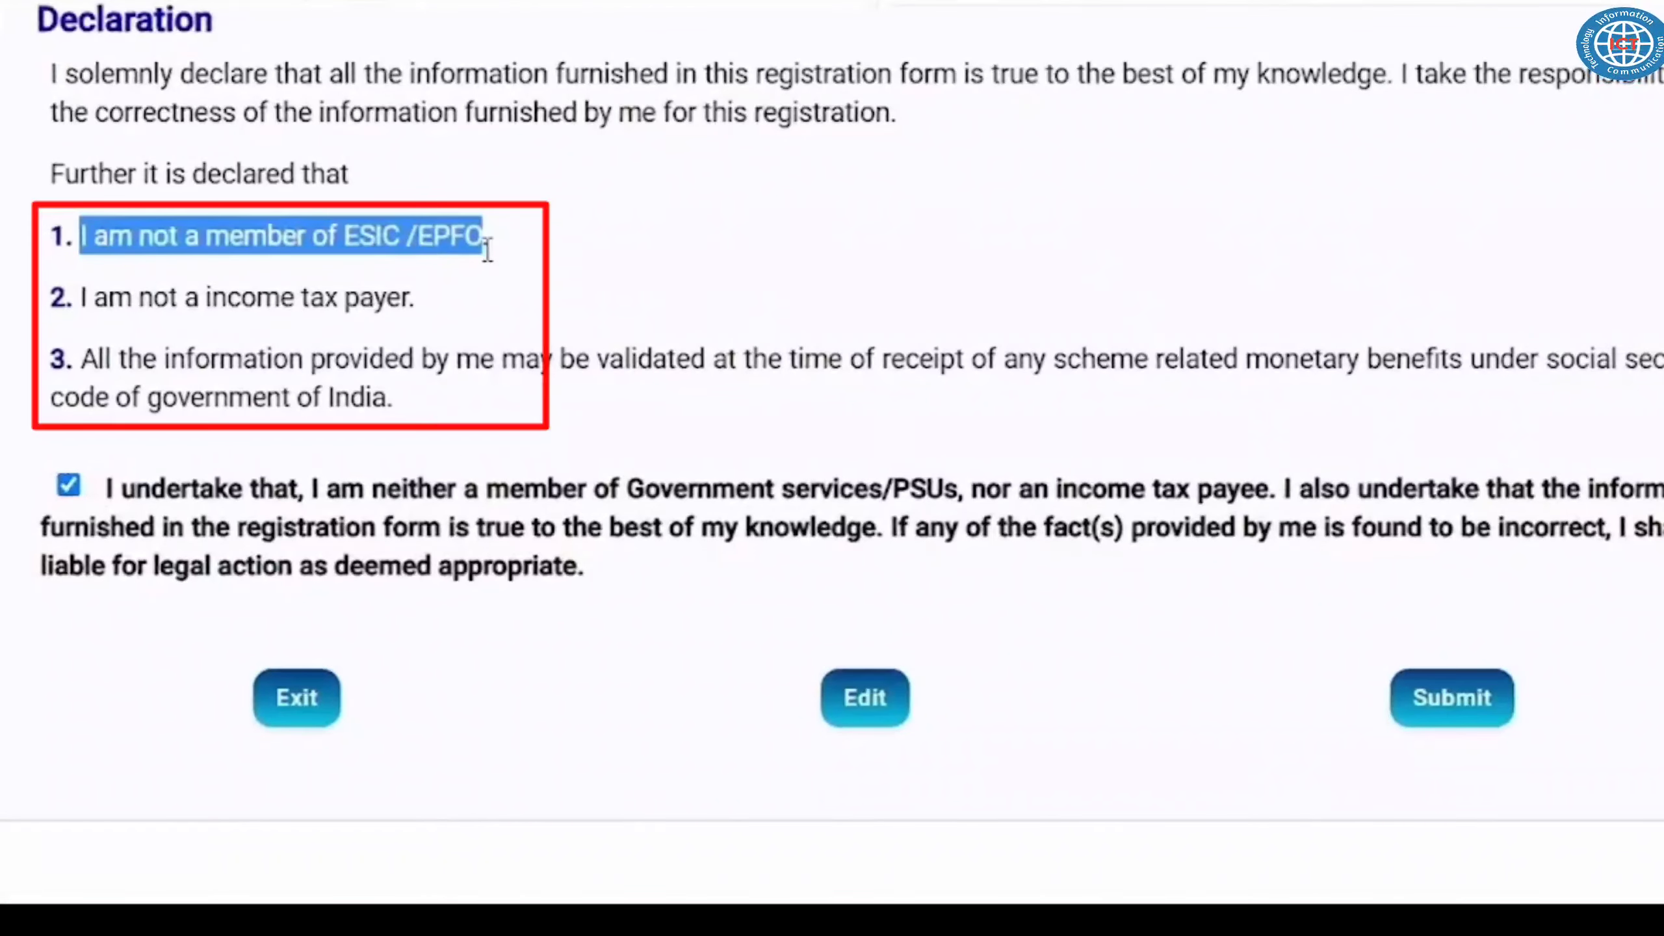
pyautogui.moveTo(82, 298); pyautogui.dragTo(260, 297)
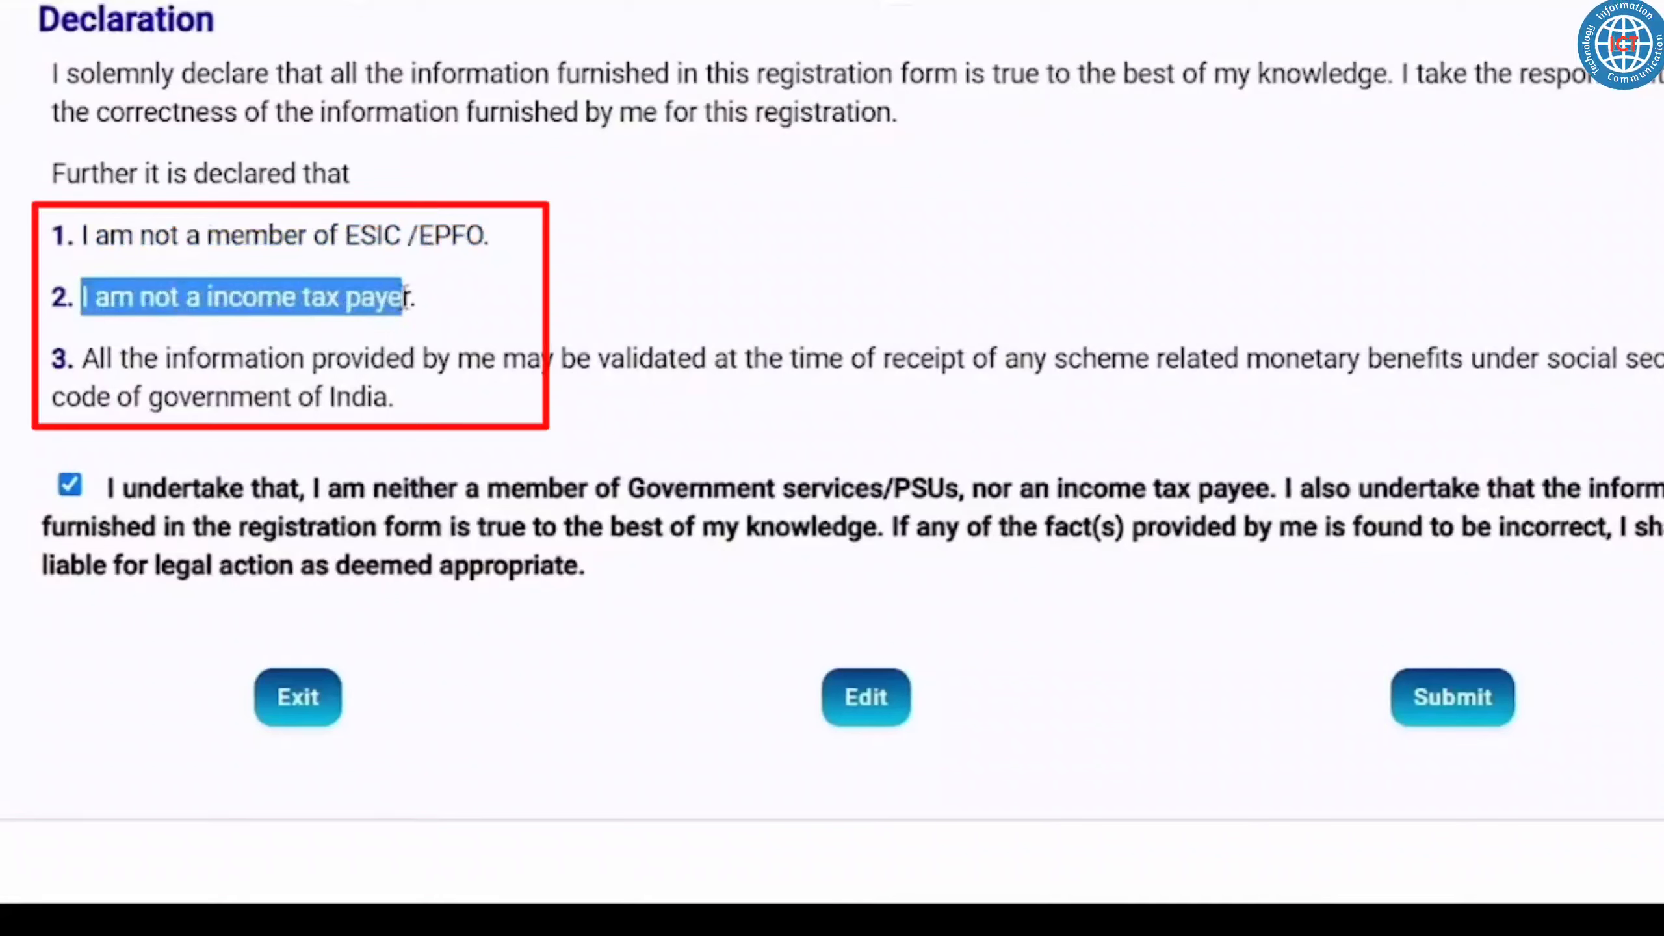
pyautogui.click(472, 285)
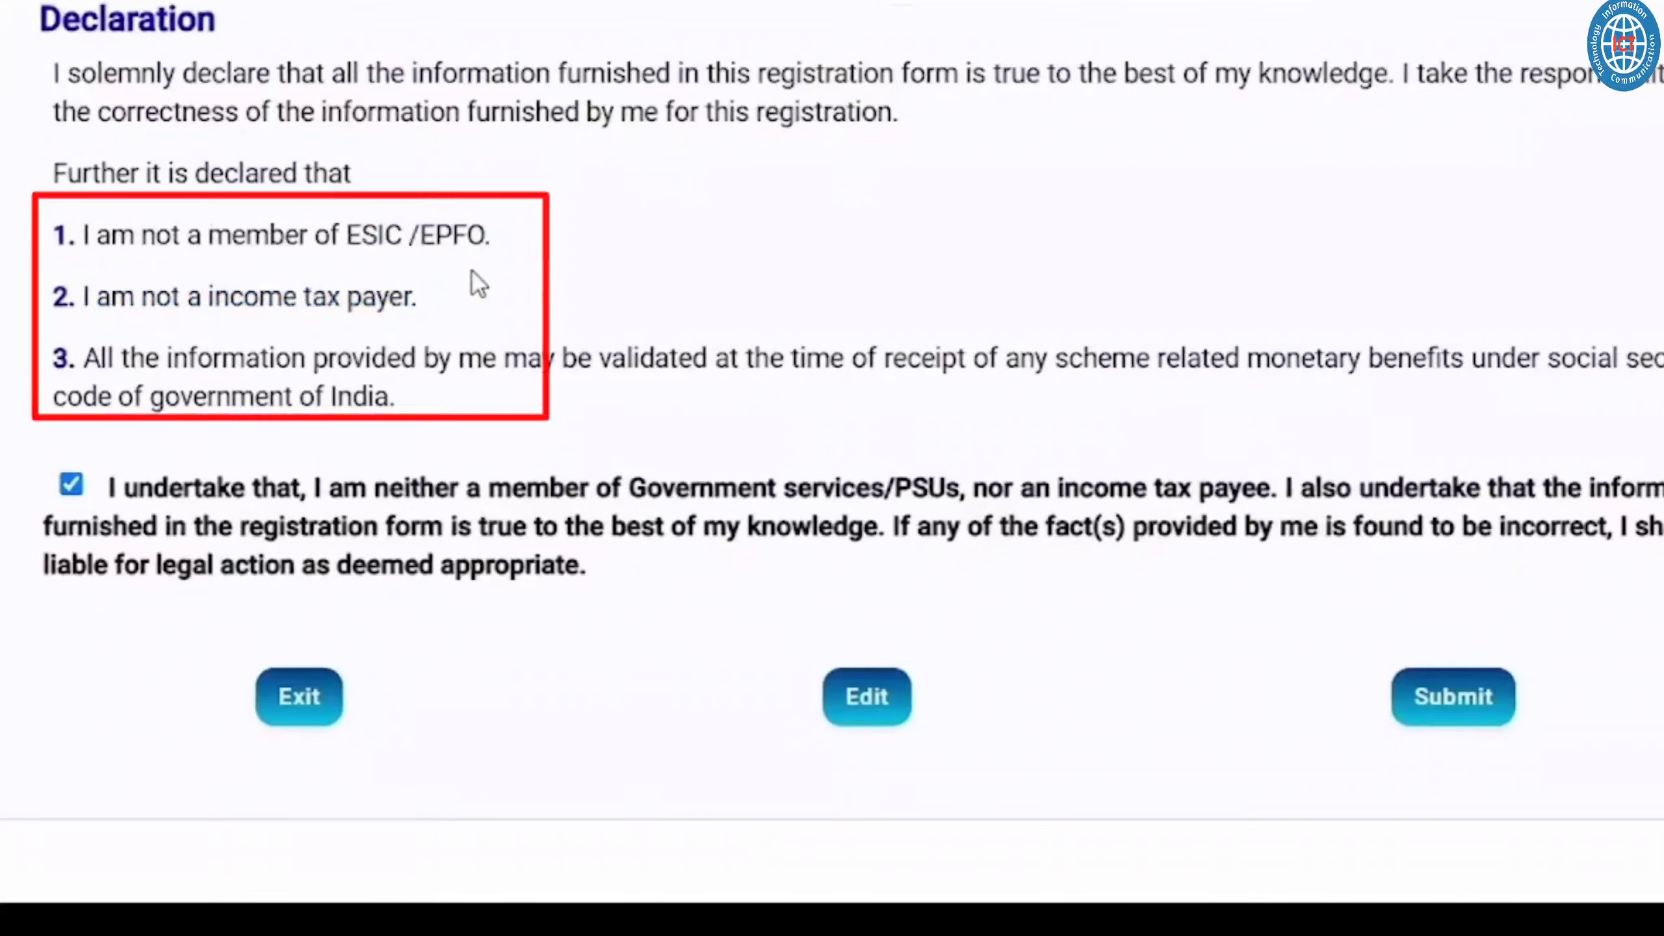
pyautogui.moveTo(83, 299); pyautogui.dragTo(442, 319)
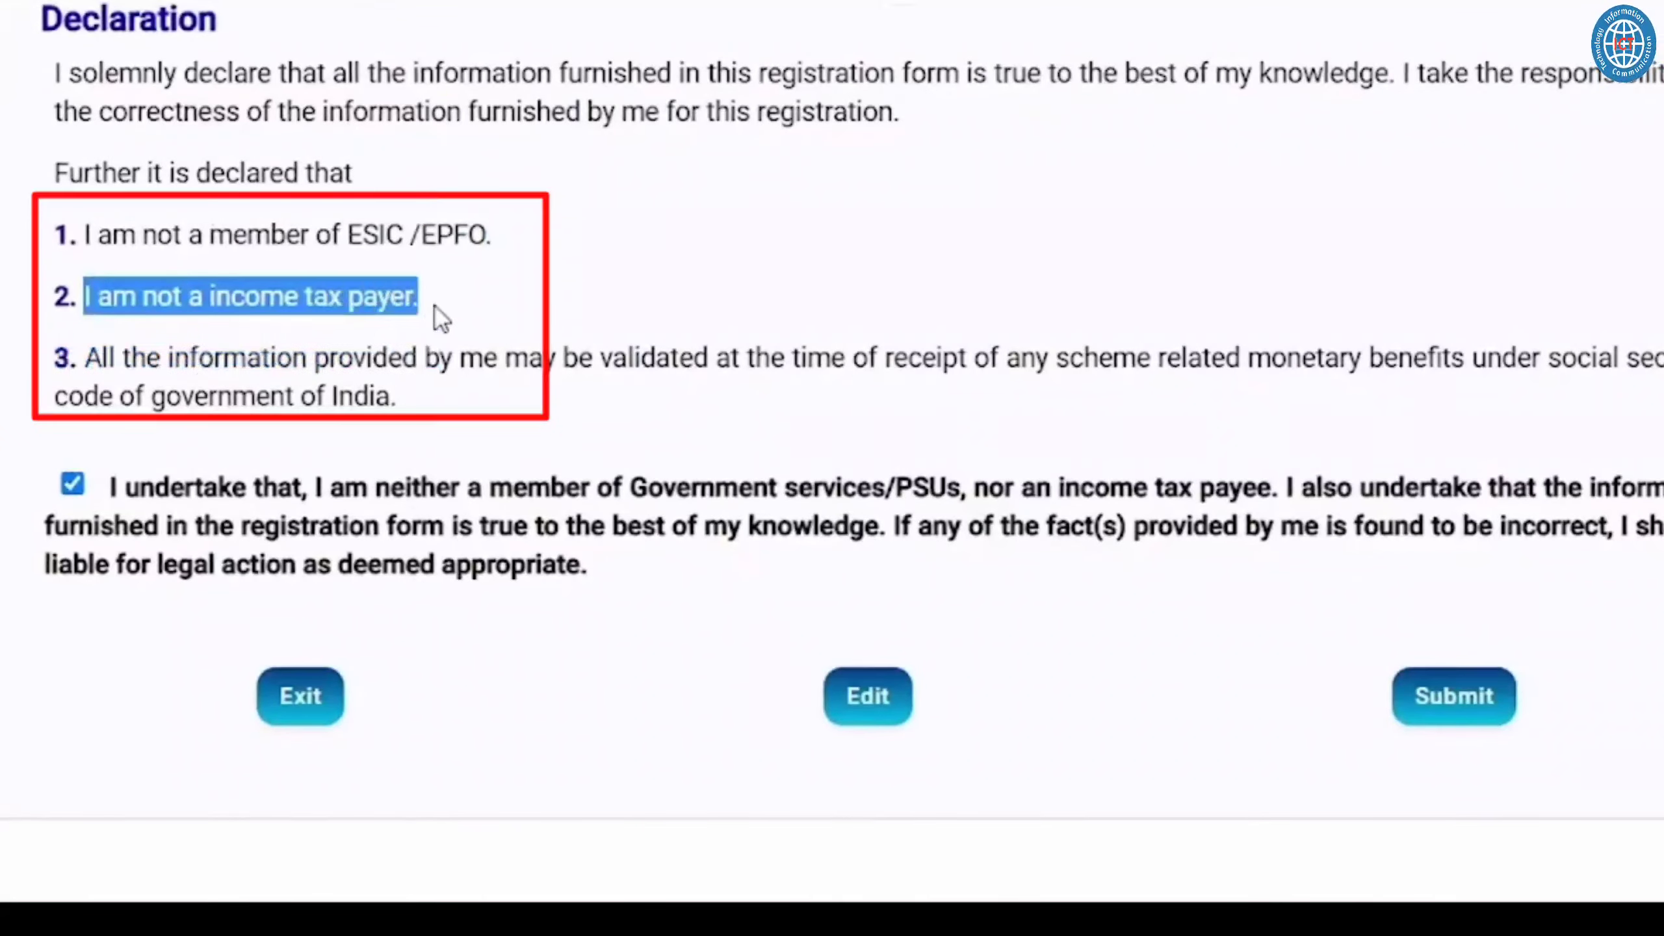
pyautogui.click(464, 360)
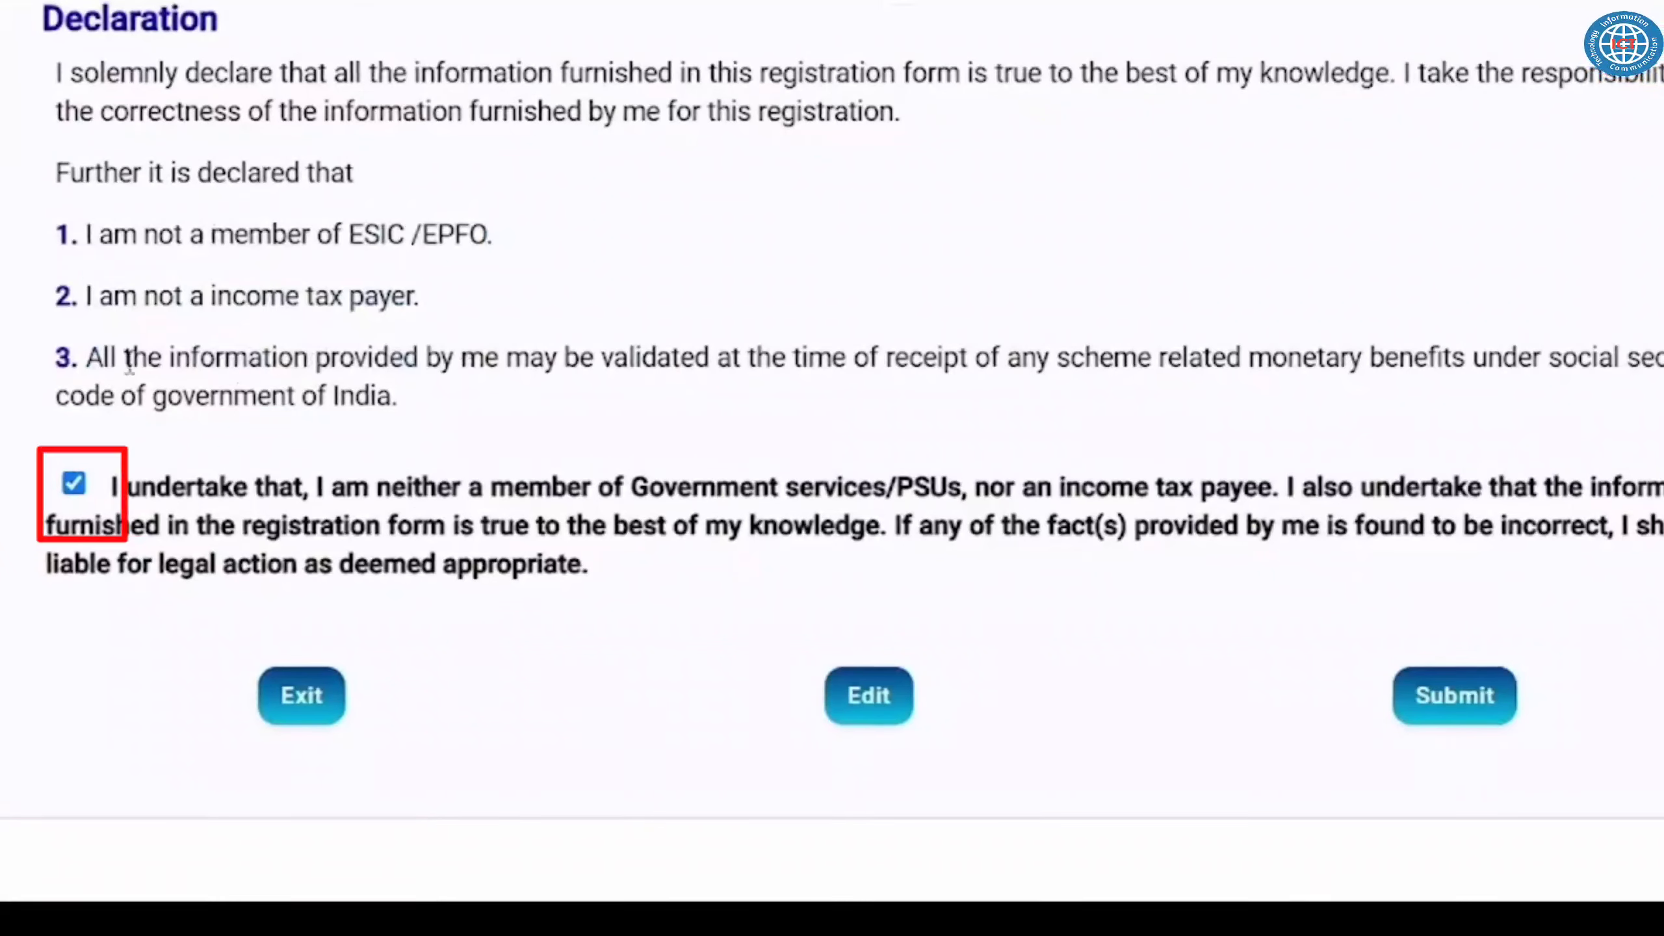
pyautogui.moveTo(92, 356); pyautogui.dragTo(747, 414)
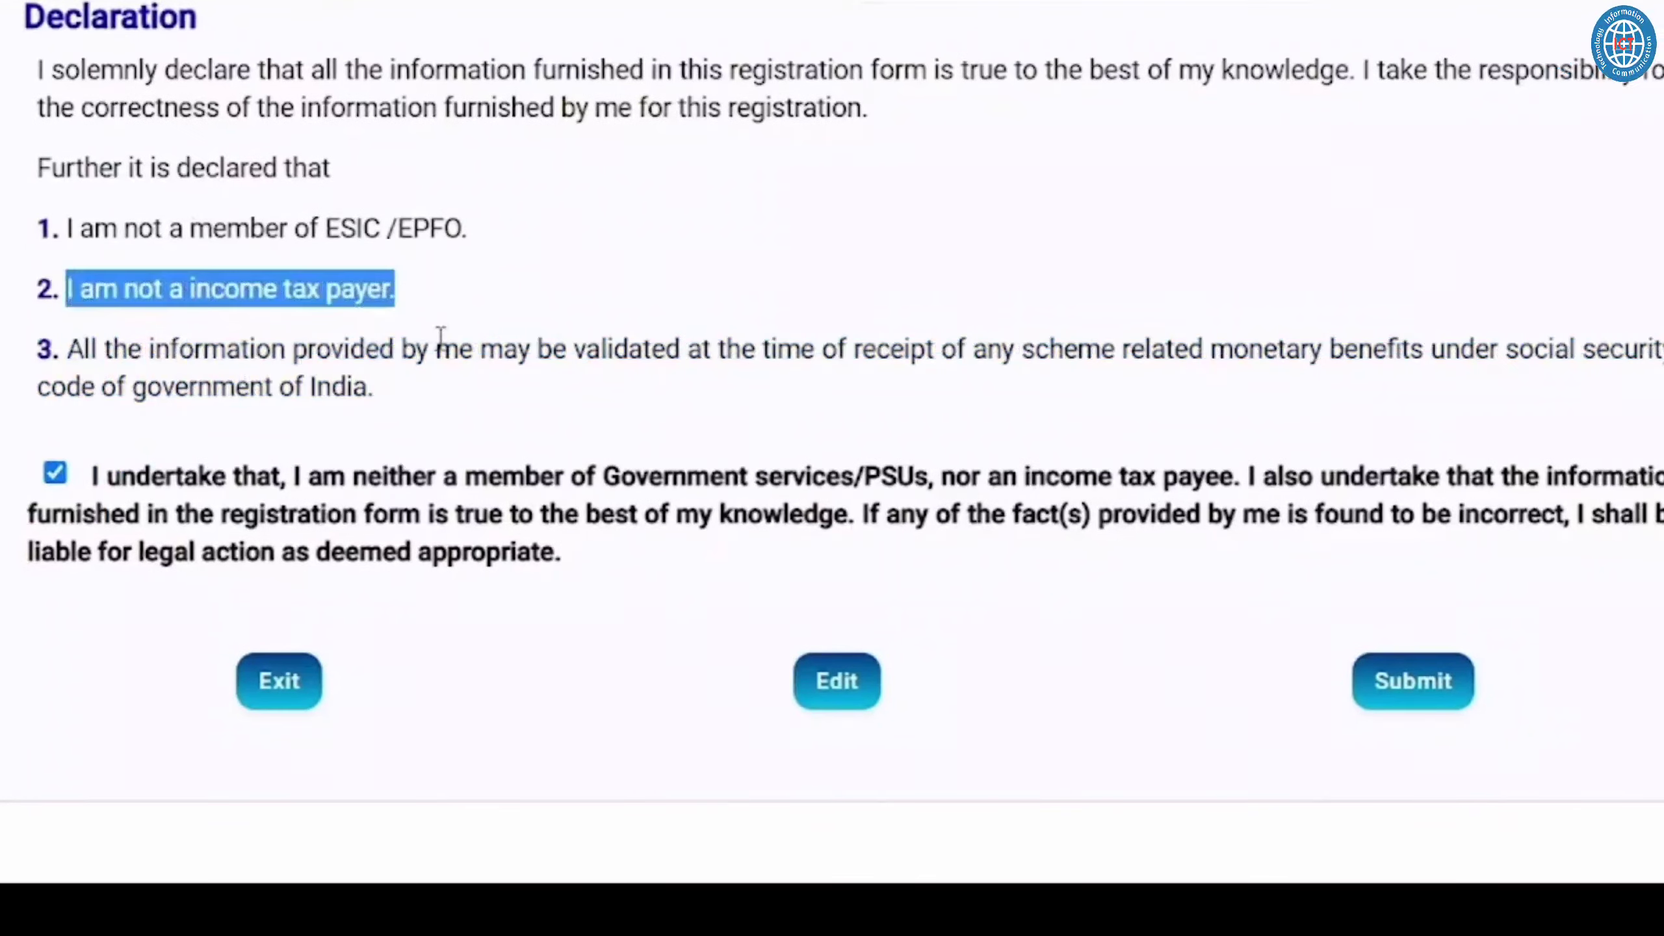
pyautogui.click(462, 350)
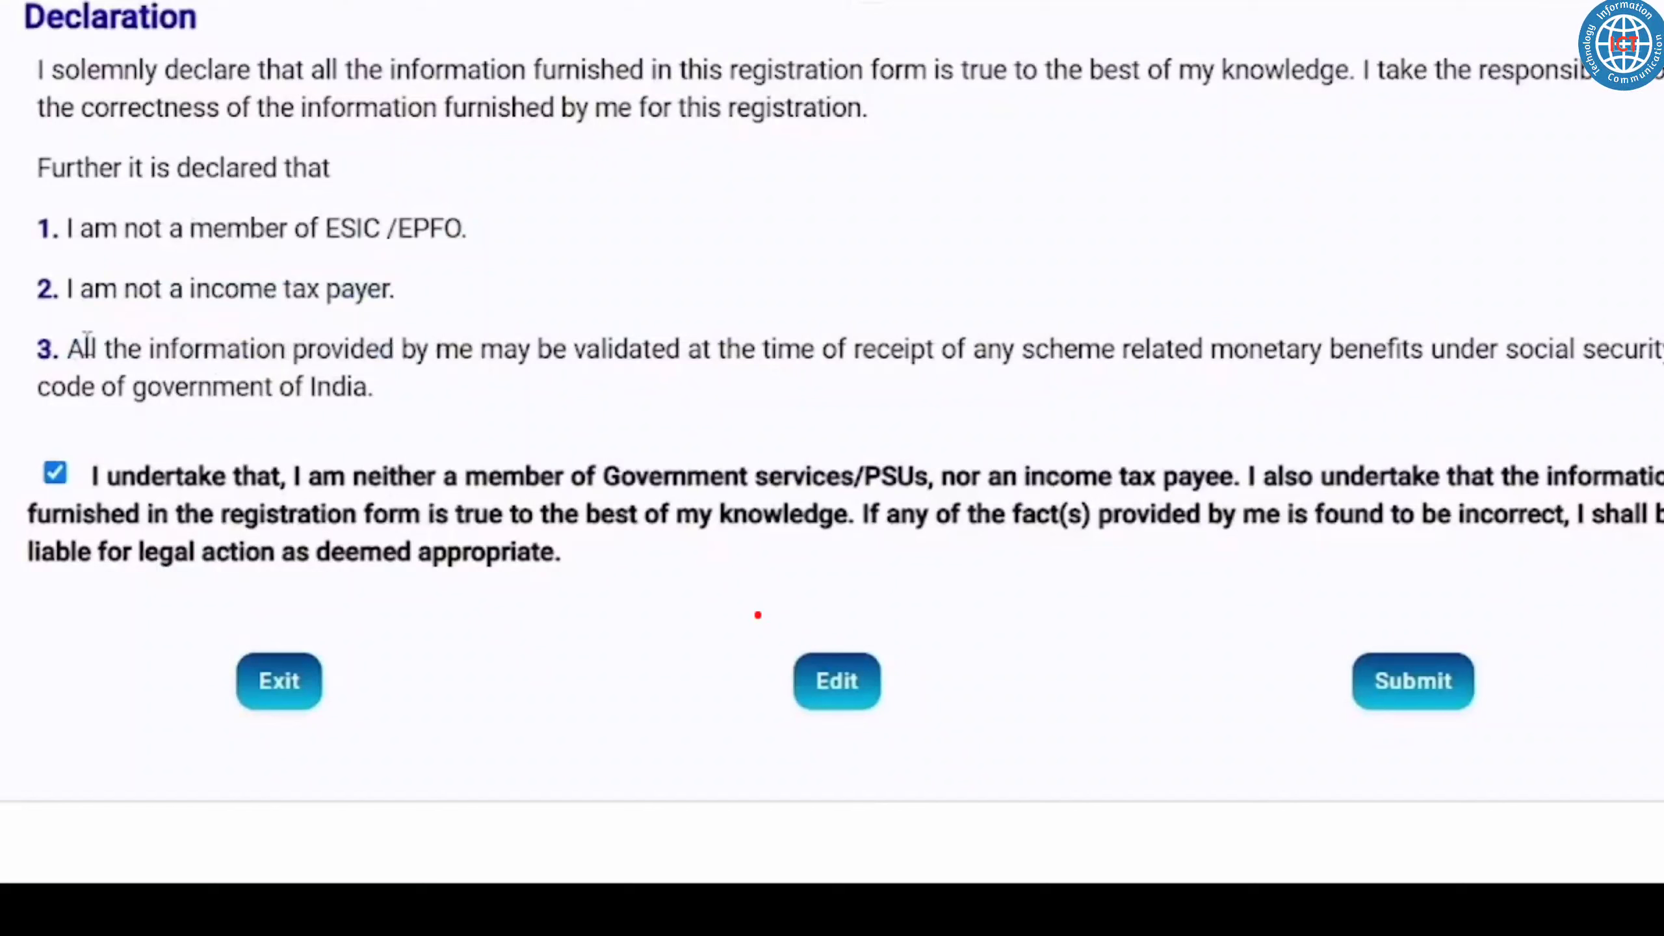
pyautogui.moveTo(82, 337)
pyautogui.mouseDown()
pyautogui.moveTo(382, 372)
pyautogui.moveTo(1249, 379)
pyautogui.mouseUp()
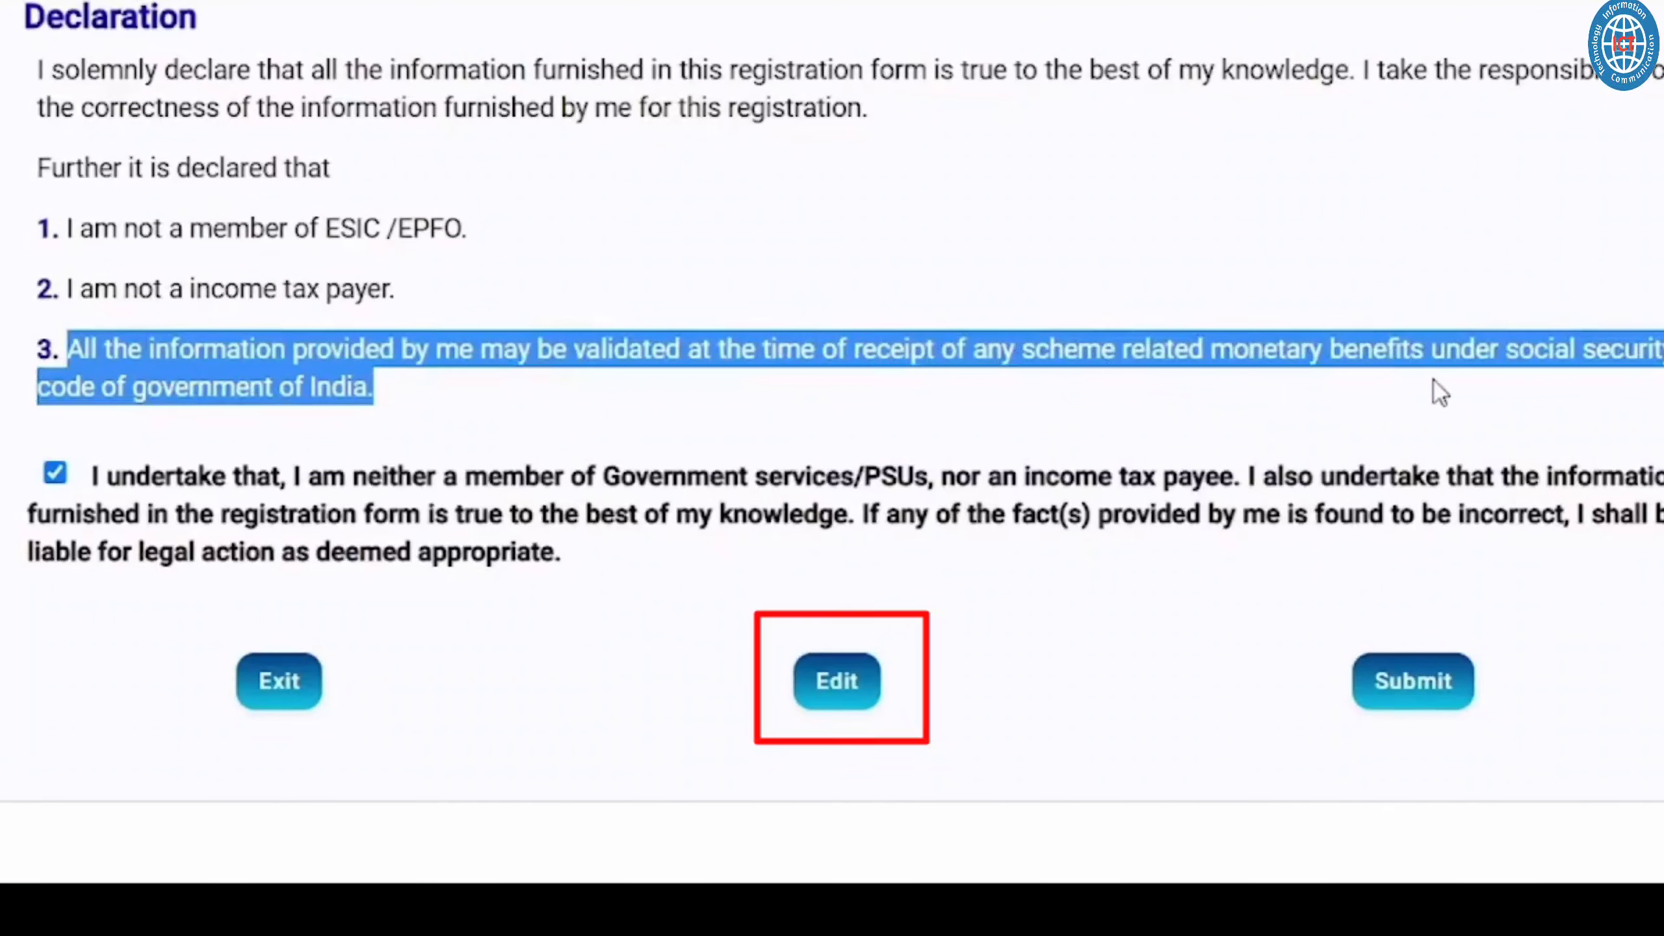